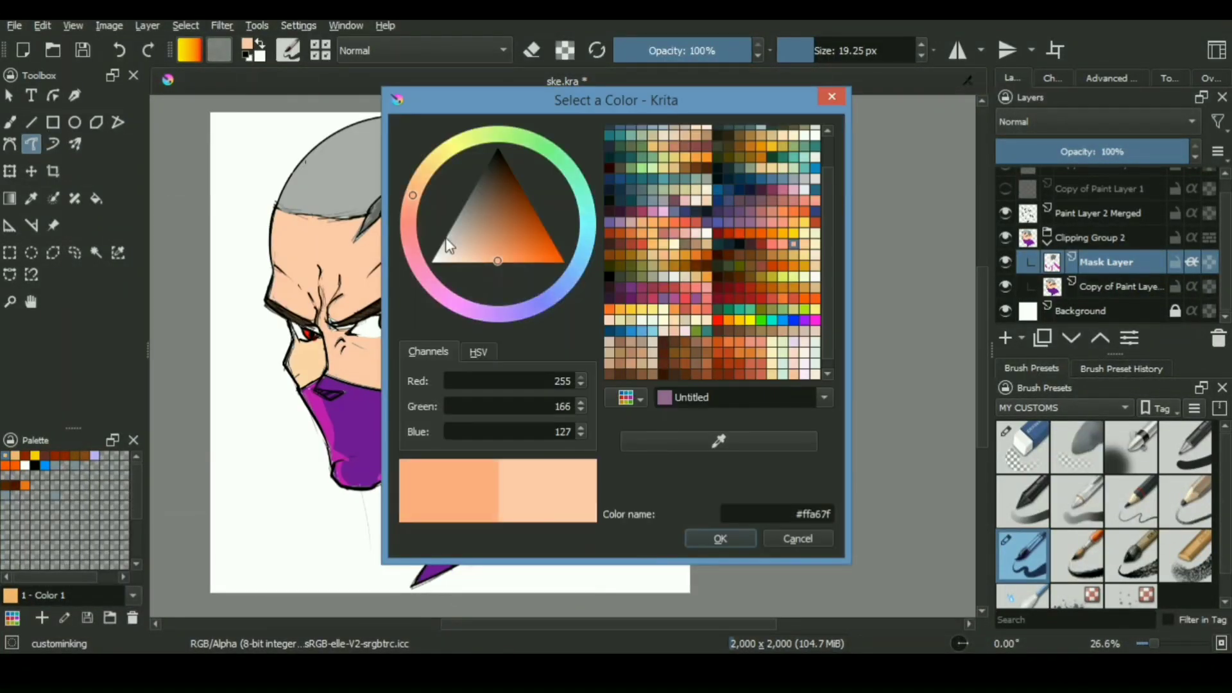
Step: Paint salmon-pink cel shadows on the skin along the hairline, ear, cheek and nose on the Mask Layer
key("Escape")
scroll(443, 195, "up", 1)
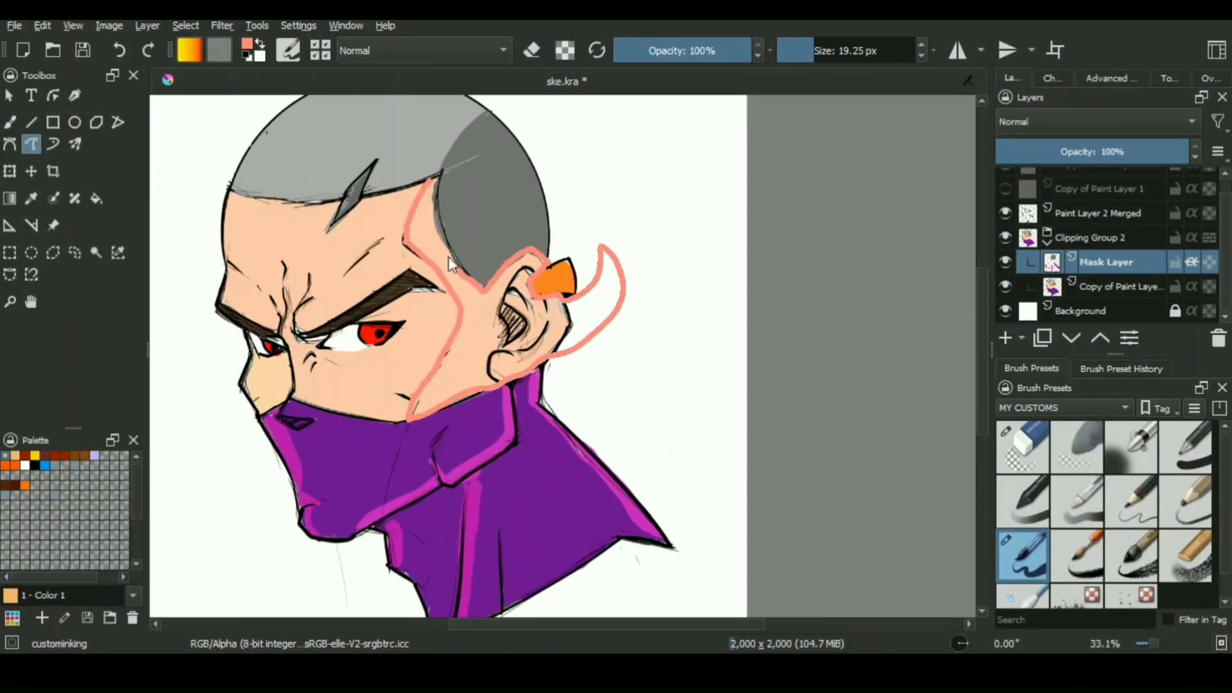
left_click_drag(448, 257, 434, 182)
scroll(483, 237, "down", 2)
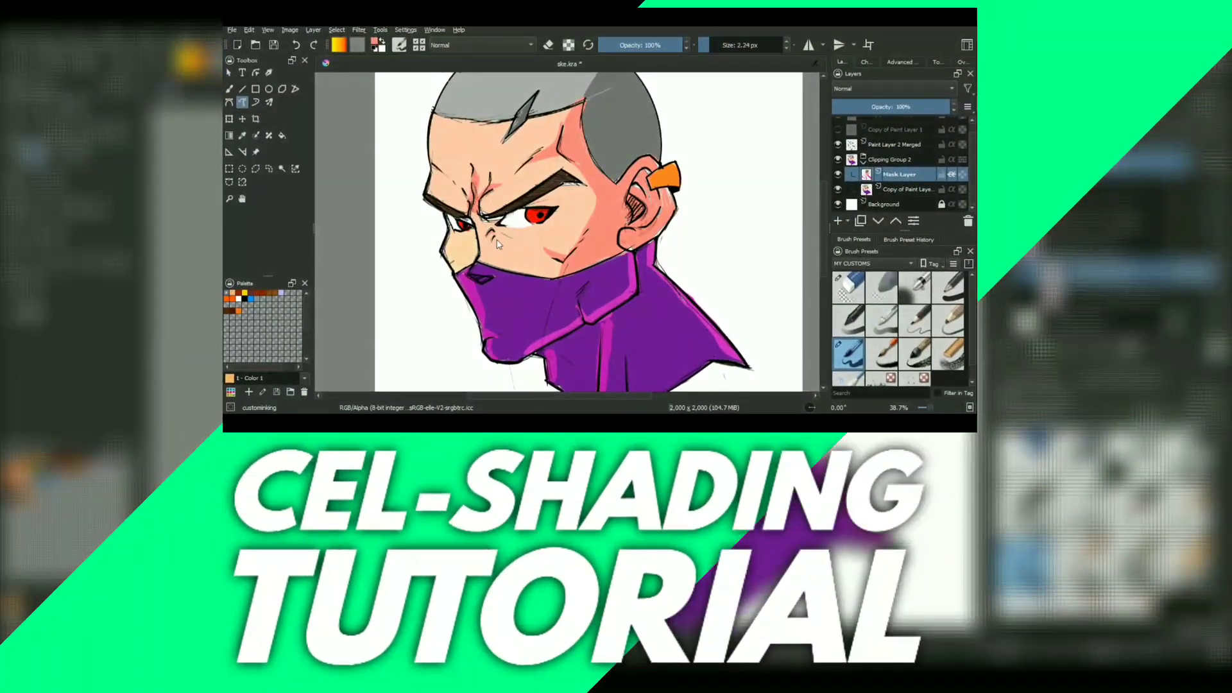
left_click_drag(497, 241, 513, 257)
left_click_drag(510, 301, 508, 256)
scroll(508, 257, "down", 3)
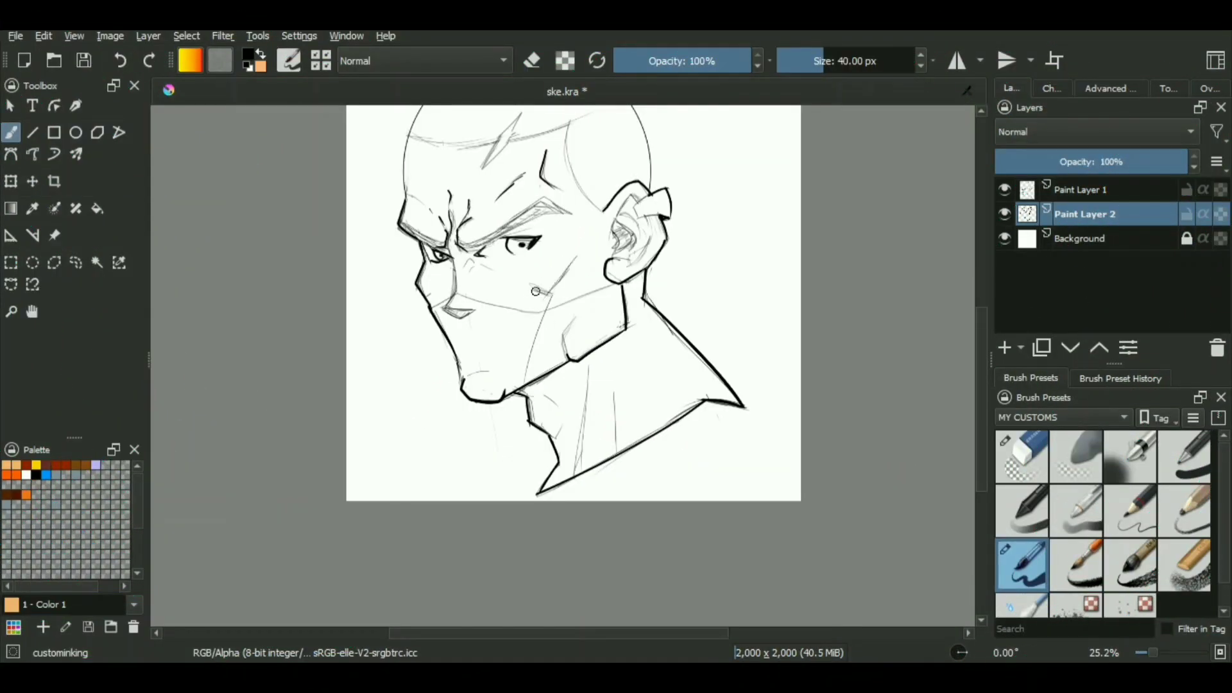
Step: Ink the scar on the cheek and the contour of the nose on Paint Layer 2 with the 40 px brush
left_click_drag(550, 337, 552, 248)
left_click_drag(596, 205, 549, 274)
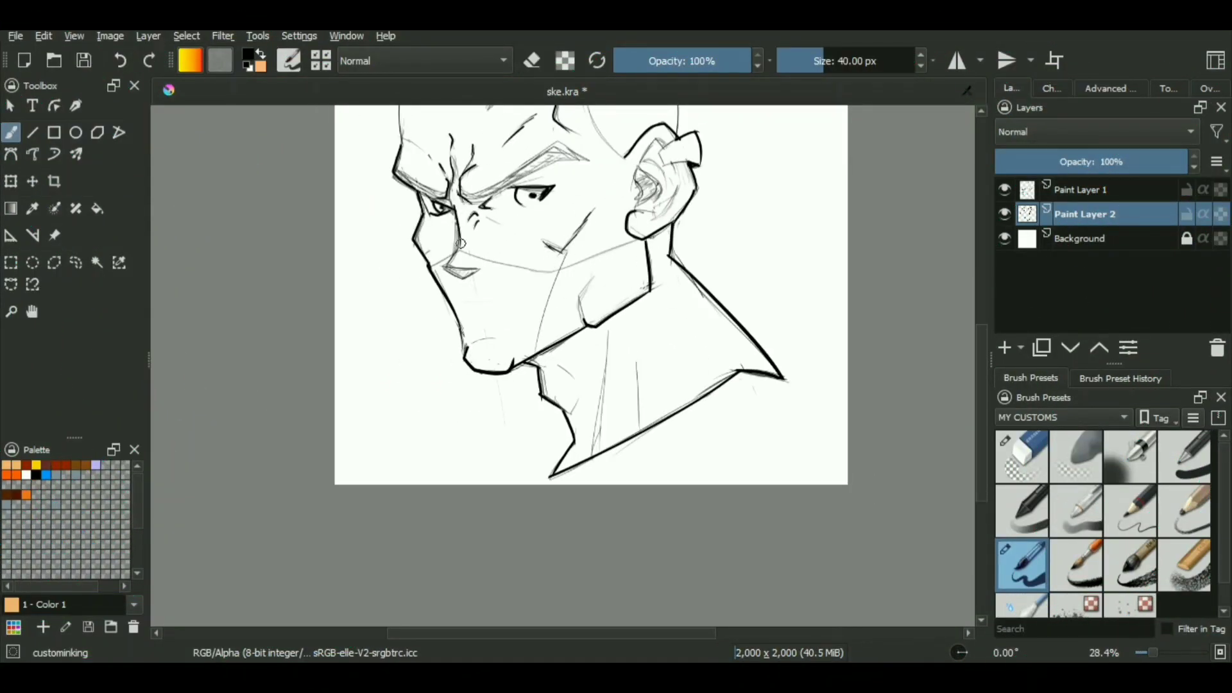
left_click_drag(449, 269, 467, 276)
mouse_move(480, 301)
left_mouse_down()
mouse_move(467, 338)
mouse_move(440, 225)
mouse_move(427, 251)
mouse_move(463, 196)
left_mouse_up()
left_click_drag(440, 314, 442, 263)
key("e")
key("e")
Step: Ink the nose's underside, the inner ear folds and the hatching inside the ear
left_click_drag(405, 299, 366, 327)
mouse_move(521, 327)
left_mouse_down()
mouse_move(523, 276)
mouse_move(546, 336)
left_mouse_up()
left_click_drag(562, 308, 546, 327)
left_click_drag(580, 250, 585, 264)
scroll(584, 264, "up", 3)
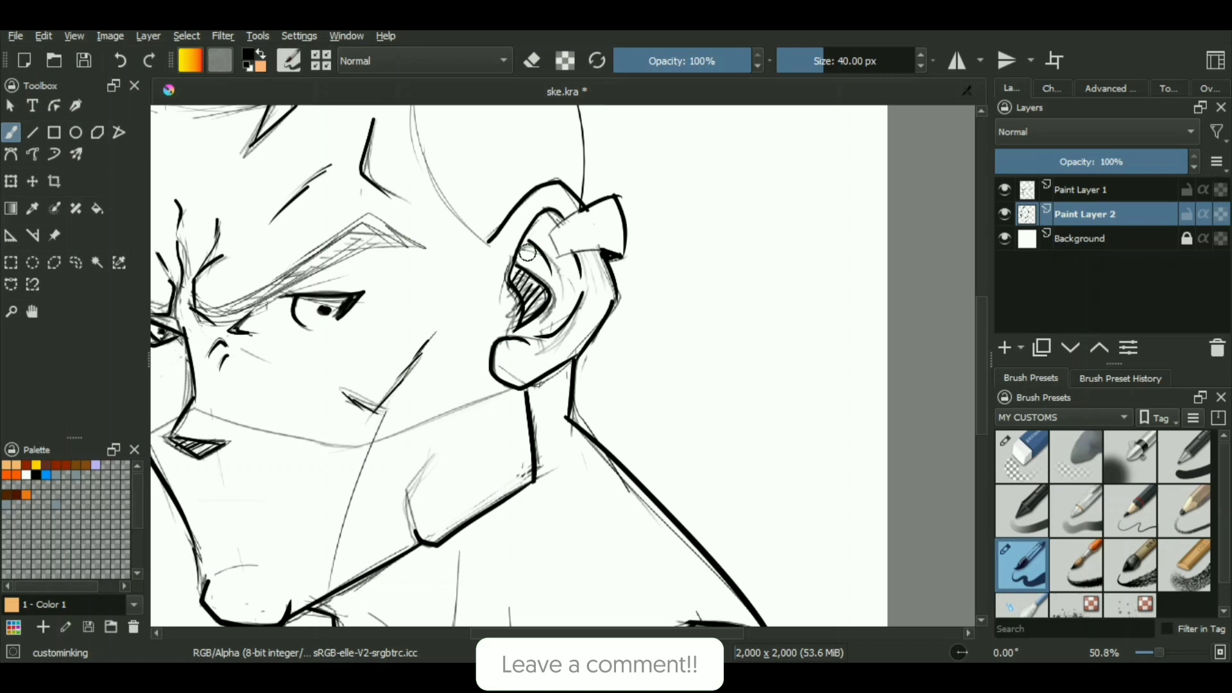
Step: Ink the eyebrow outlines and clean up the line work around the far eye with the eraser
scroll(527, 252, "down", 3)
scroll(449, 276, "up", 2)
scroll(397, 289, "down", 1)
scroll(349, 298, "up", 3)
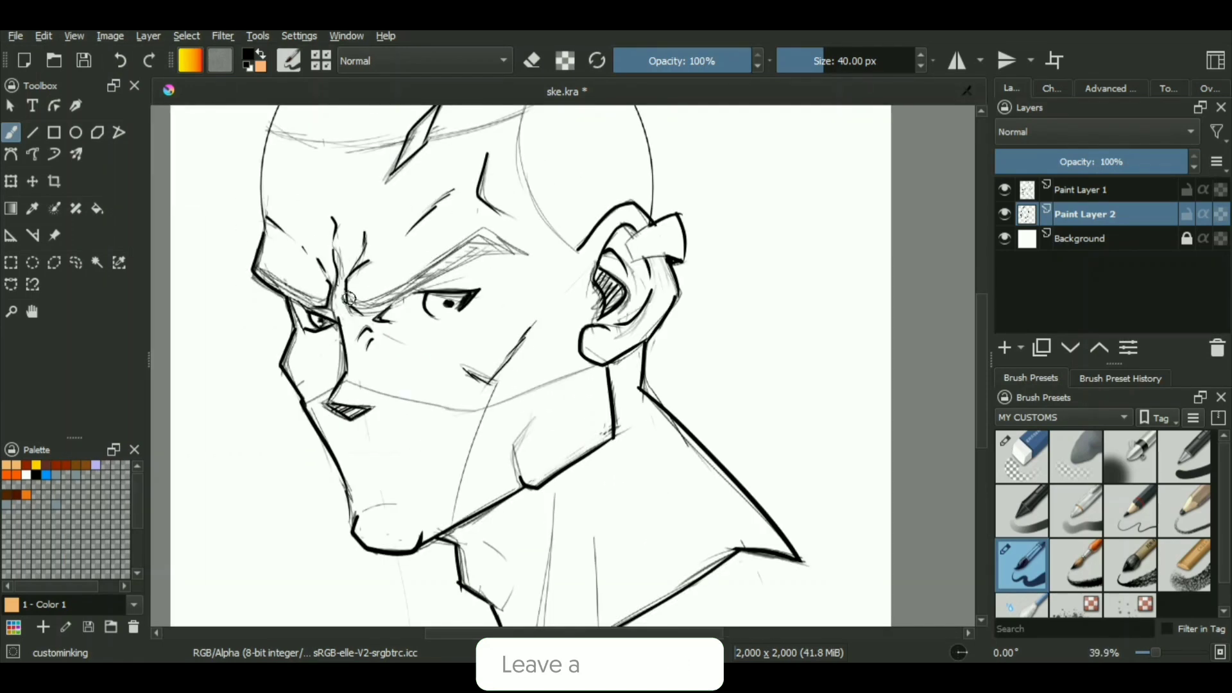
key("e")
scroll(266, 295, "up", 1)
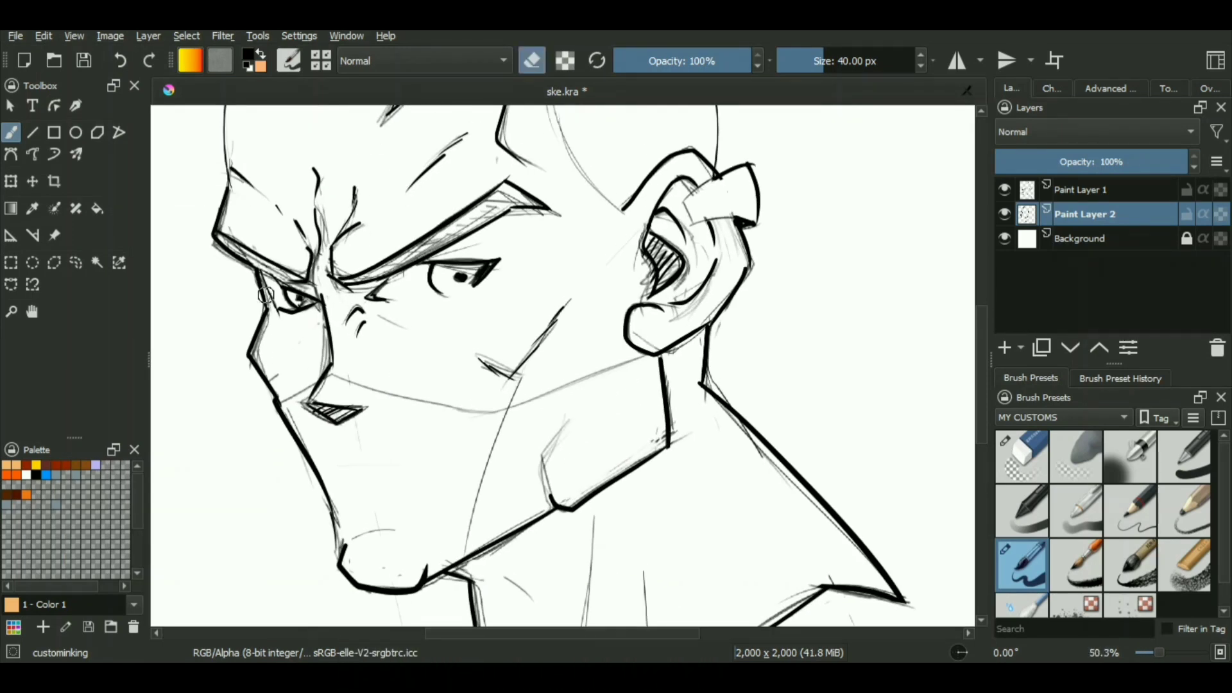
scroll(404, 399, "down", 3)
scroll(428, 274, "up", 1)
key("e")
scroll(421, 558, "down", 2)
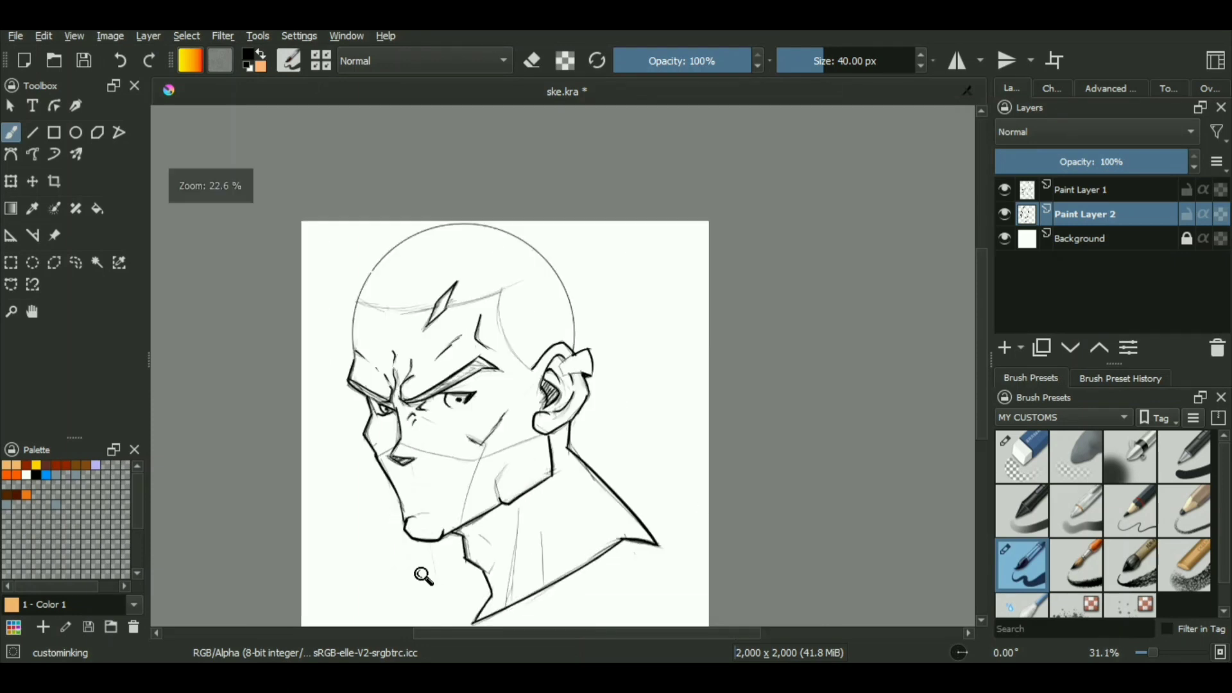
scroll(421, 504, "up", 1)
scroll(430, 385, "down", 3)
scroll(591, 462, "up", 3)
scroll(422, 272, "up", 1)
left_click_drag(321, 294, 547, 258)
key("ctrl+z")
scroll(427, 383, "down", 3)
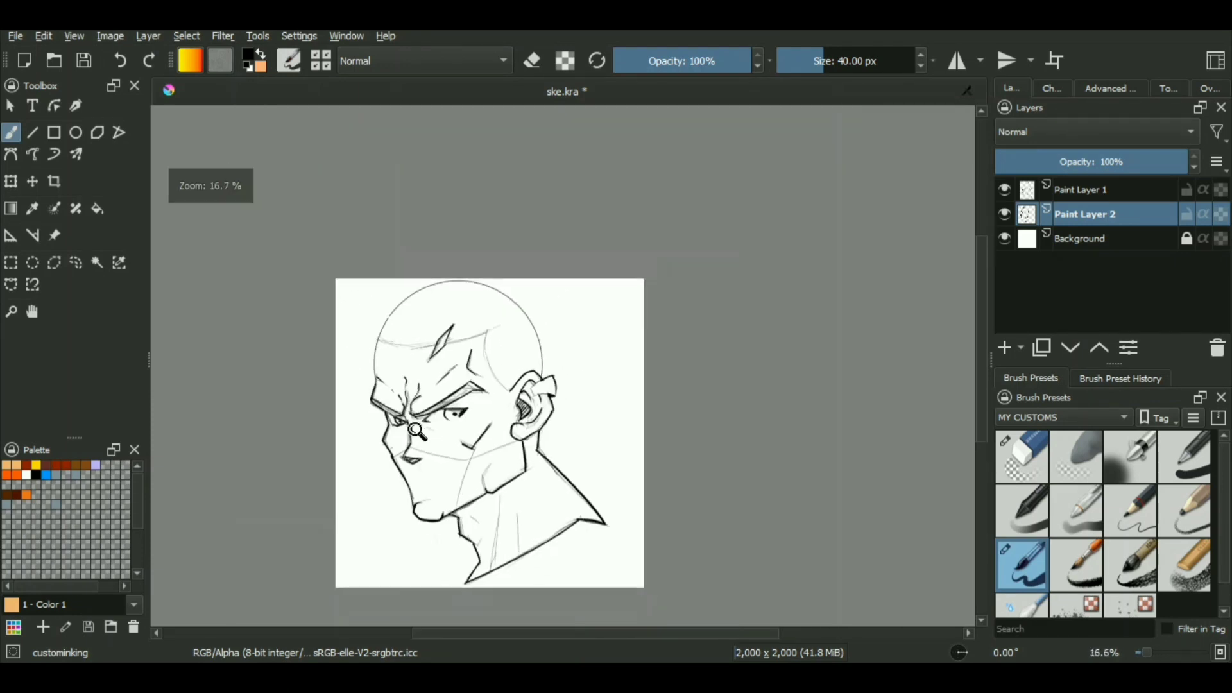
Step: Ink the outline of the ear cuff and fill in the dark area beneath it
scroll(530, 514, "up", 1)
left_click_drag(518, 377, 488, 437)
scroll(487, 438, "up", 1)
scroll(467, 410, "down", 3)
scroll(506, 418, "up", 5)
left_click_drag(443, 358, 426, 369)
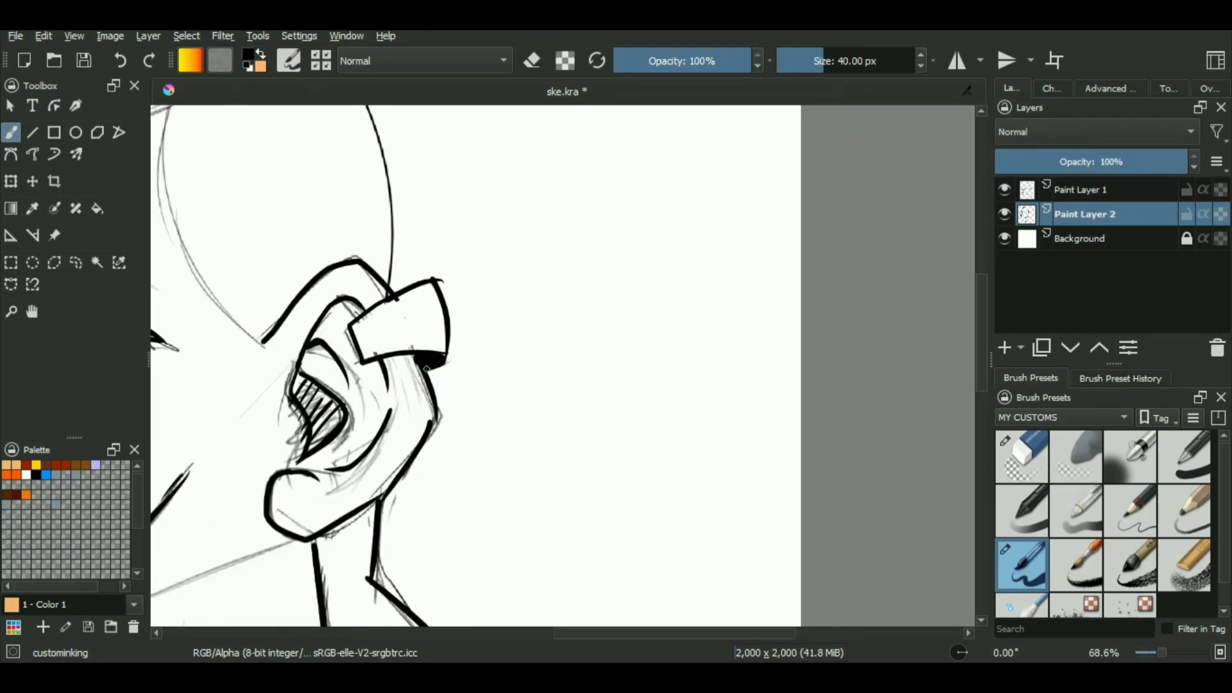
Step: Clean up the ear lines with the eraser and ink the fold line rising from the jaw corner
key("e")
scroll(446, 353, "down", 3)
scroll(379, 462, "up", 1)
scroll(379, 461, "down", 2)
scroll(383, 475, "up", 1)
key("e")
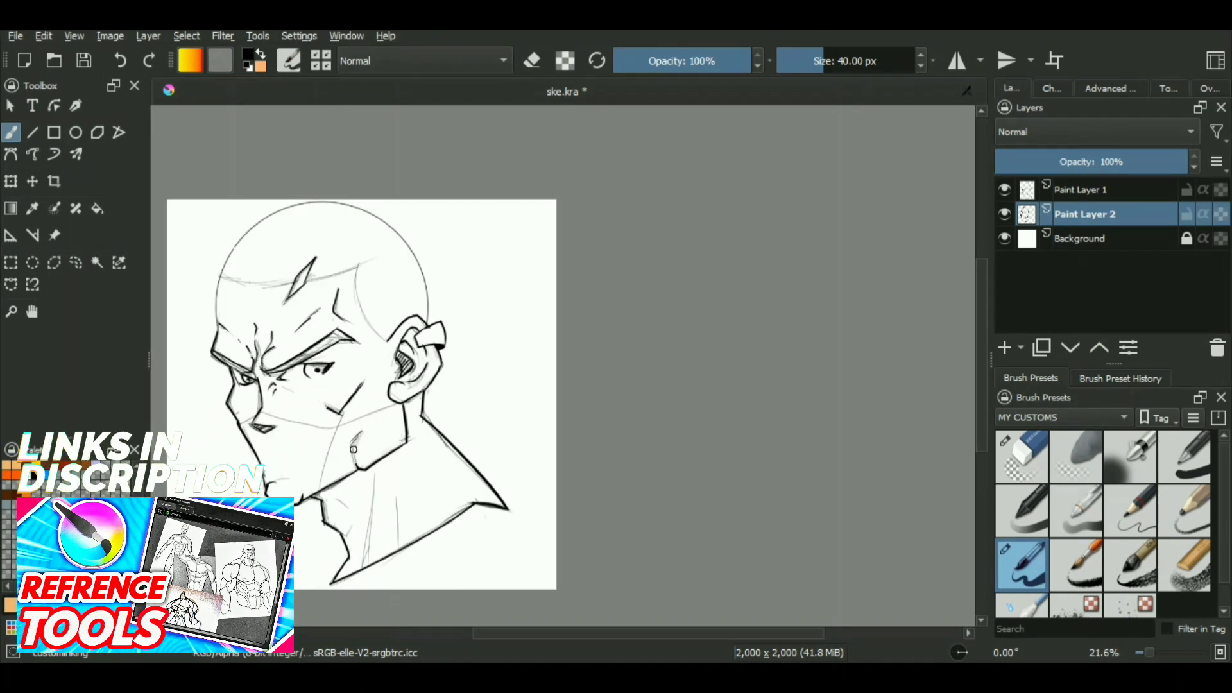
left_click_drag(354, 449, 378, 486)
Step: Duplicate Paint Layer 1 and place the copy directly below the original
left_click(1091, 190)
left_click(1041, 347)
left_click_drag(1076, 216, 1075, 183)
left_click(1084, 214)
Step: Select the face and neck below the hairline freehand, delete that area from the copied layer and clear the selection
key("l")
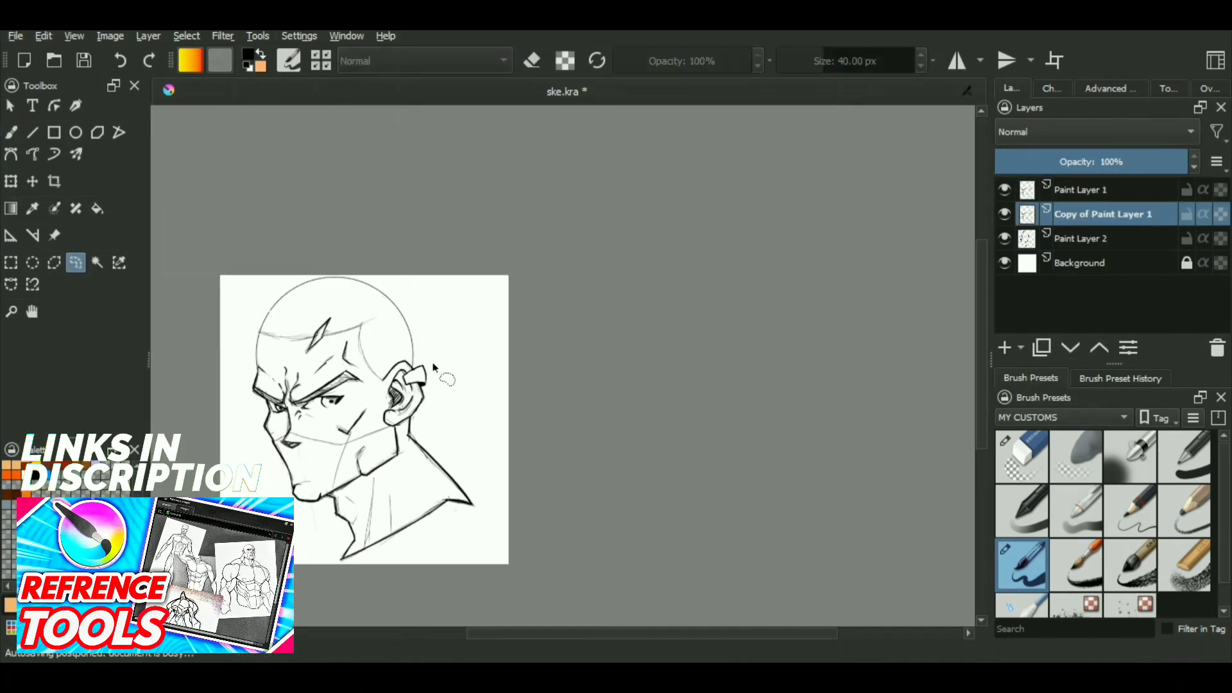
mouse_move(438, 363)
left_mouse_down()
mouse_move(377, 357)
mouse_move(365, 328)
mouse_move(362, 360)
mouse_move(297, 364)
mouse_move(412, 571)
mouse_move(427, 333)
left_mouse_up()
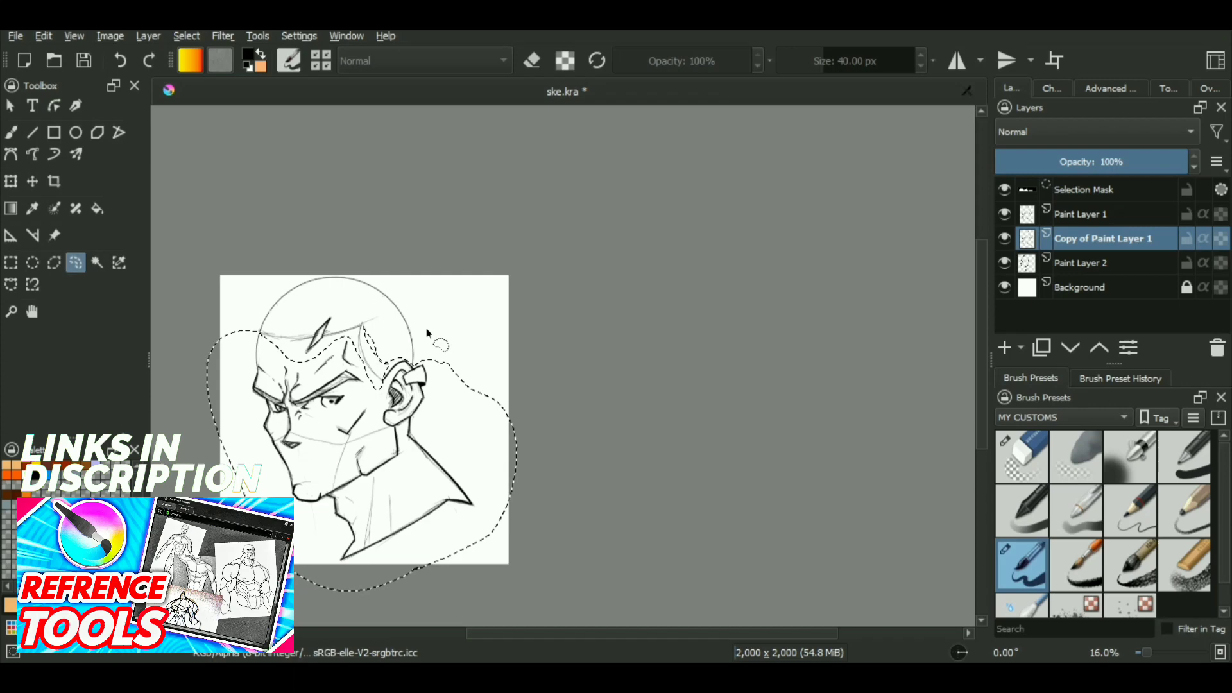
key("Delete")
key("ctrl+shift+a")
Step: Clean up the stray sketch lines around the hairline on the copied layer with the 50 px eraser
left_click_drag(789, 504, 754, 460)
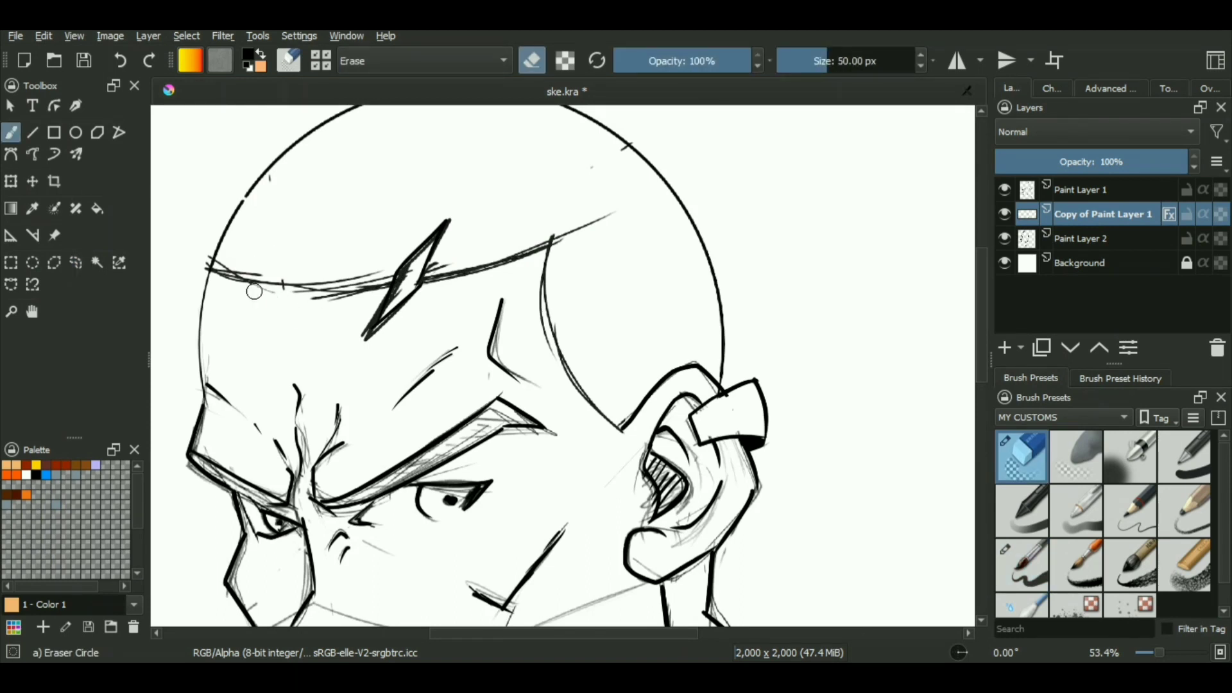
key("minus")
key("minus")
key("minus")
key("minus")
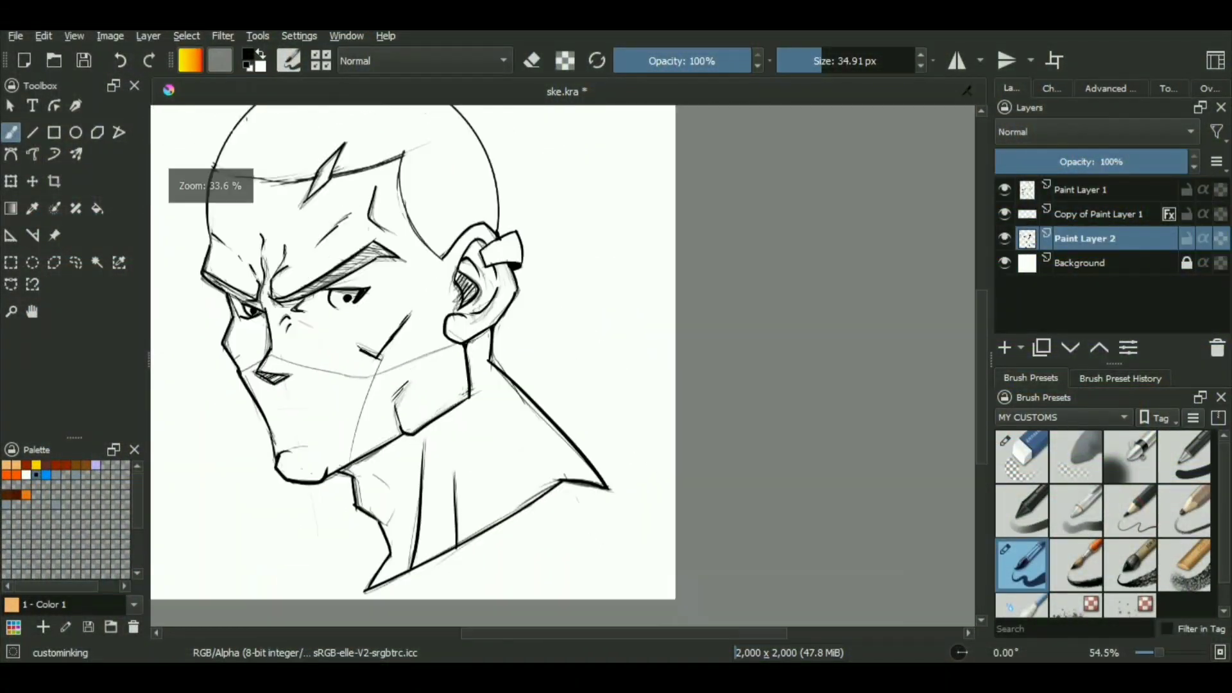
Step: Merge Copy of Paint Layer 1 down into Paint Layer 2
scroll(279, 321, "up", 3)
scroll(441, 366, "down", 3)
scroll(477, 329, "down", 3)
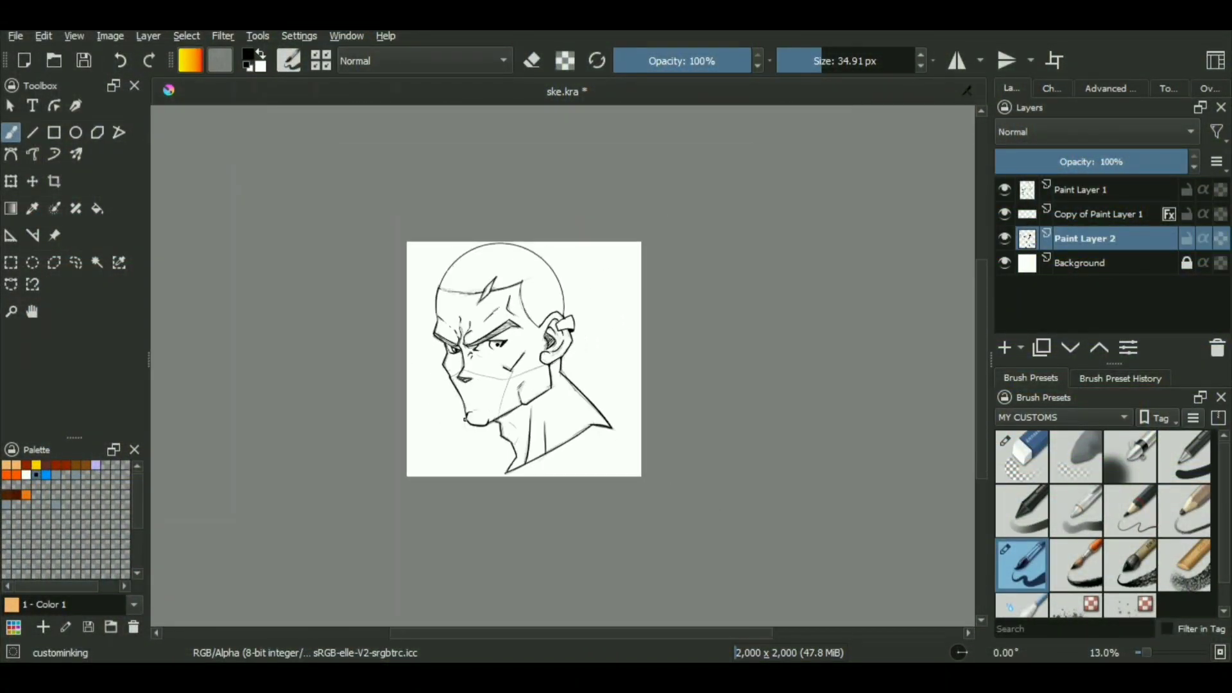
scroll(512, 347, "up", 6)
scroll(438, 357, "down", 6)
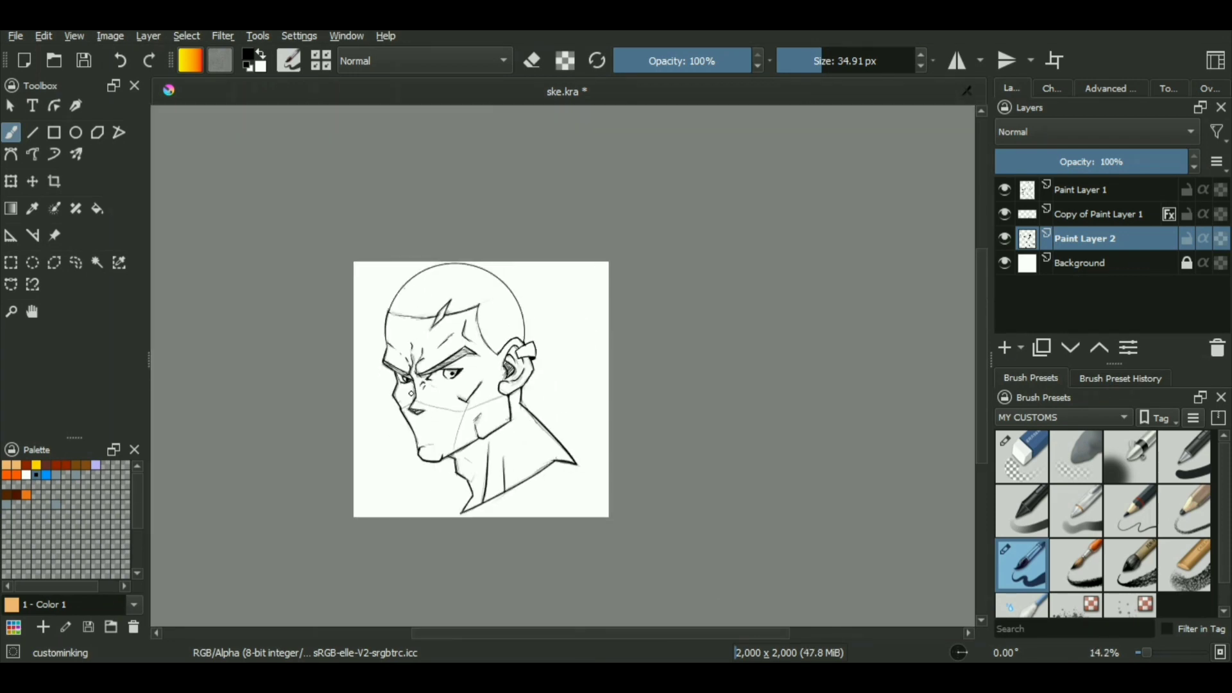
left_click(1076, 217)
key("ctrl+e")
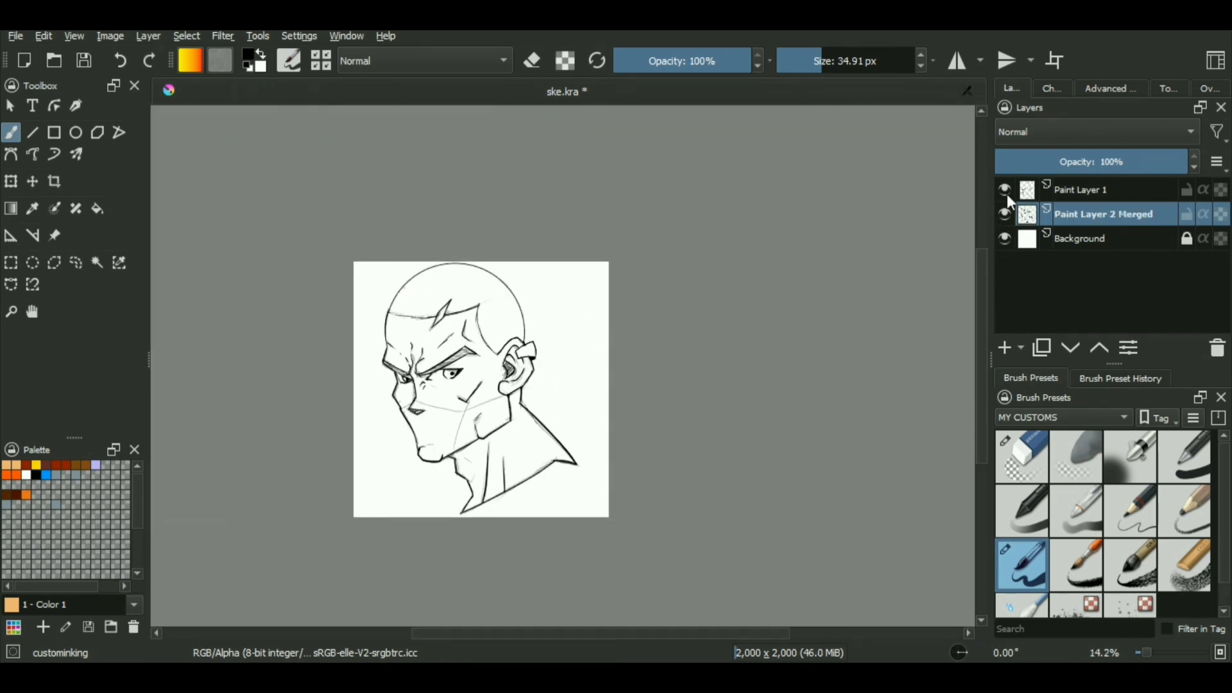
Step: Check the line art without Paint Layer 1, duplicate Paint Layer 2 Merged and merge the copy back down
left_click(1005, 189)
left_click(1005, 189)
left_click(1041, 347)
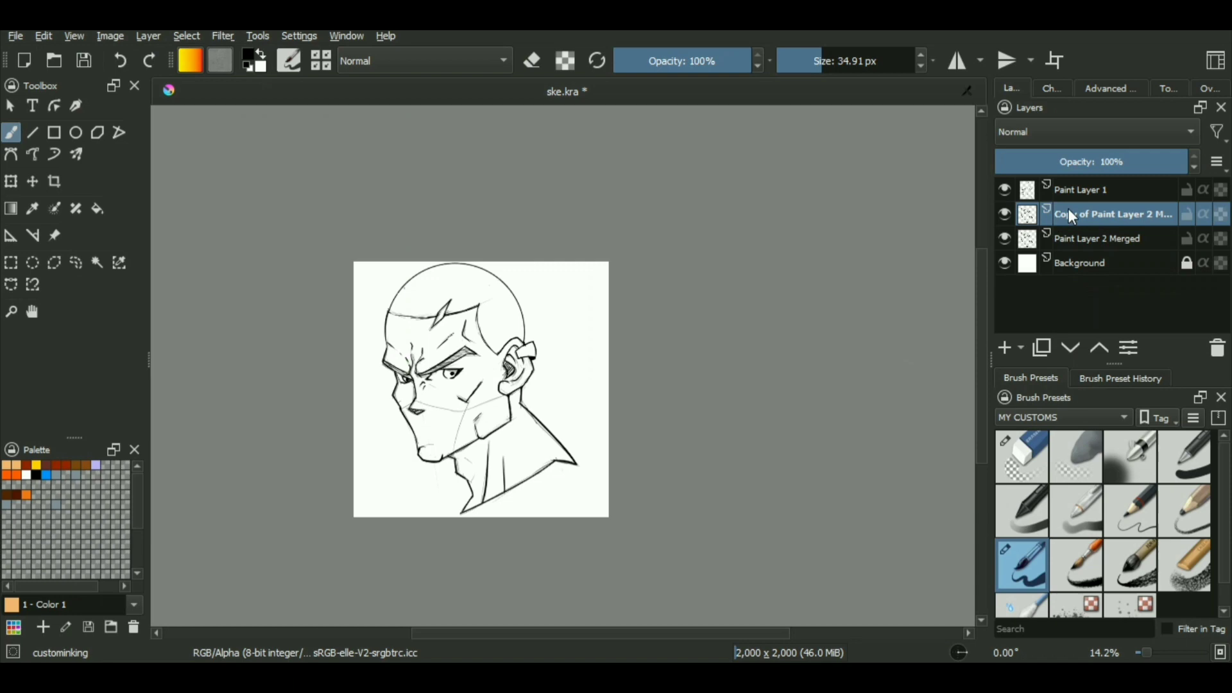
key("ctrl+e")
Step: Duplicate Paint Layer 1, and lock and hide the copy as a backup
left_click(1066, 195, "ctrl")
left_click(1084, 190)
key("ctrl+j")
left_click(1186, 189)
left_click(1005, 189)
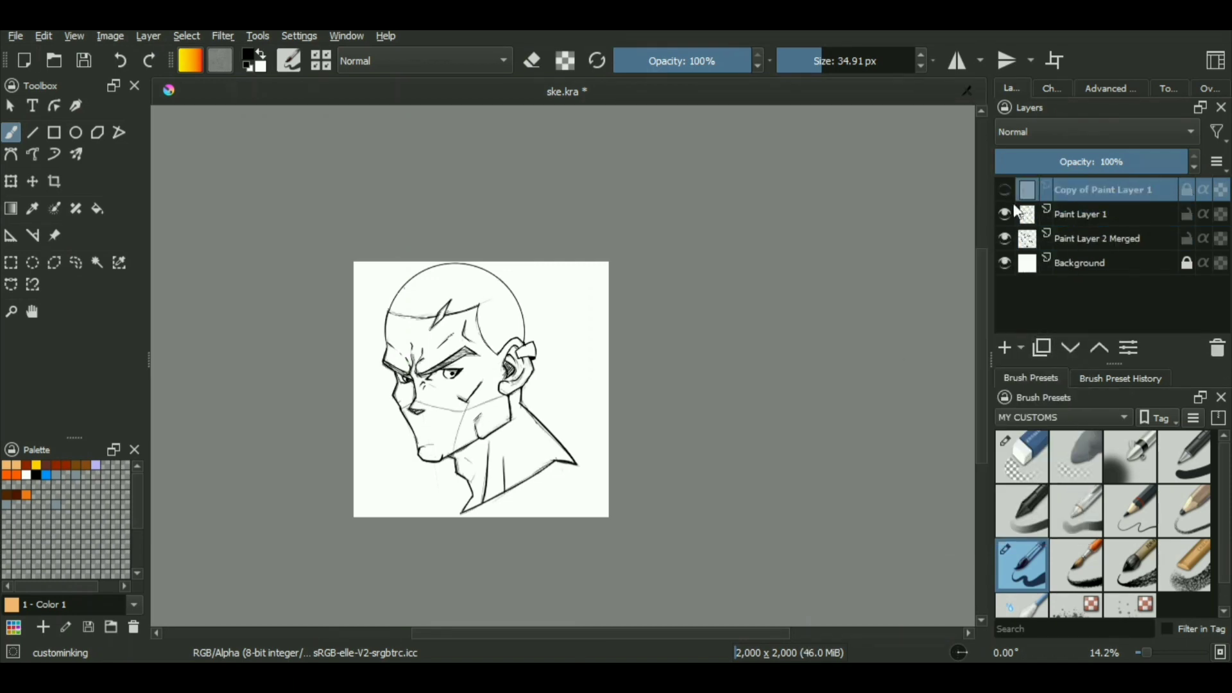
Step: Merge the visible Paint Layer 1 with Paint Layer 2 Merged
left_click(1057, 242)
left_click(1092, 222, "ctrl")
key("ctrl+e")
Step: Touch up the line work around the jaw and collar on the merged layer, using the eraser mode for stray lines
scroll(498, 438, "up", 5)
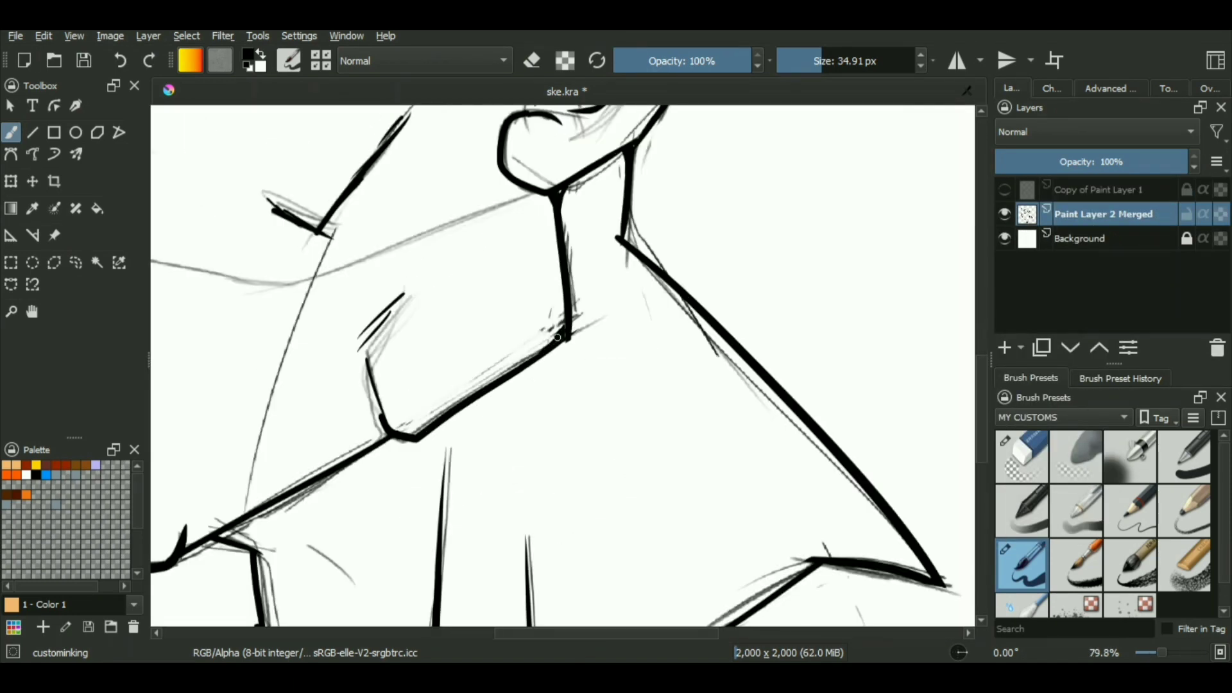
scroll(557, 337, "down", 6)
key("e")
scroll(544, 292, "up", 5)
scroll(591, 288, "down", 2)
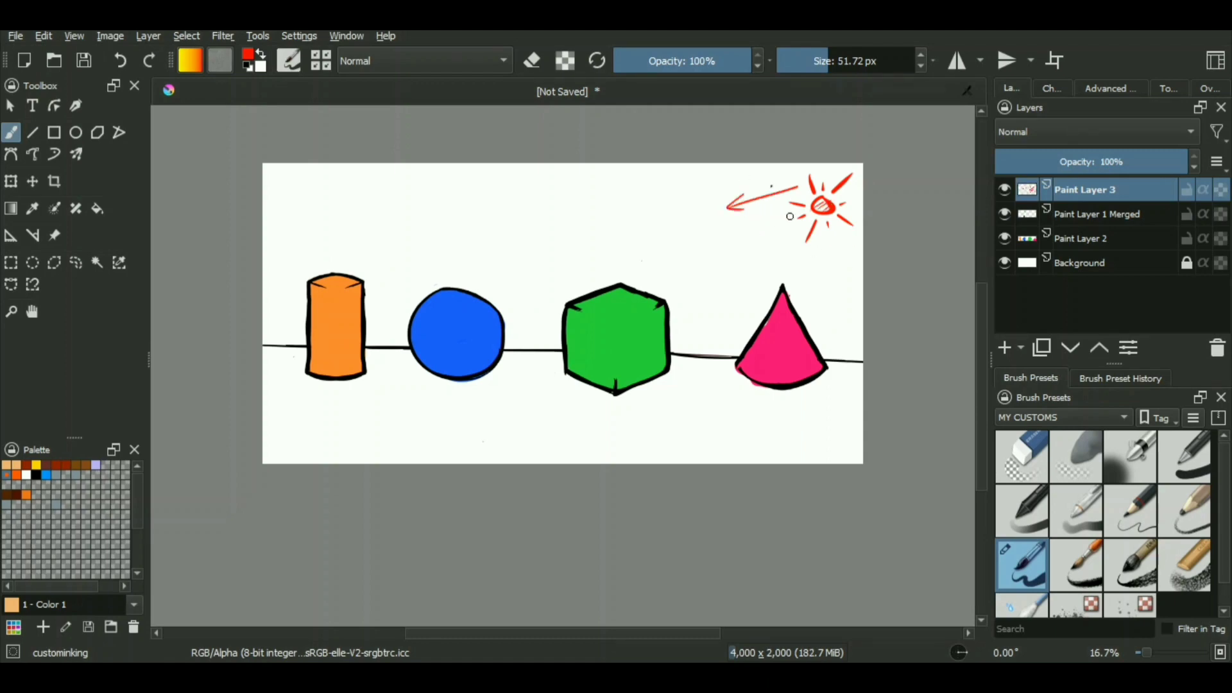
Step: Draw red light-direction arrows from the sun and toward the green cube and pink cone on Paint Layer 3
left_click_drag(771, 216, 769, 228)
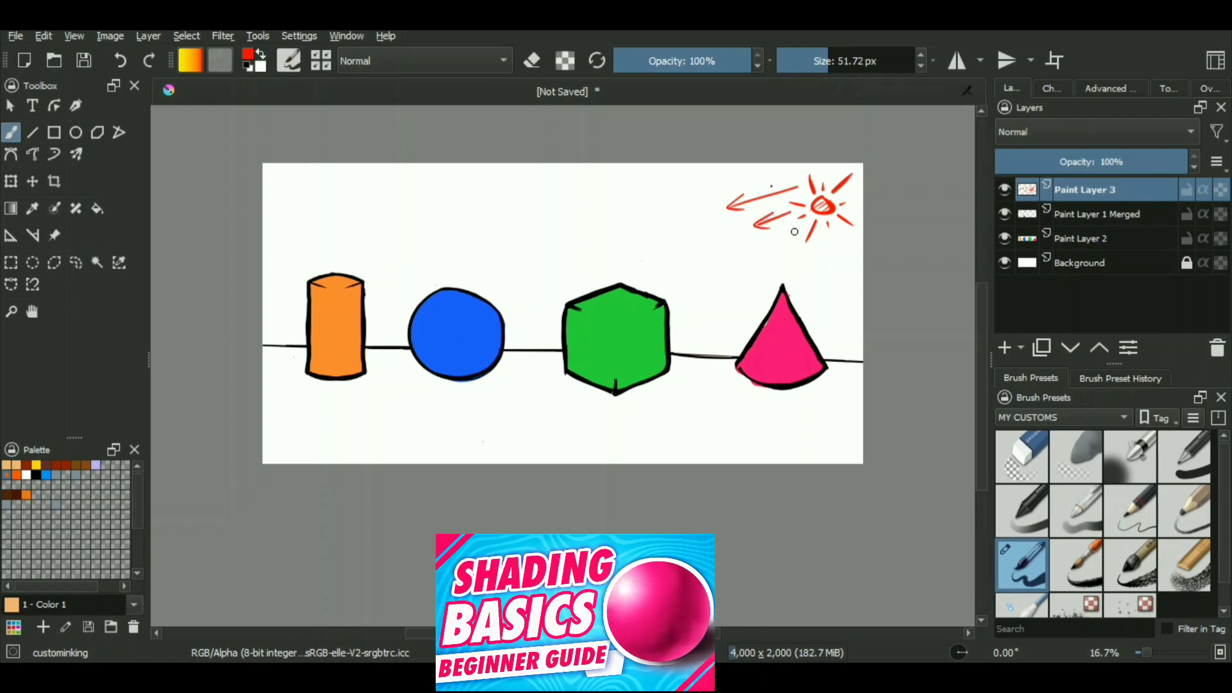
key("ctrl+z")
left_click_drag(764, 234, 769, 247)
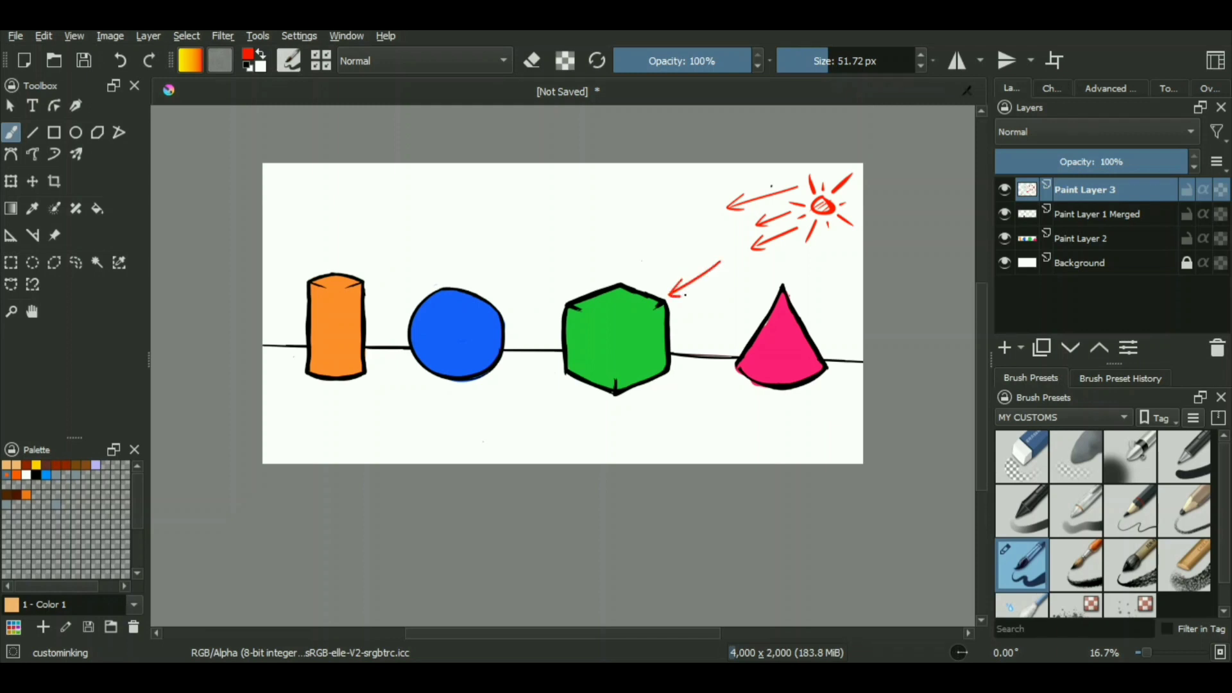
mouse_move(851, 270)
left_mouse_down()
mouse_move(802, 290)
mouse_move(823, 294)
left_mouse_up()
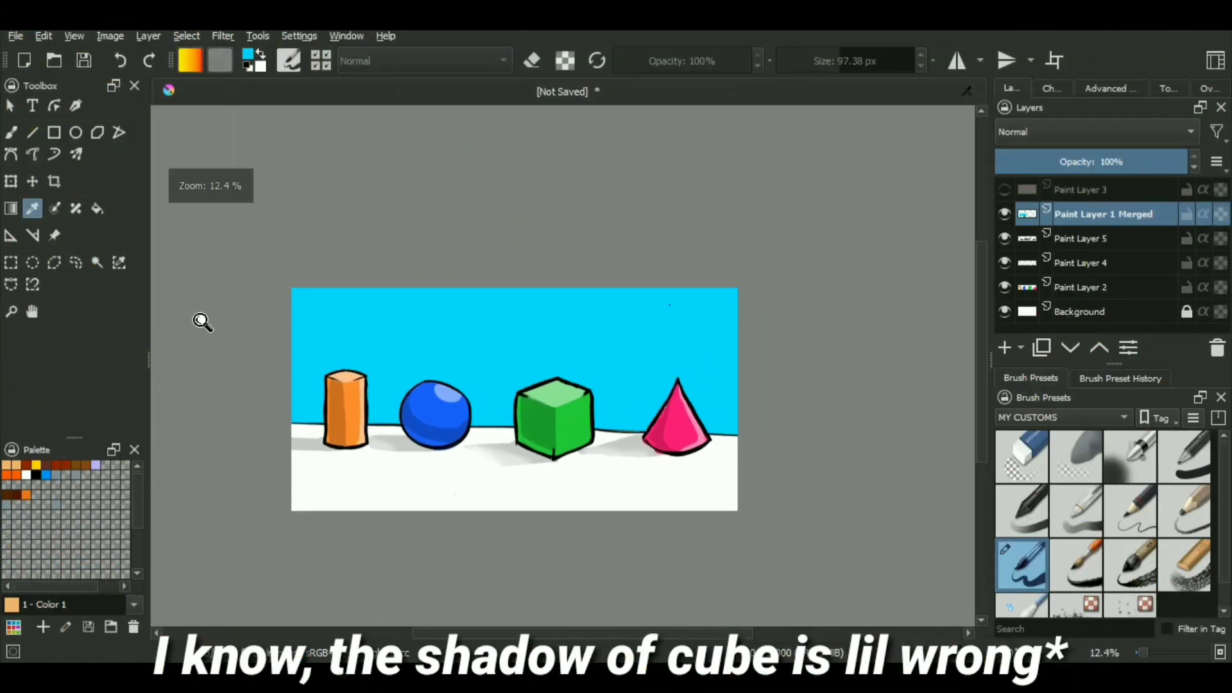
left_click_drag(201, 321, 196, 336)
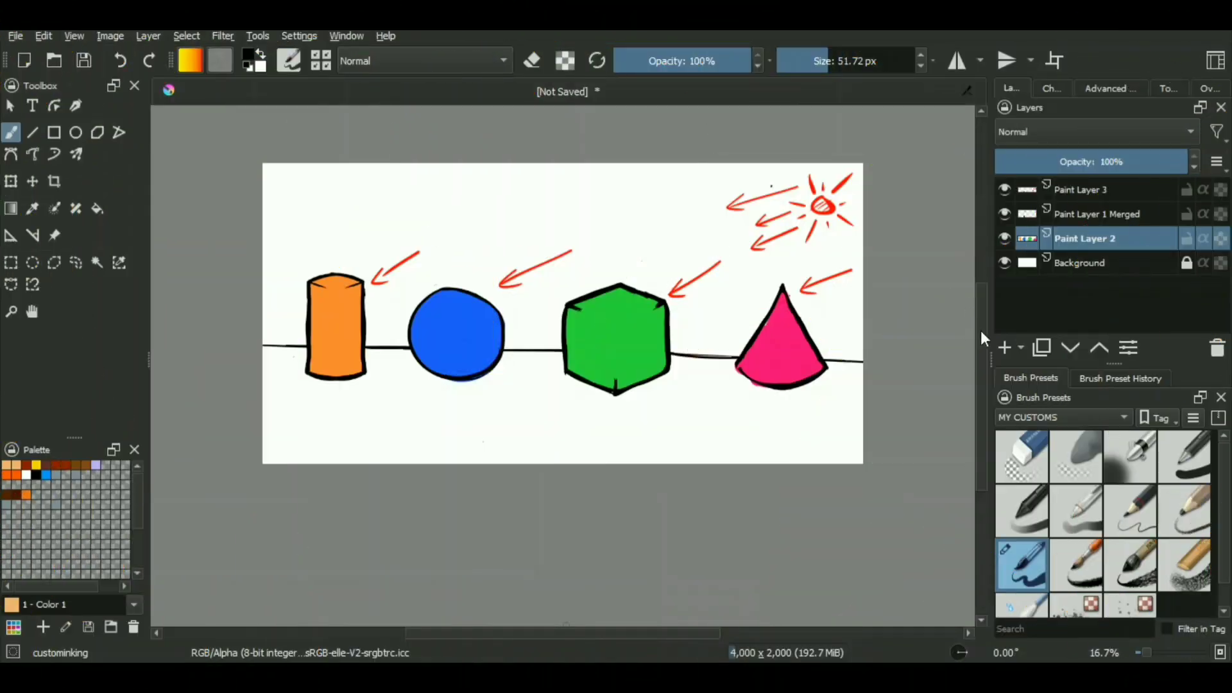
Step: Add a paint layer above Paint Layer 2, keep its blending mode Normal and lower its opacity to 47%
left_click(1039, 131)
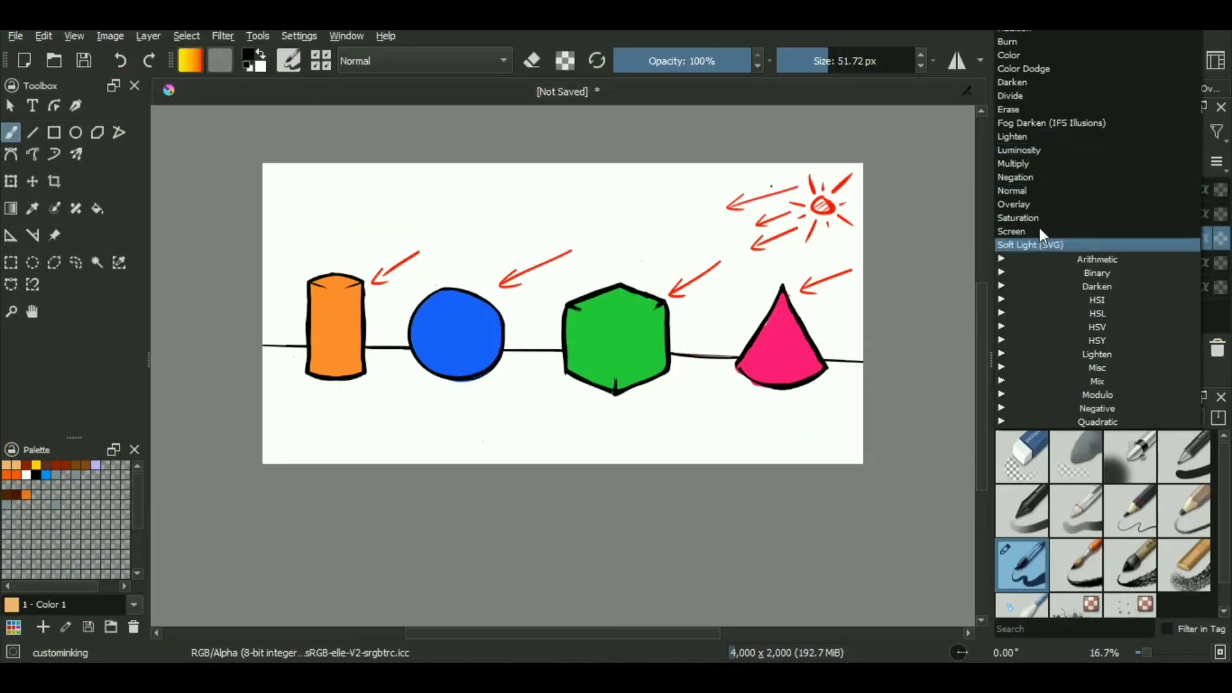
left_click(1039, 193)
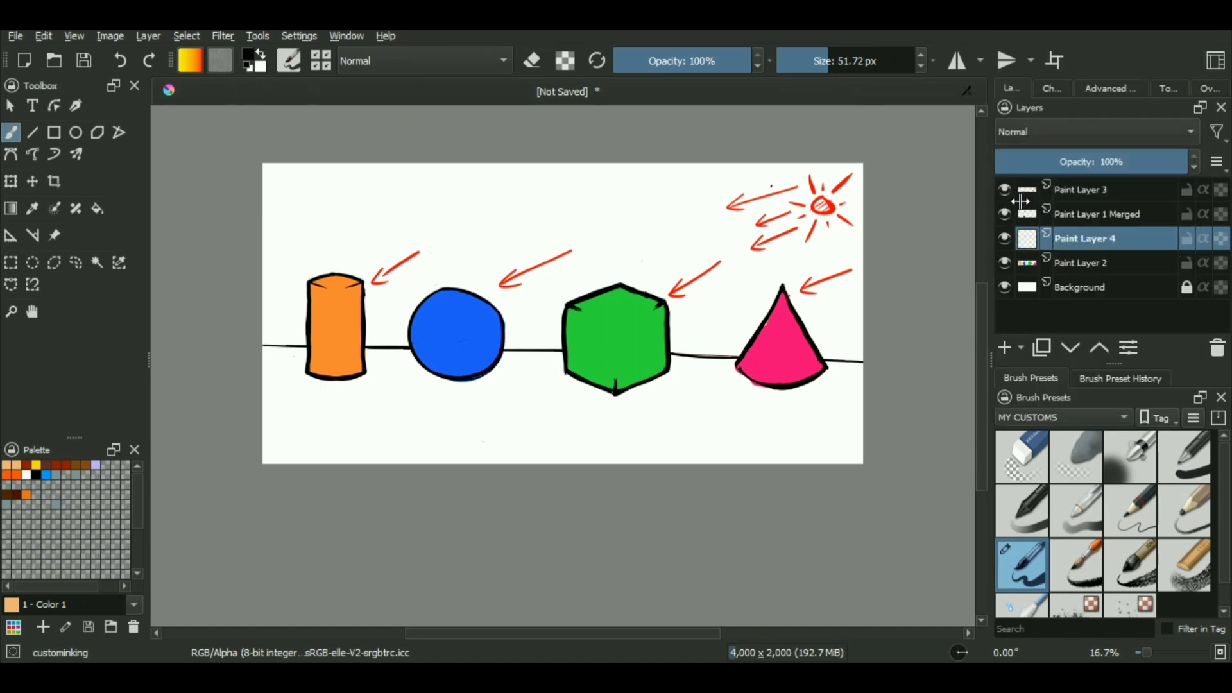
left_click_drag(1099, 162, 1091, 200)
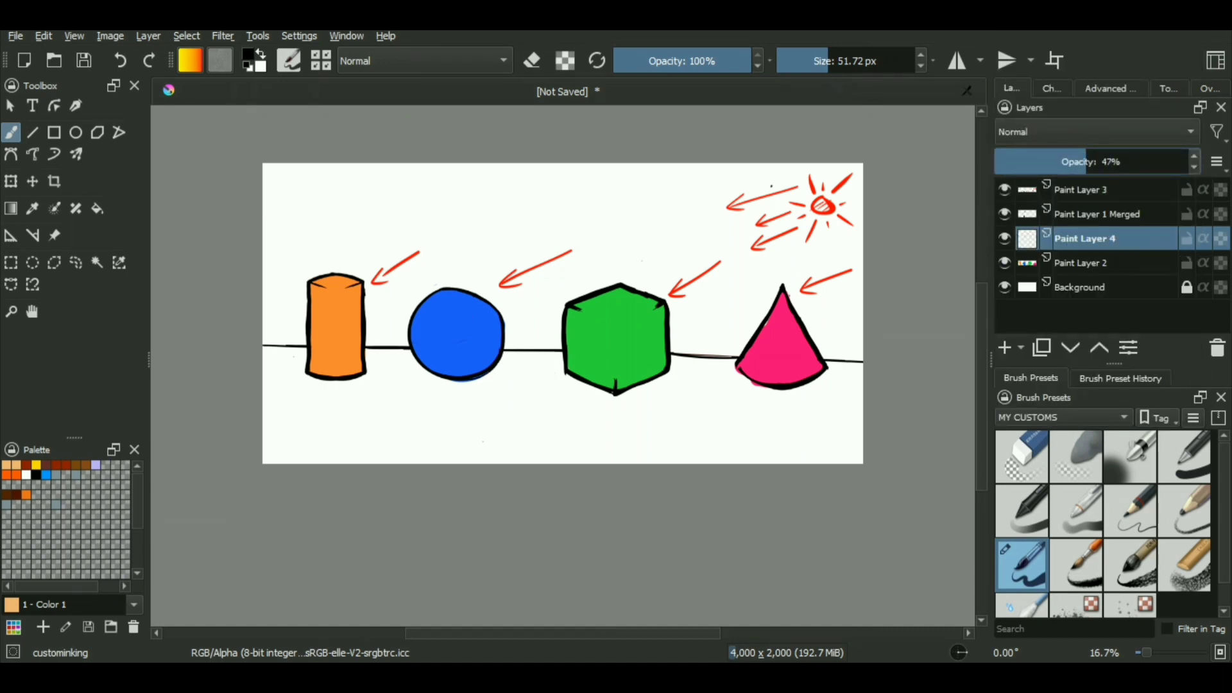
Step: Paint the orange cylinder's shadow in black and the highlight on its top face in white
mouse_move(370, 302)
left_mouse_down()
mouse_move(370, 285)
mouse_move(359, 293)
left_mouse_up()
left_click(260, 54)
left_click_drag(296, 268, 327, 261)
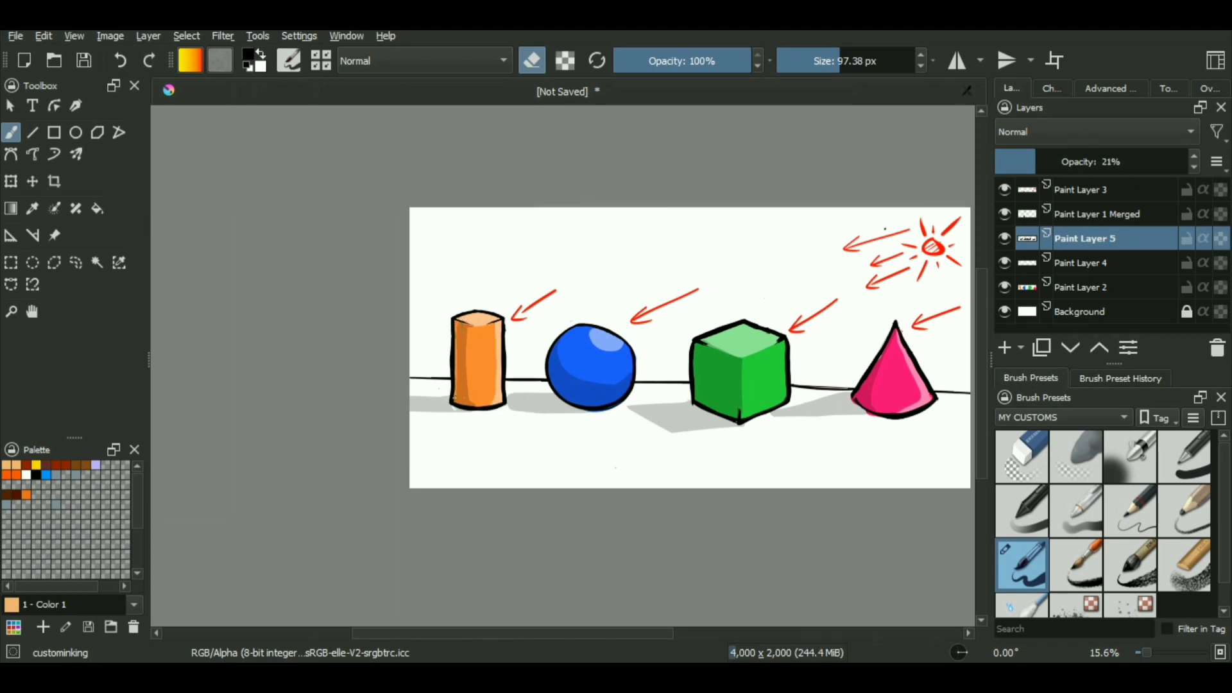
Step: Try an eraser stroke near the ground shadow between the cylinder and the sphere, and undo it
left_click_drag(544, 427, 544, 449)
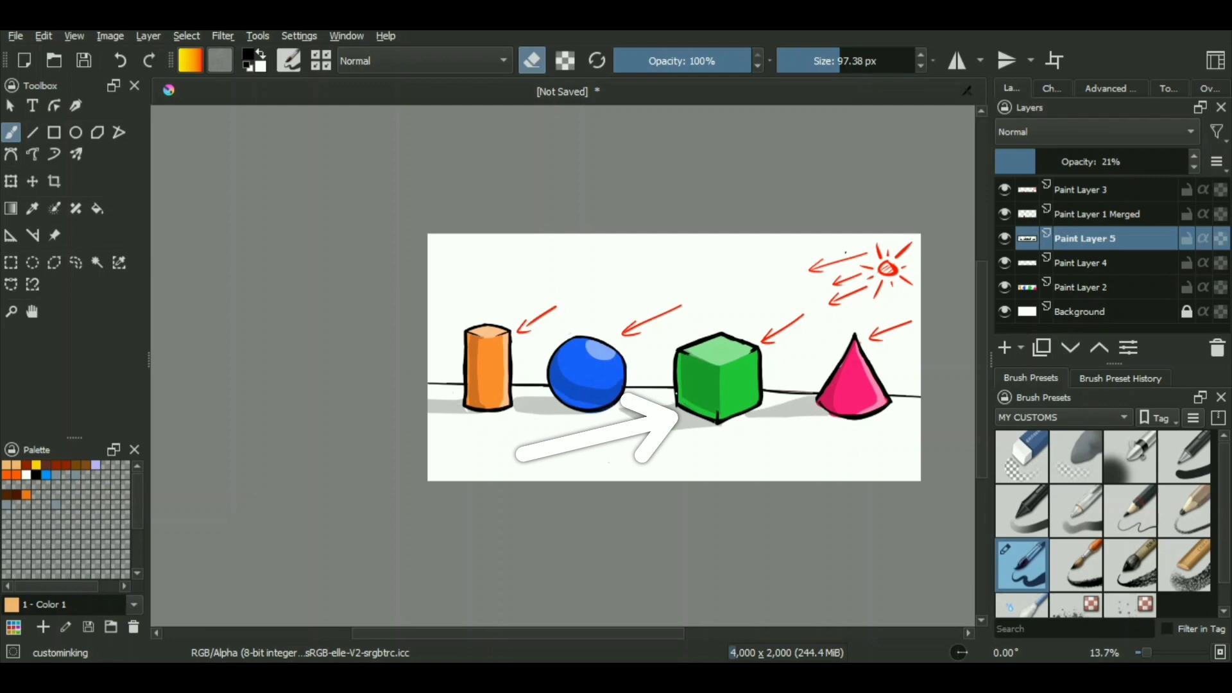
key("ctrl+z")
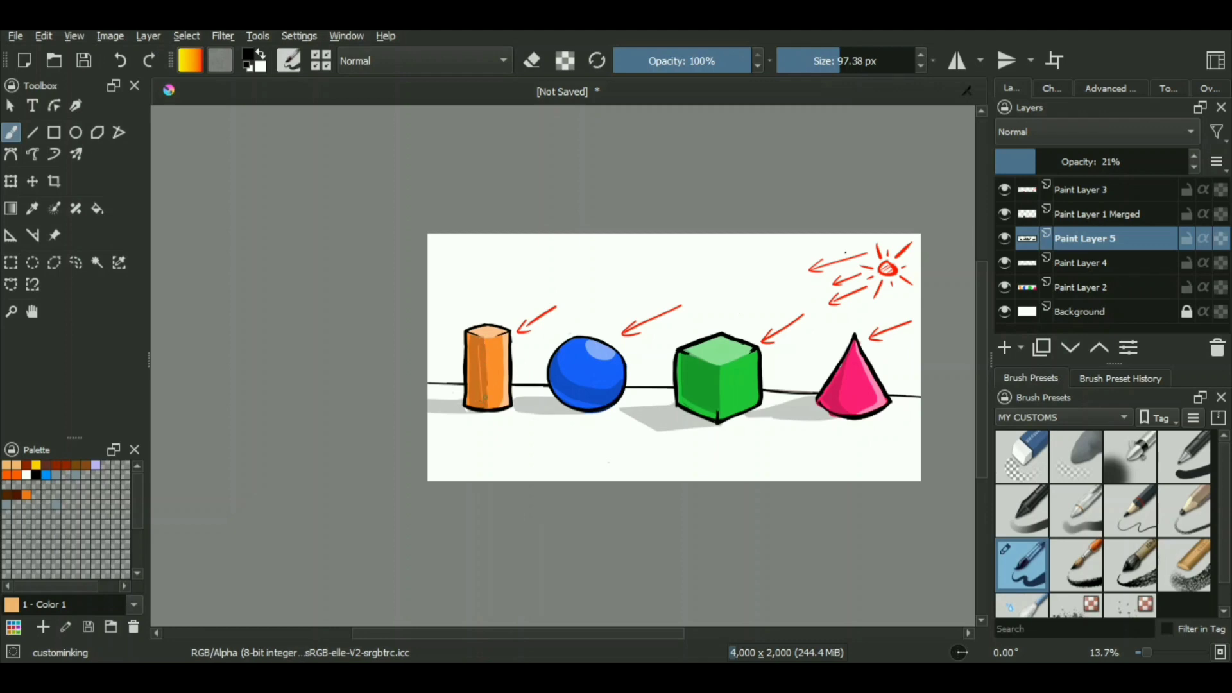
Step: Draw red arrows to the lower edges of the cylinder and sphere on Paint Layer 3 and label them BOUNCE LIGHT
scroll(431, 447, "down", 3)
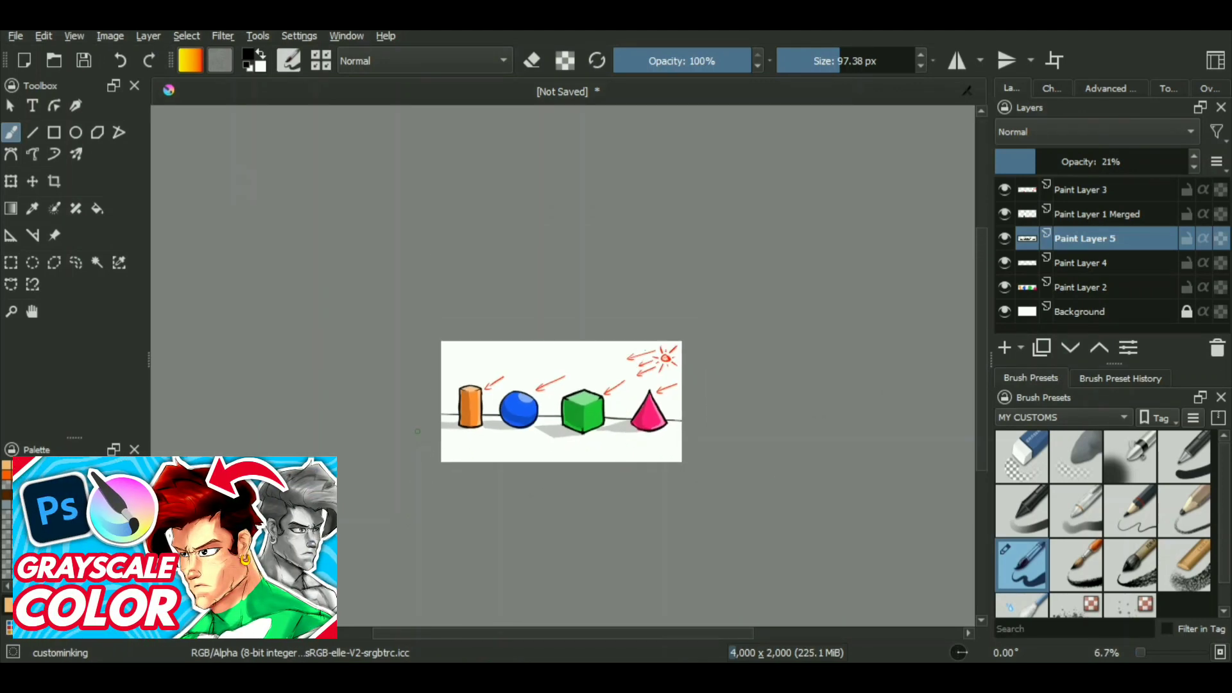
scroll(451, 410, "up", 3)
left_click(882, 260, "ctrl")
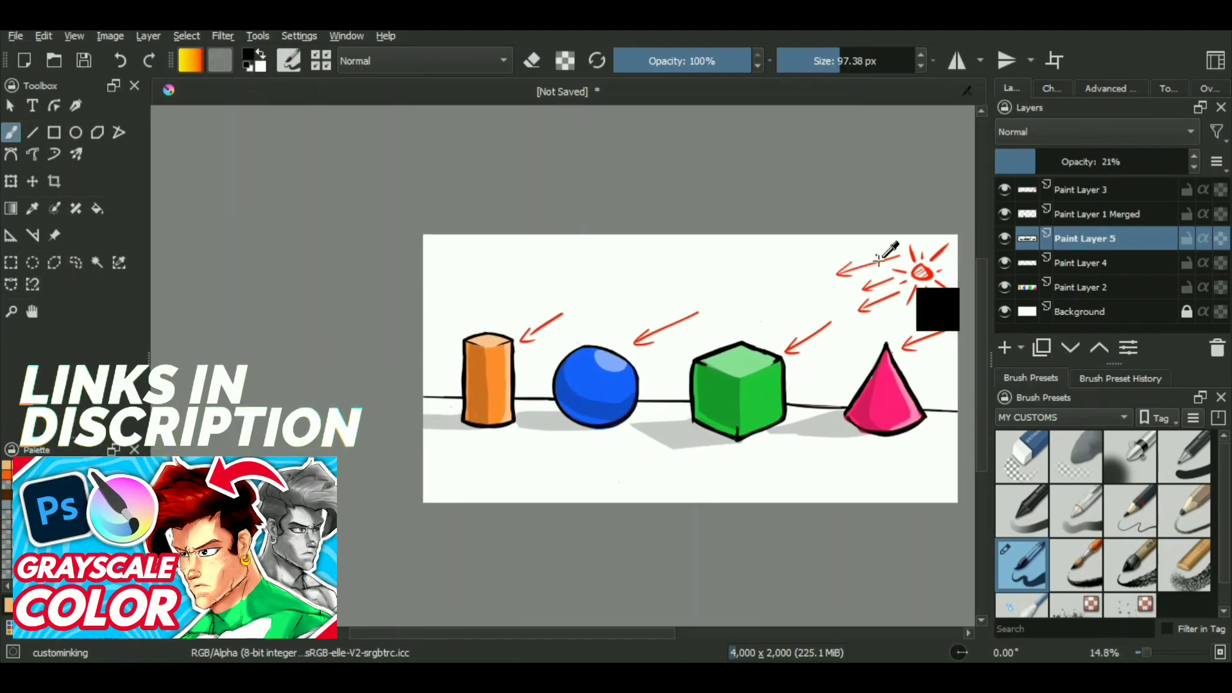
left_click(1075, 196)
left_click_drag(464, 414, 451, 422)
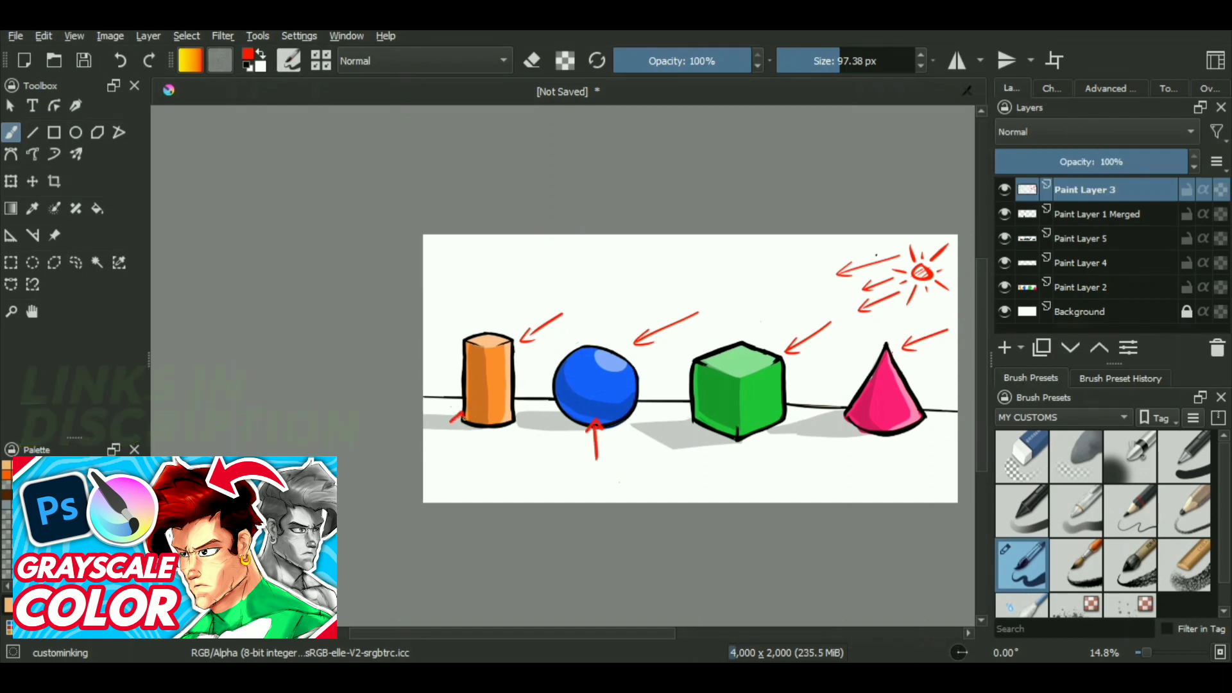
mouse_move(600, 461)
left_mouse_down()
mouse_move(461, 449)
mouse_move(553, 444)
mouse_move(511, 489)
left_mouse_up()
left_click_drag(519, 470, 519, 486)
mouse_move(528, 470)
left_mouse_down()
mouse_move(529, 486)
mouse_move(544, 469)
left_mouse_up()
left_click_drag(539, 470, 539, 487)
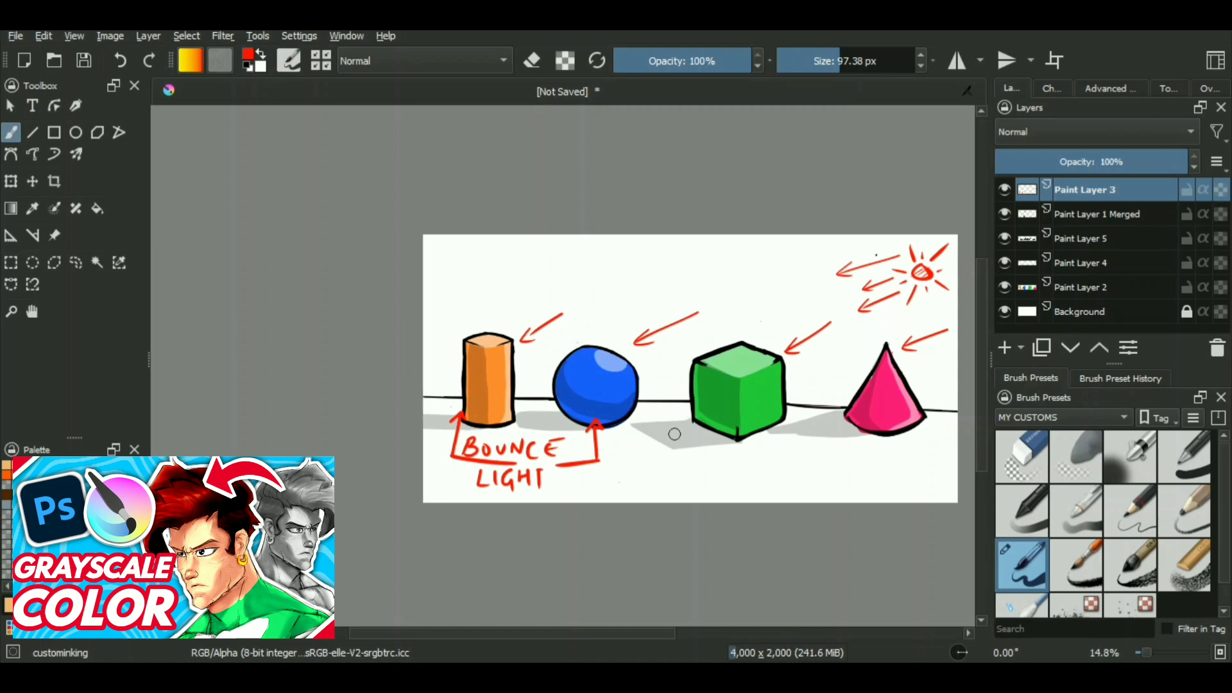
Step: Label the highlights, the cube's shadows and the cone's midtones with red arrows and handwriting, and underline the labels
mouse_move(710, 406)
left_mouse_down()
mouse_move(725, 407)
mouse_move(720, 460)
left_mouse_up()
left_click_drag(683, 473, 687, 468)
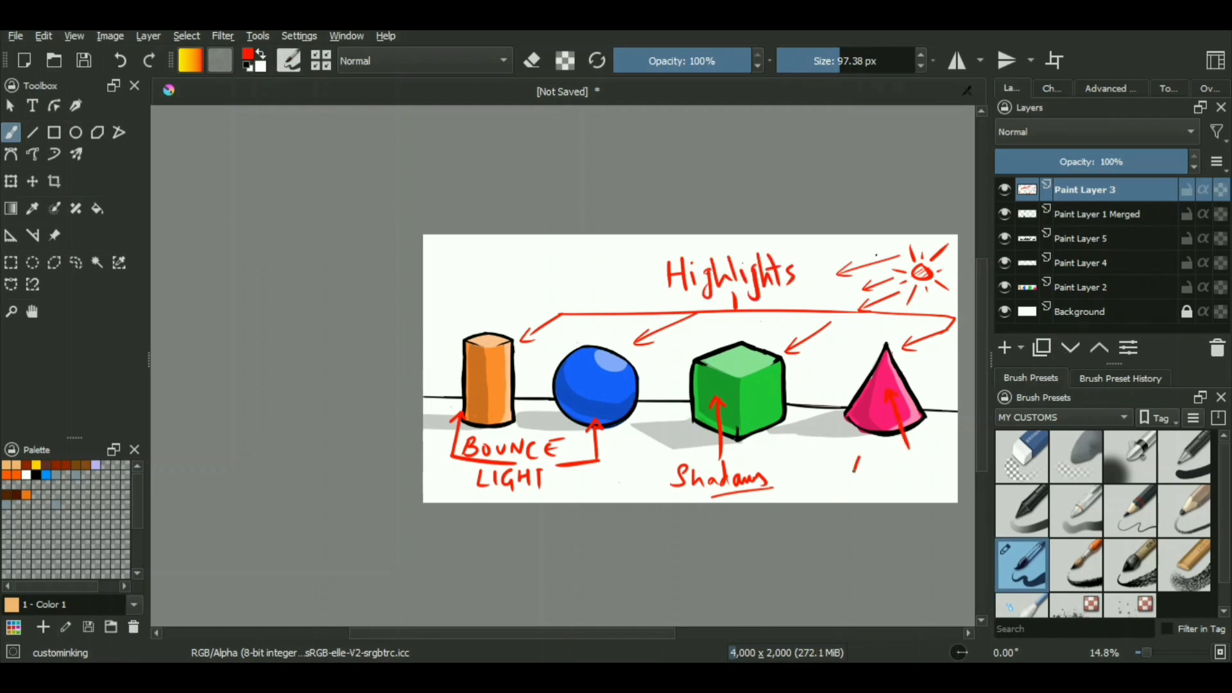
left_click_drag(947, 463, 952, 470)
mouse_move(862, 483)
left_mouse_down()
mouse_move(956, 475)
mouse_move(738, 352)
mouse_move(708, 349)
left_mouse_up()
left_click_drag(708, 347, 697, 357)
left_click_drag(577, 299, 711, 290)
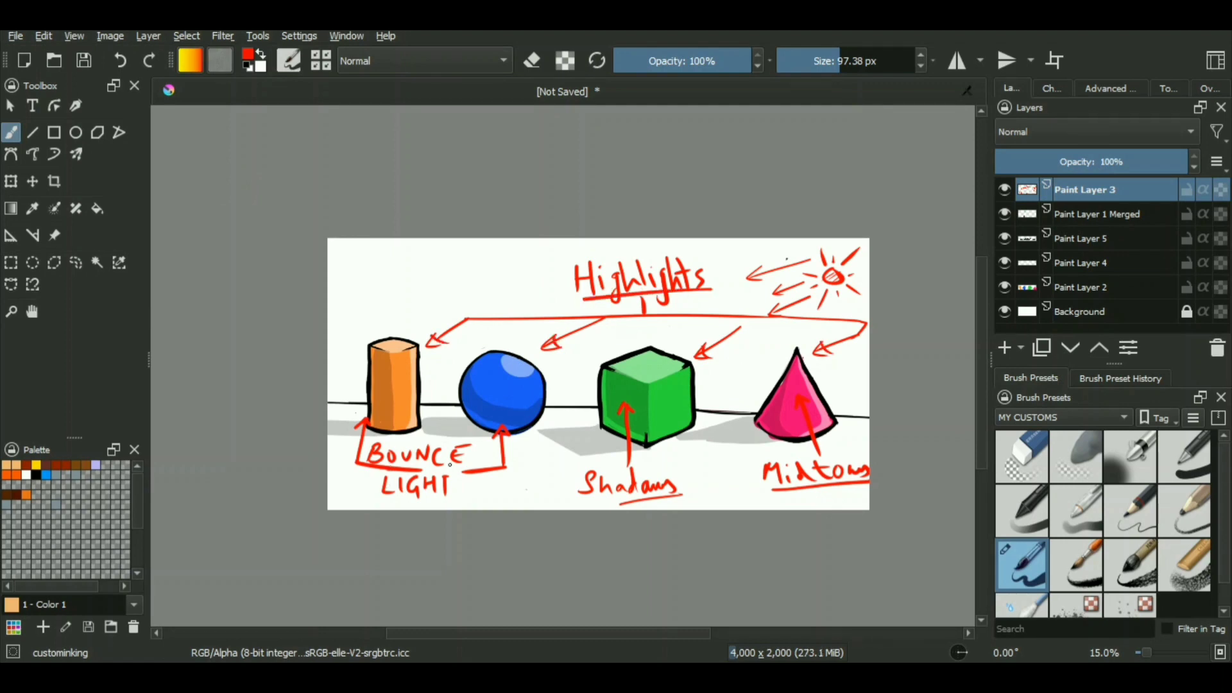
left_click_drag(385, 495, 504, 487)
left_click_drag(748, 318, 722, 335)
scroll(475, 342, "down", 2)
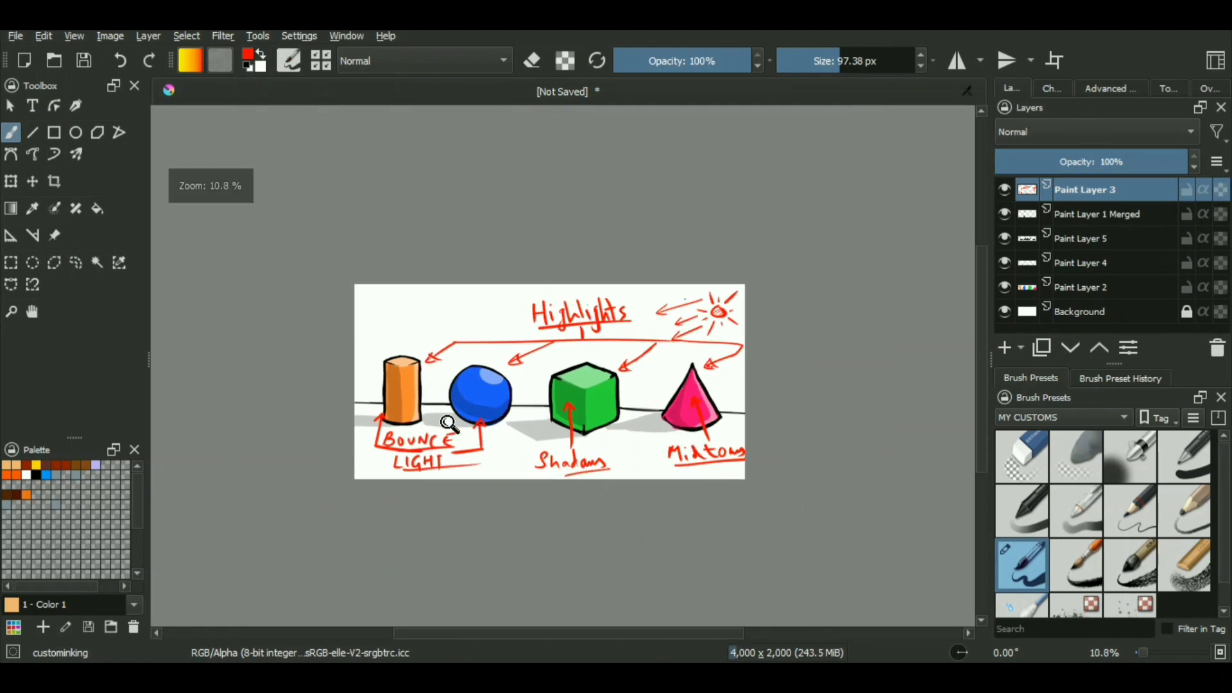
Step: Hide Paint Layer 3 and fill the sky behind the shapes with blue on Paint Layer 1 Merged
left_click(1005, 189)
scroll(513, 442, "down", 1)
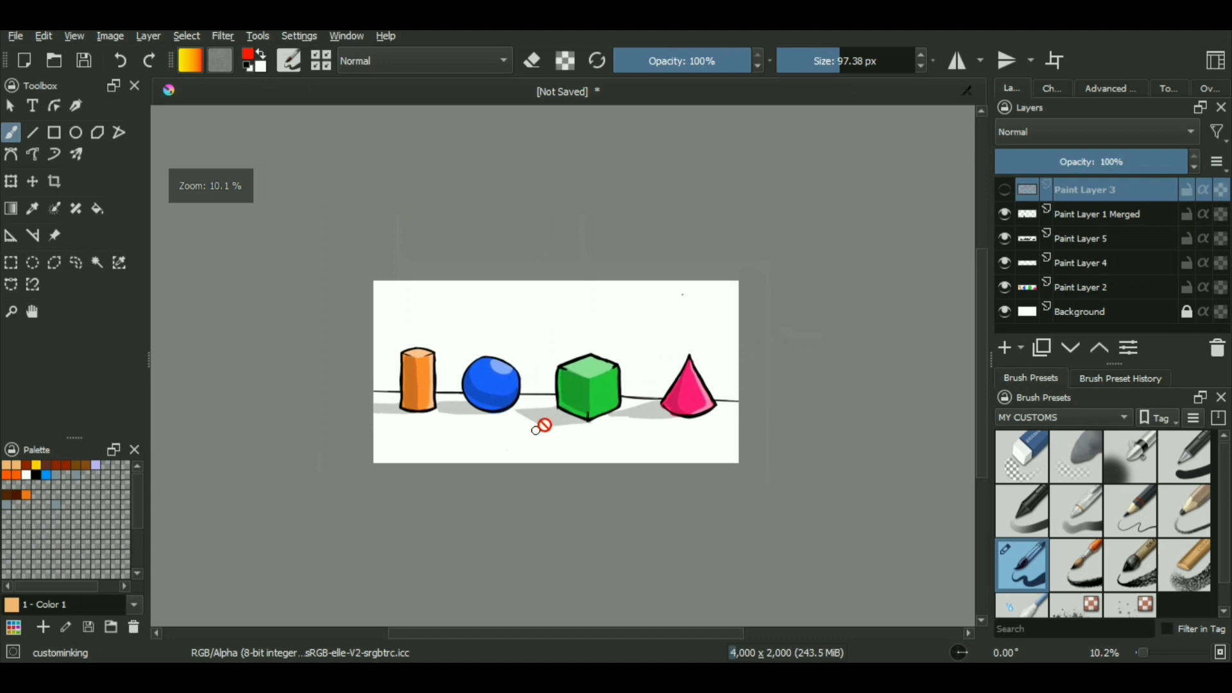
scroll(436, 318, "up", 1)
left_click(97, 208)
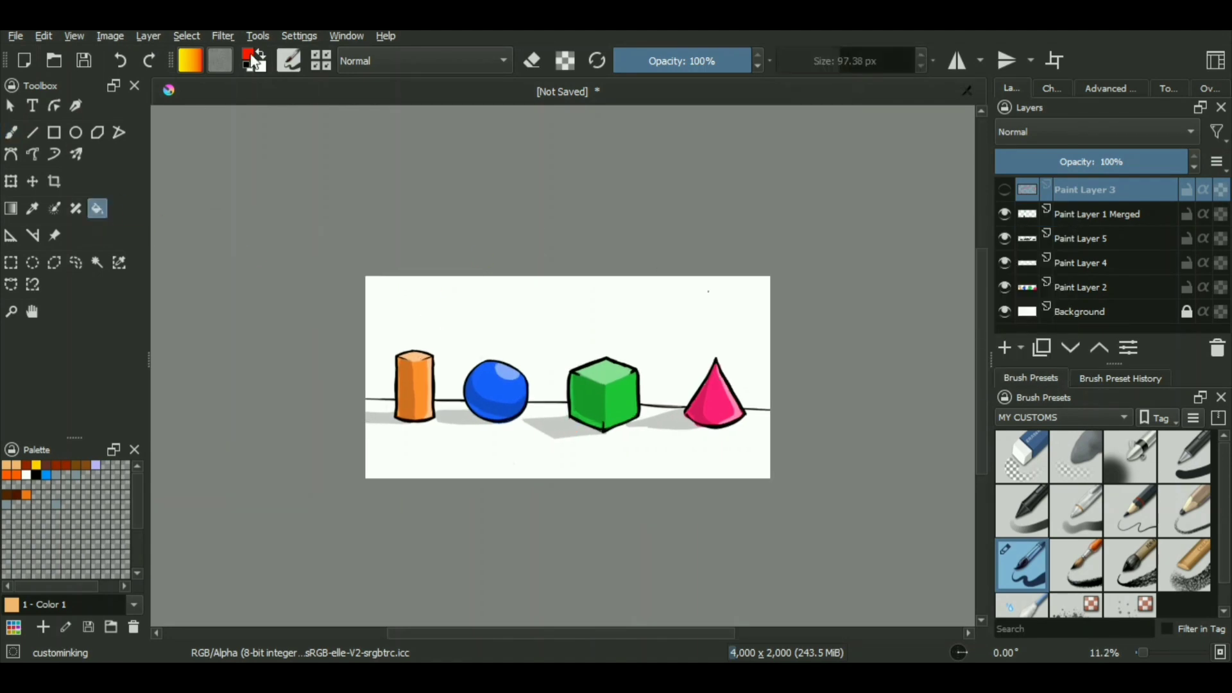
left_click(248, 54)
left_click(583, 257)
left_click(721, 546)
left_click(1079, 213)
left_click(651, 288)
scroll(629, 326, "up", 1)
Step: Refill the sky with the lighter cyan #00e6ff
left_click(247, 54)
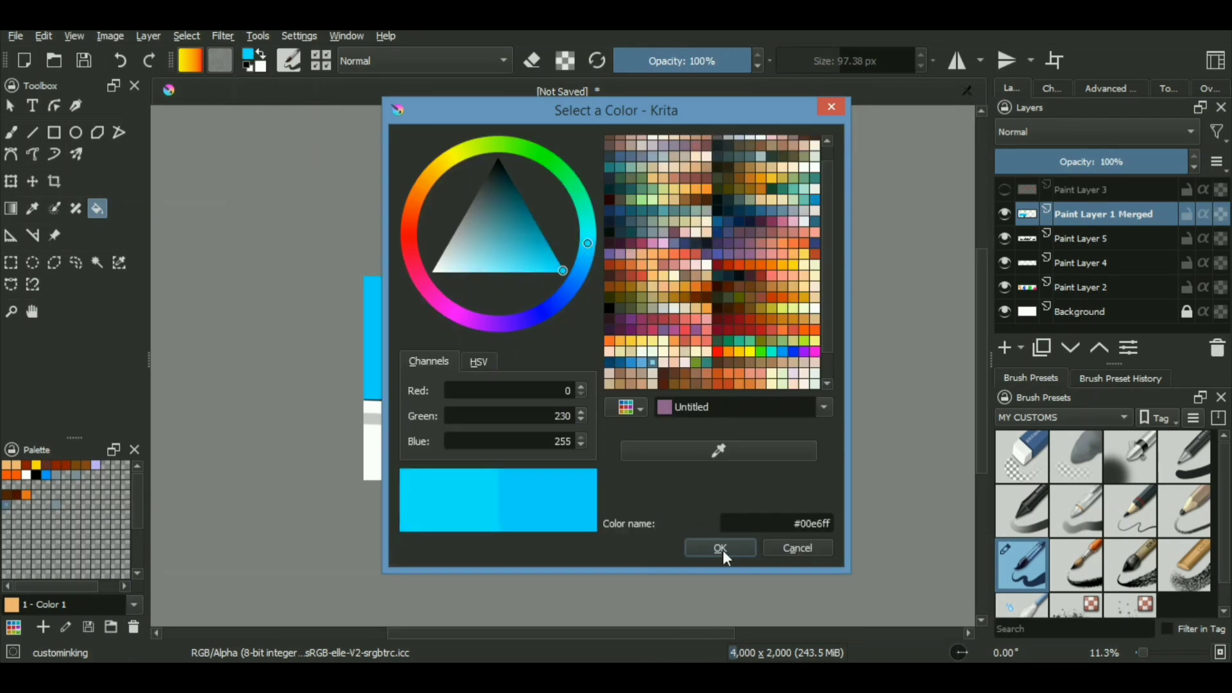
left_click(720, 549)
scroll(421, 467, "down", 2)
scroll(421, 466, "up", 1)
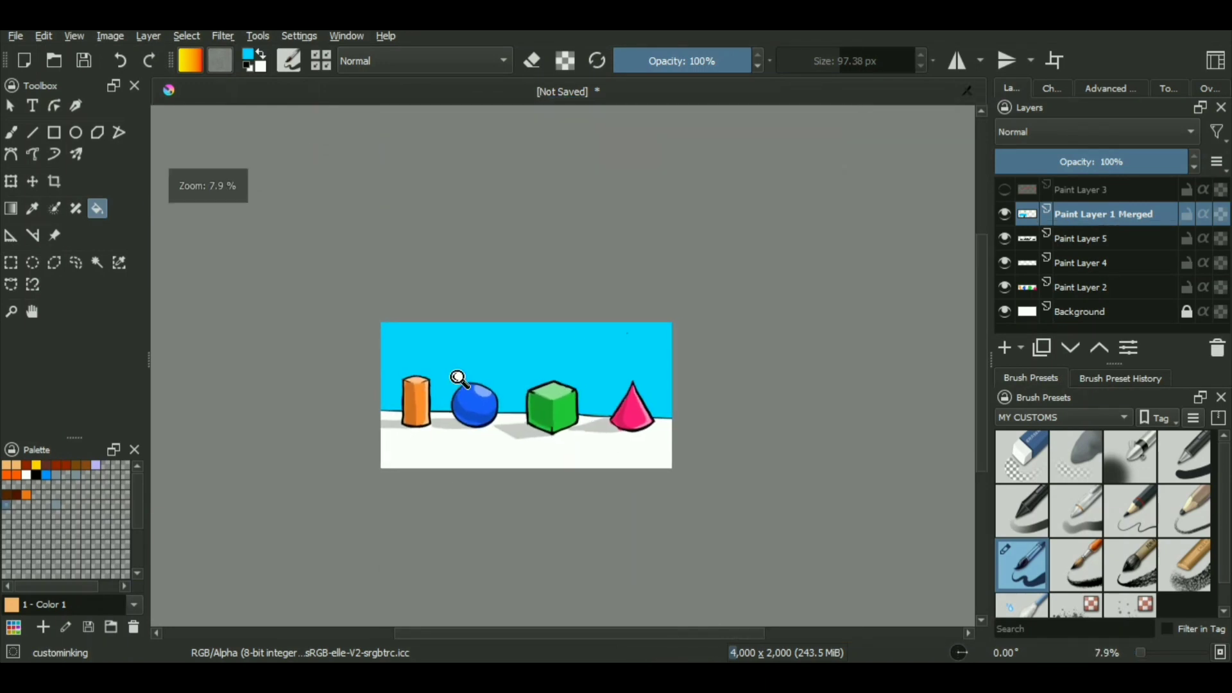
Step: Soften the outer ends of the ground shadows on Paint Layer 5 using the soft eraser at 305.10 px
left_click(1091, 237)
left_click(1084, 449)
left_click(11, 133)
scroll(477, 435, "up", 1)
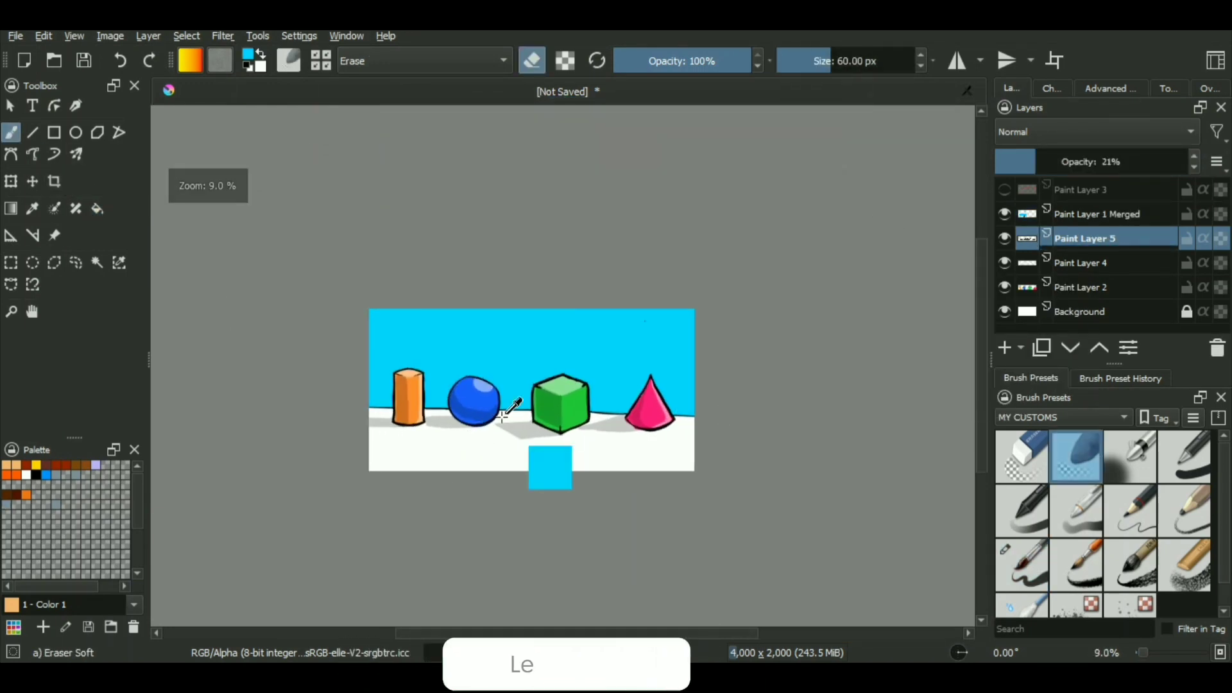
left_click(830, 61)
left_click(869, 61)
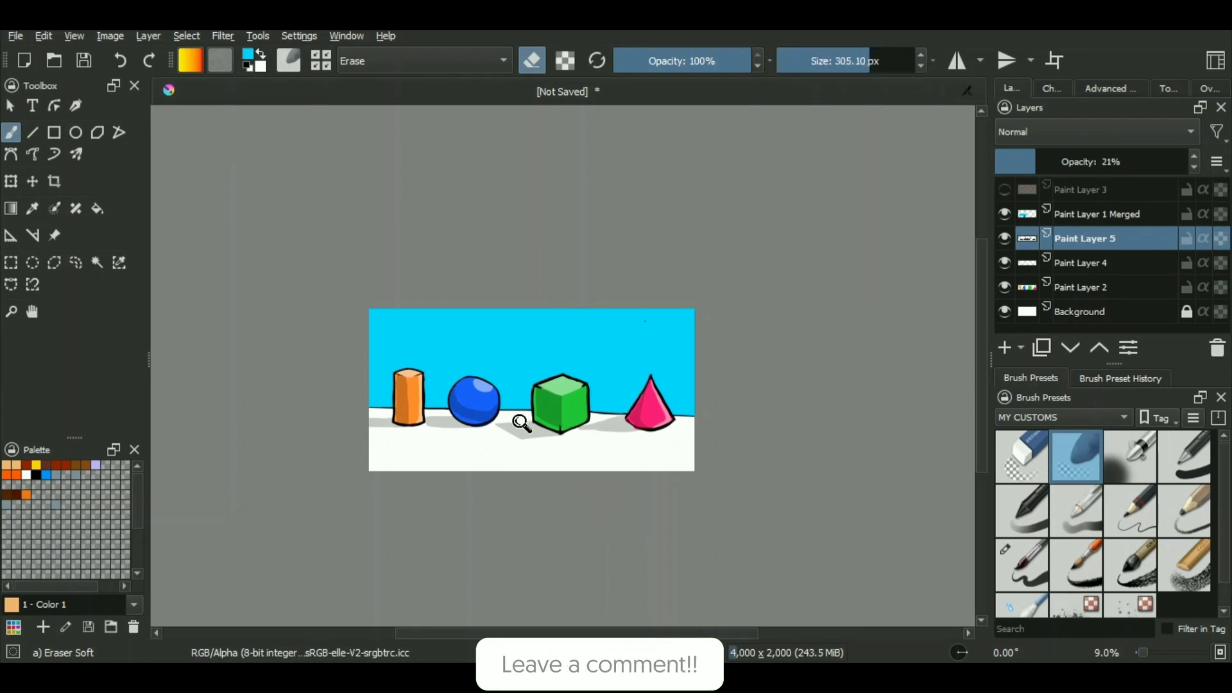
scroll(522, 426, "up", 1)
left_click_drag(362, 499, 362, 564)
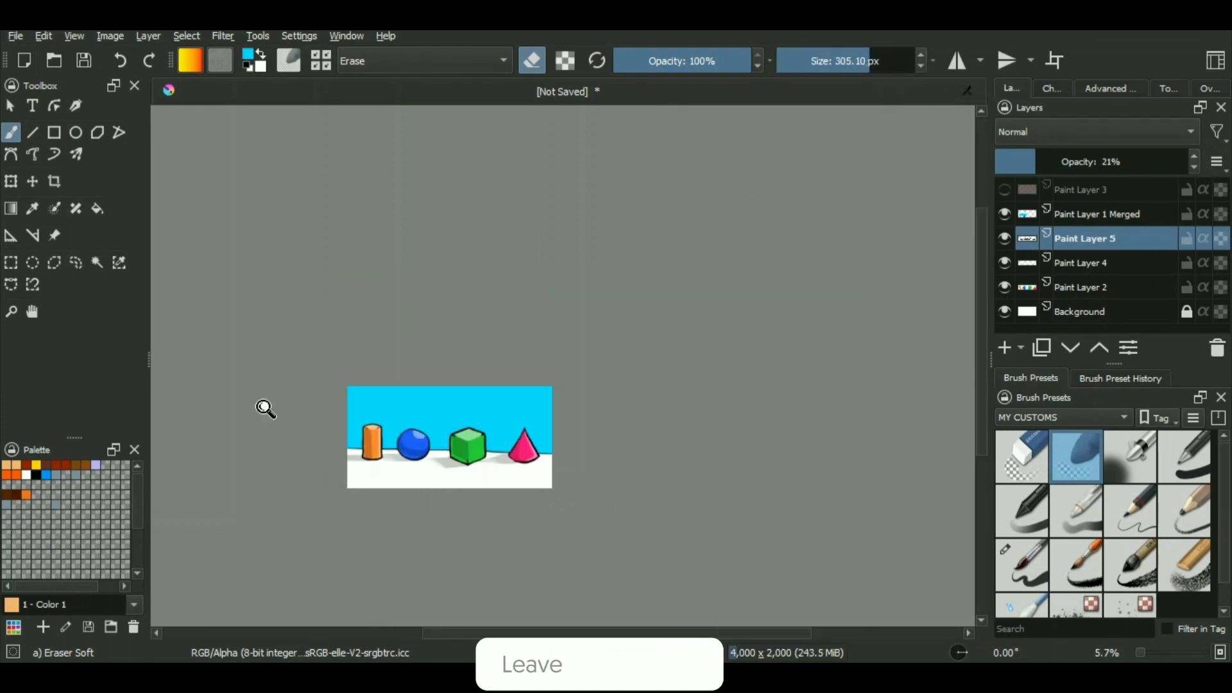
left_click_drag(347, 429, 367, 395)
scroll(372, 428, "up", 2)
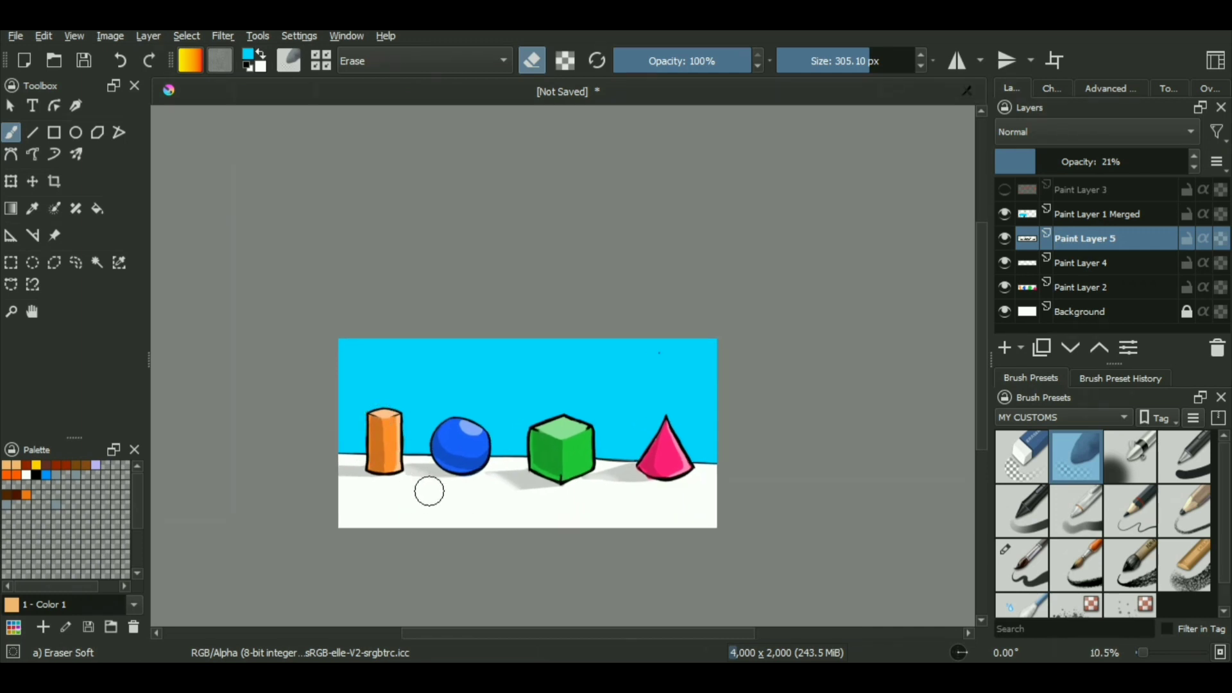
scroll(510, 401, "down", 1)
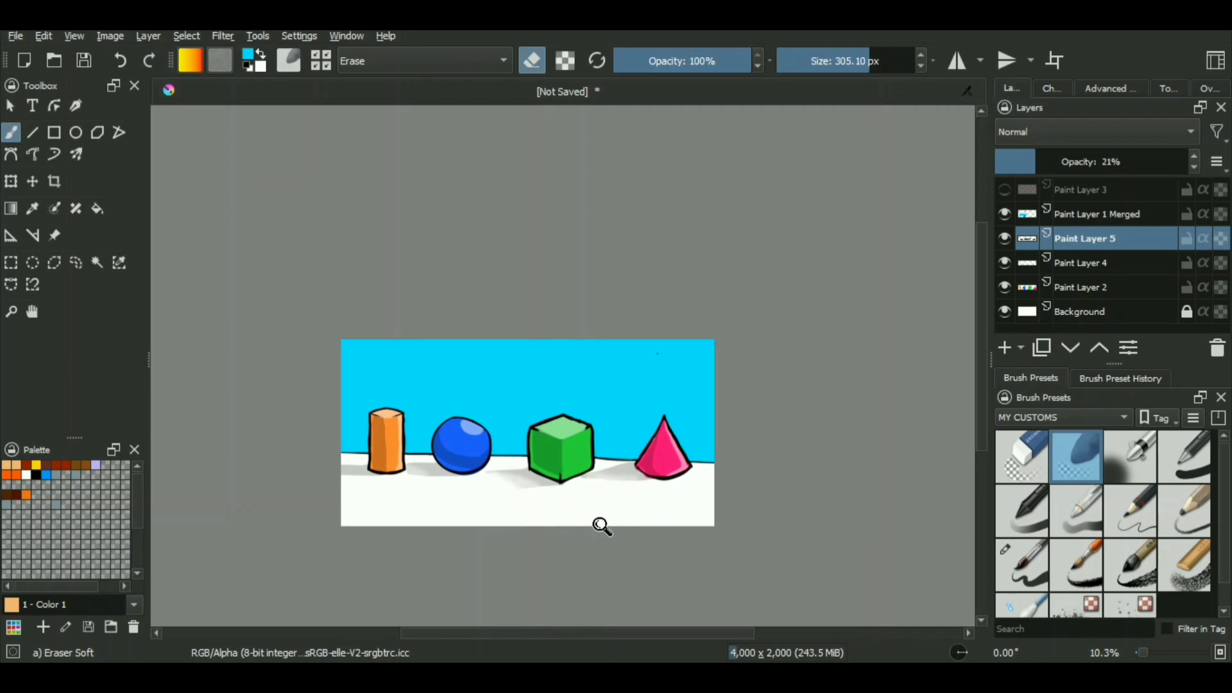
scroll(610, 521, "down", 1)
scroll(461, 507, "down", 1)
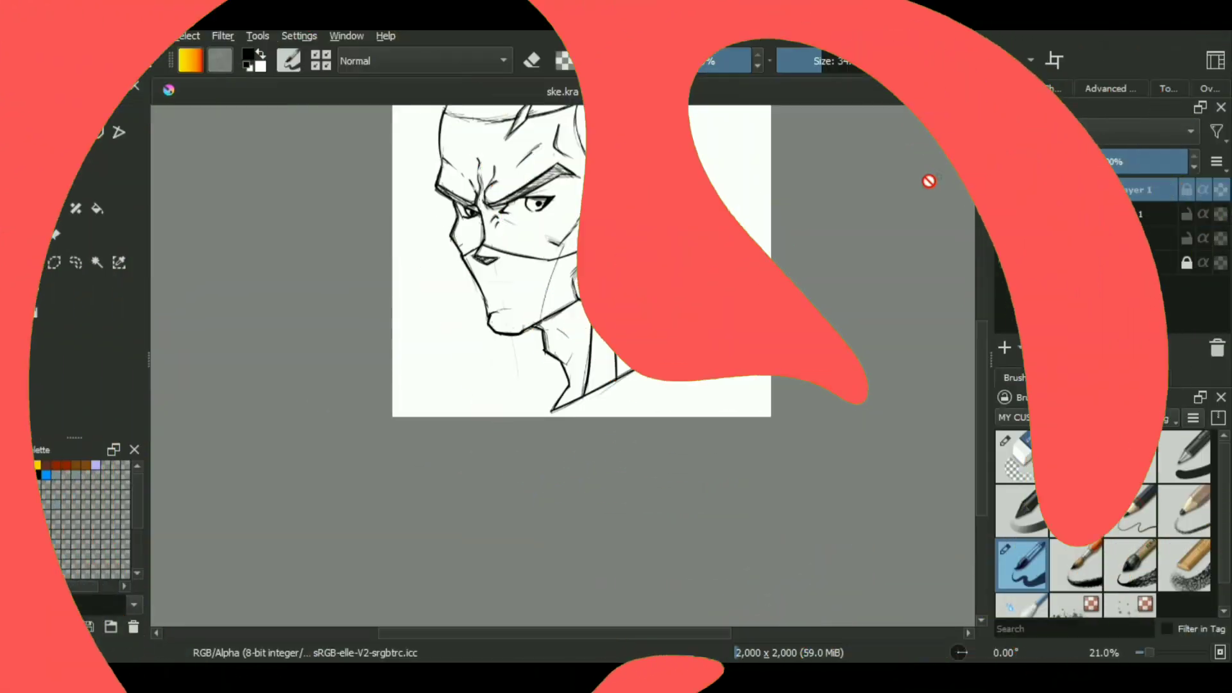
Step: Set the brush colour to red and select the visible head sketch layer, Copy of Paint Layer 1
scroll(619, 244, "down", 1)
left_click_drag(619, 244, 628, 330)
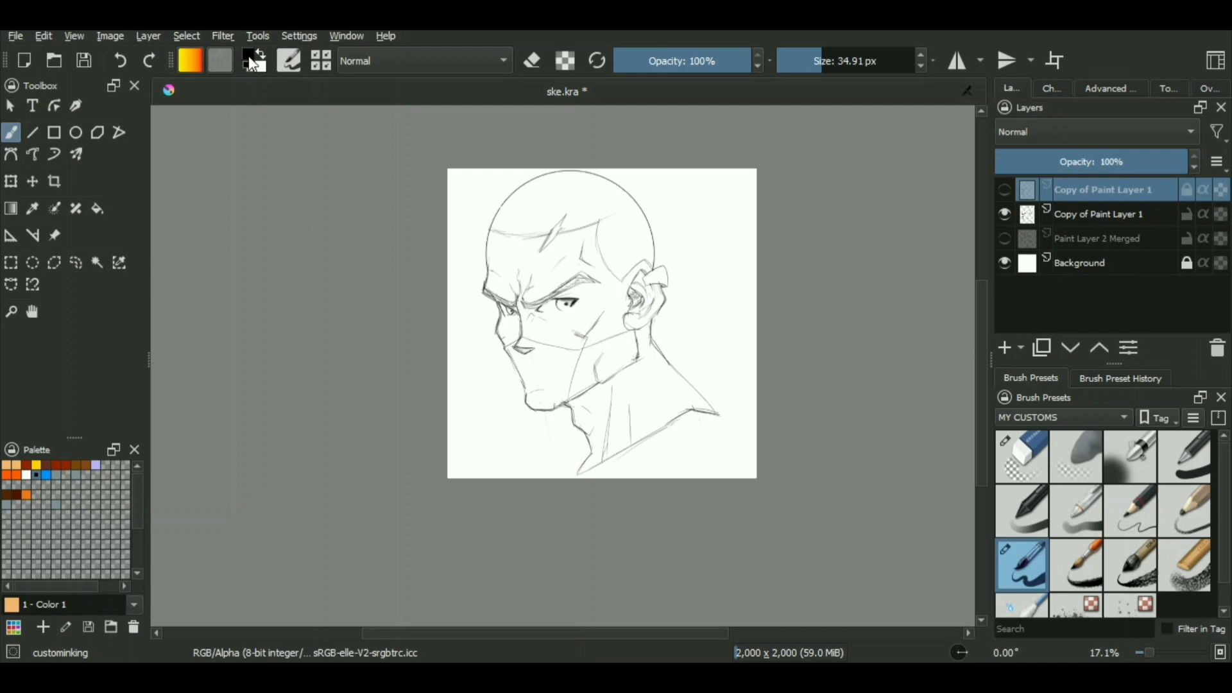
left_click(251, 59)
left_click(555, 256)
left_click(672, 546)
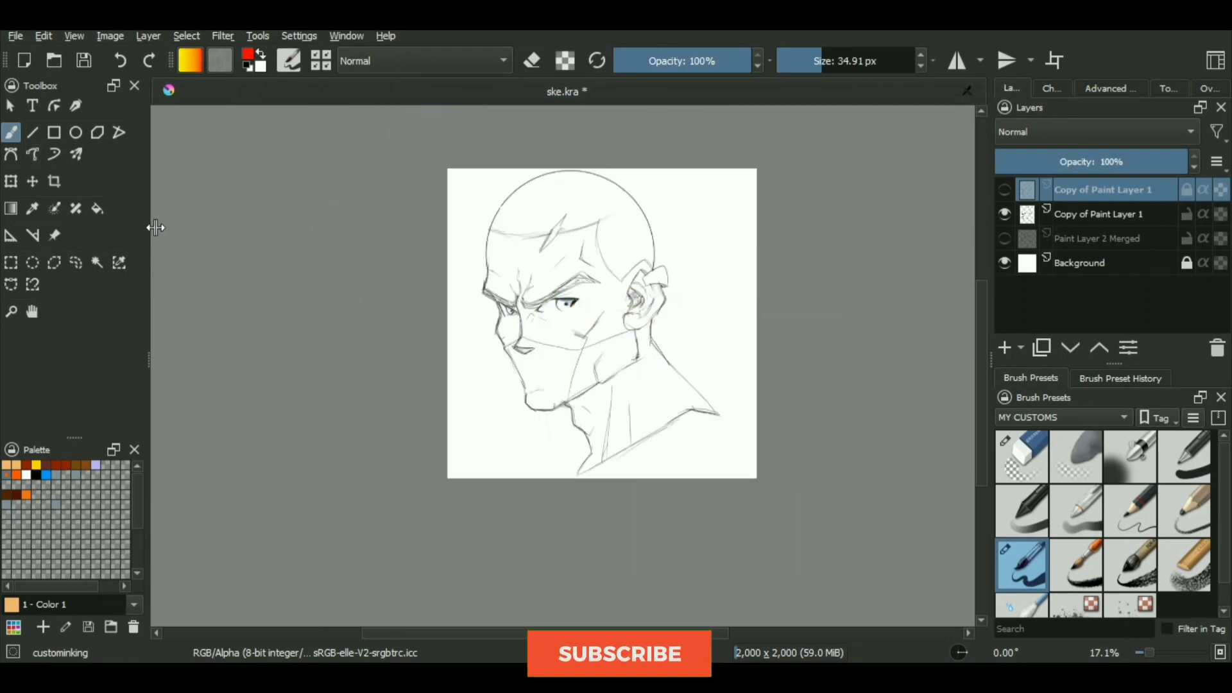
left_click(1071, 214)
scroll(635, 274, "up", 1)
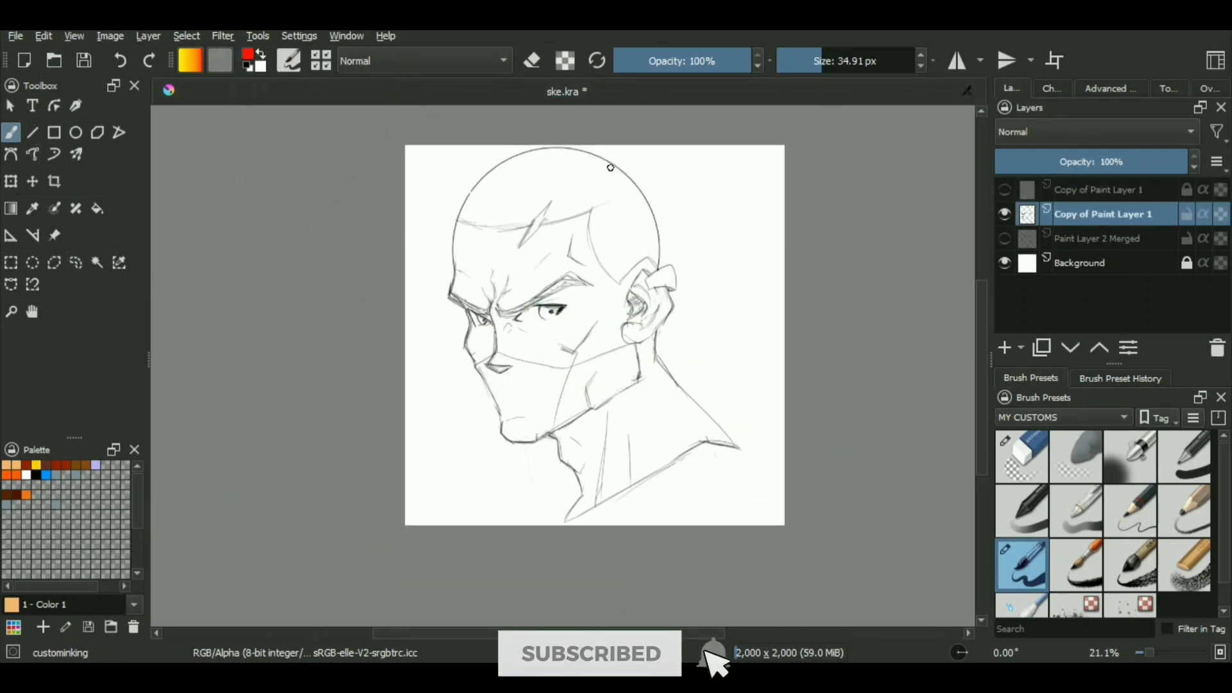
left_click_drag(614, 169, 594, 250)
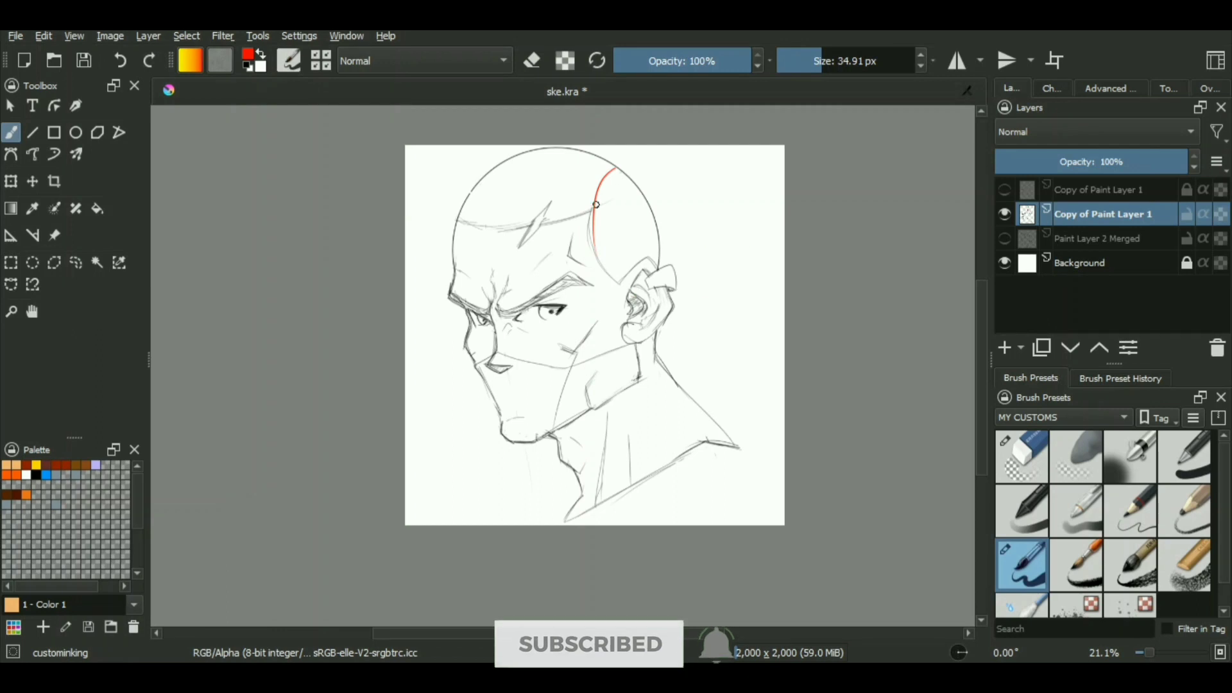
key("ctrl+z")
key("ctrl+z")
Step: Draw red plane lines down the side of the head to the jaw, around the nose, under the eyes and across the forehead
left_click_drag(605, 161, 595, 275)
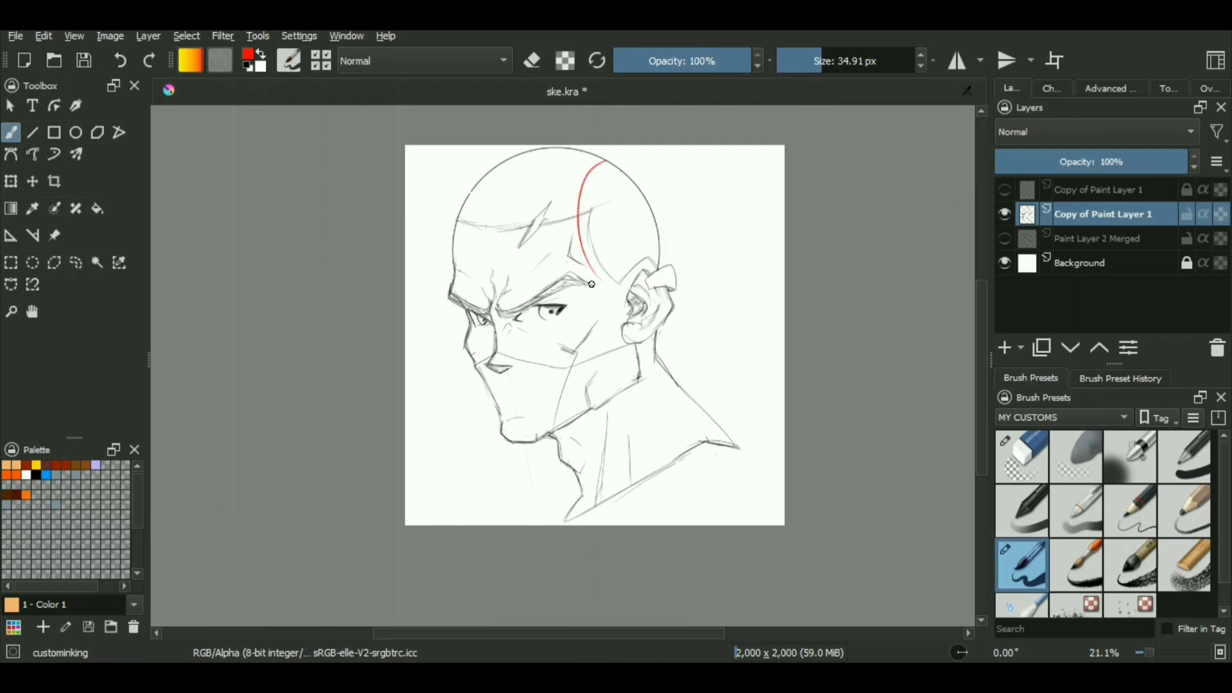
left_click_drag(596, 326, 555, 428)
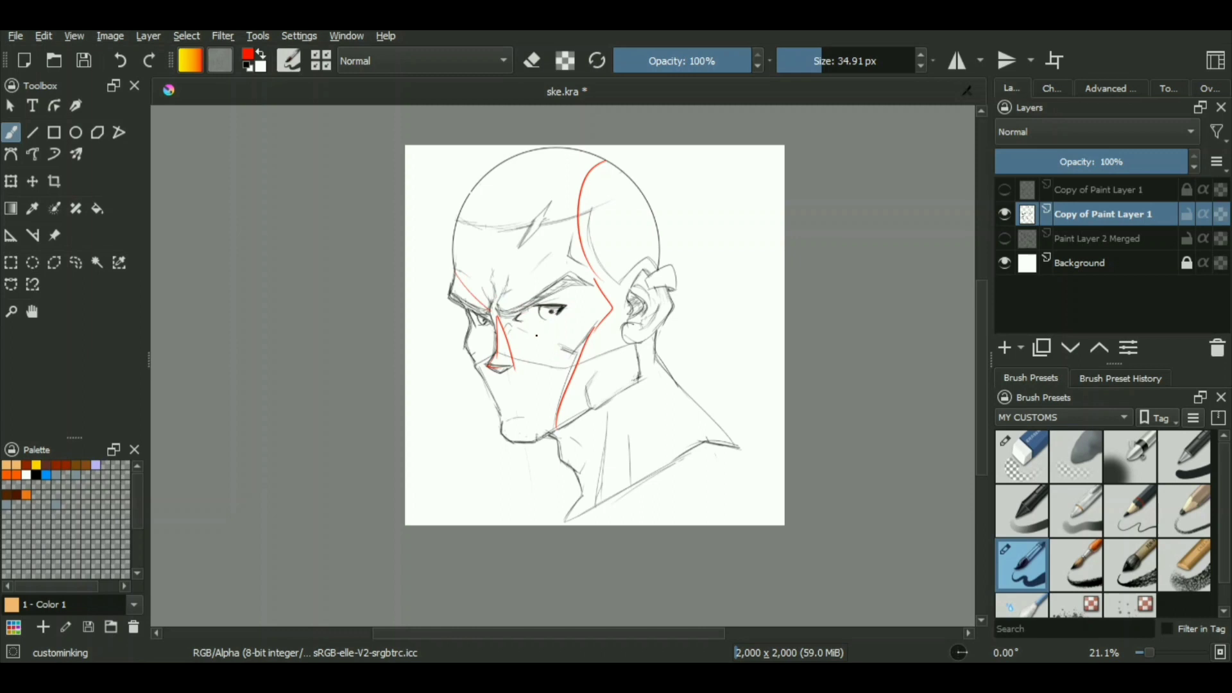
left_click_drag(495, 315, 639, 306)
left_click_drag(458, 222, 634, 202)
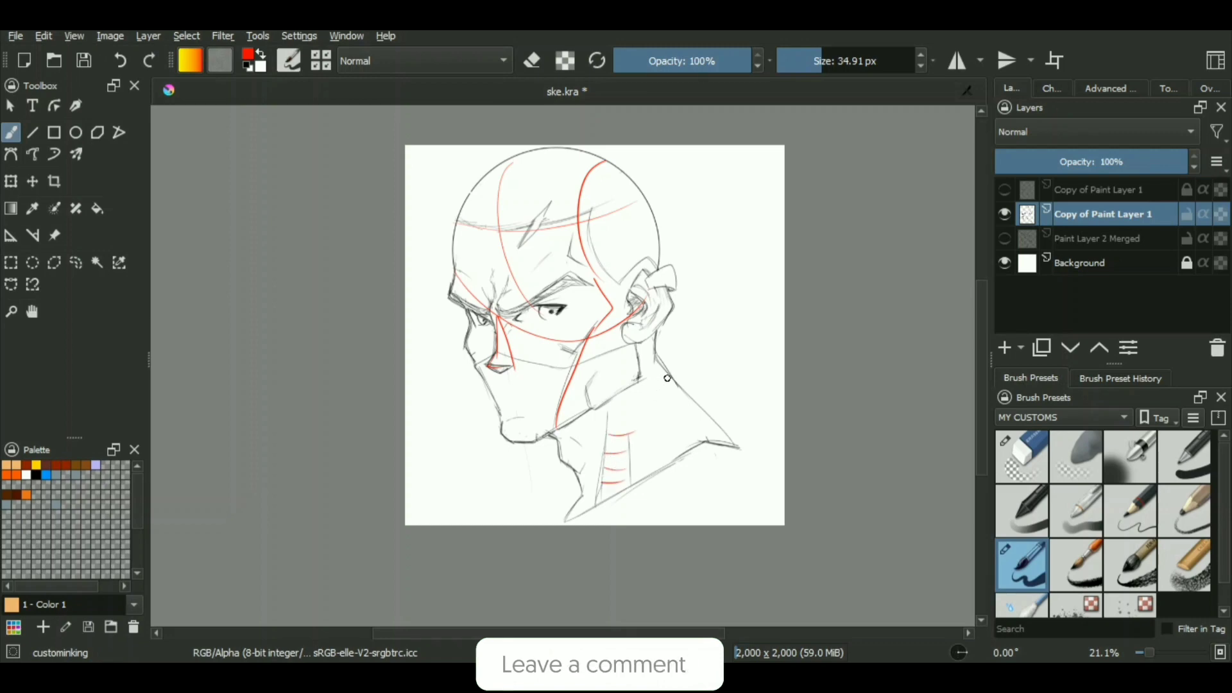
Step: Draw curved red contour lines over the neck and hatch the side of the head, brow and jaw planes
mouse_move(671, 384)
left_mouse_down()
mouse_move(649, 447)
mouse_move(665, 454)
left_mouse_up()
left_click_drag(706, 412, 687, 443)
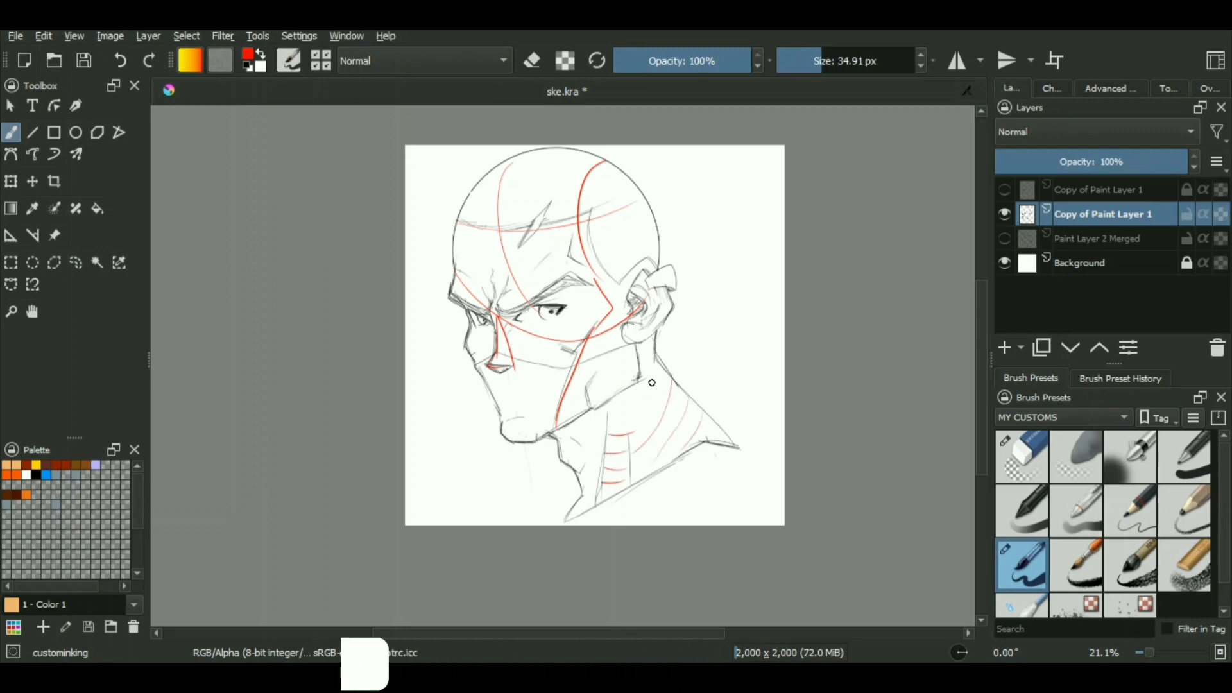
left_click_drag(655, 372, 636, 424)
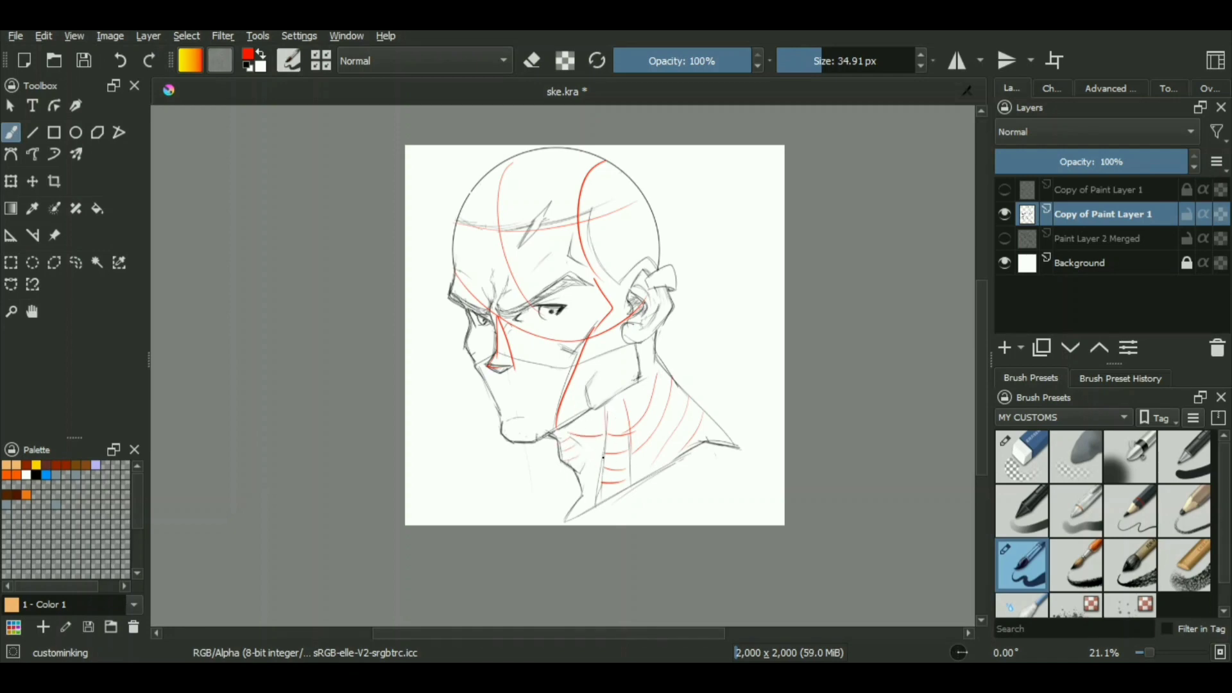
left_click_drag(576, 334, 561, 289)
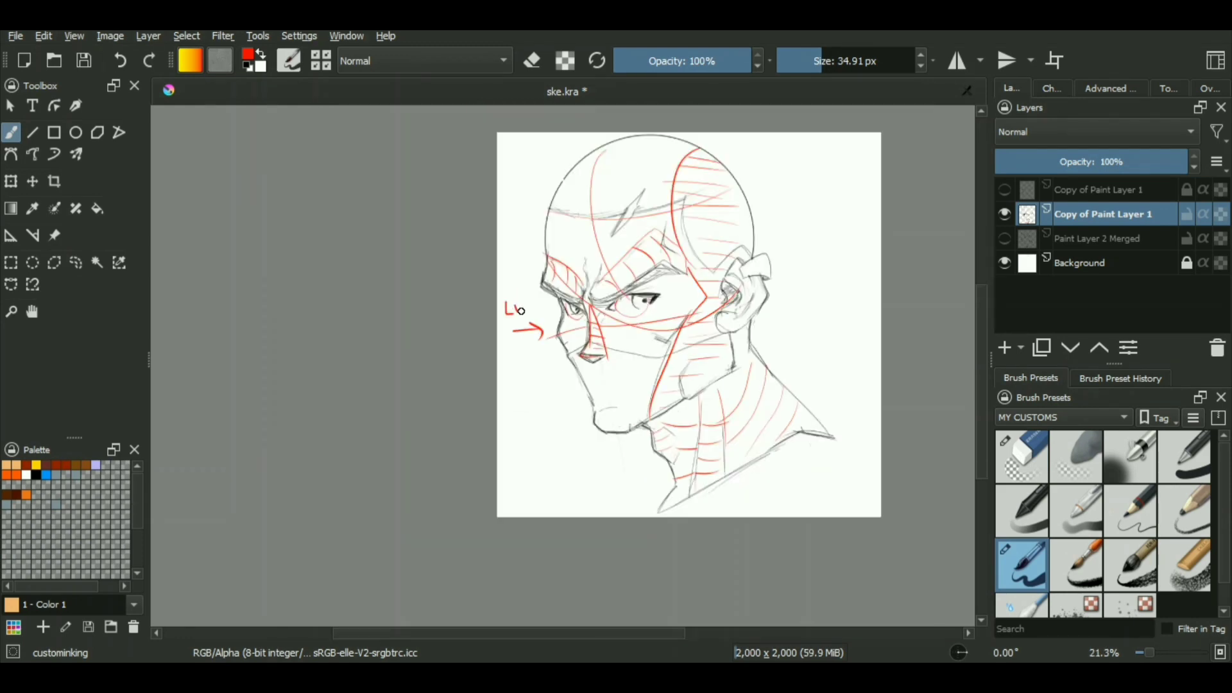
Step: Write the red label Light beside the face and draw a small sun with rays beneath its arrow
left_click_drag(531, 304, 547, 302)
left_click_drag(530, 343, 533, 347)
left_click_drag(528, 368, 529, 383)
left_click_drag(519, 361, 512, 369)
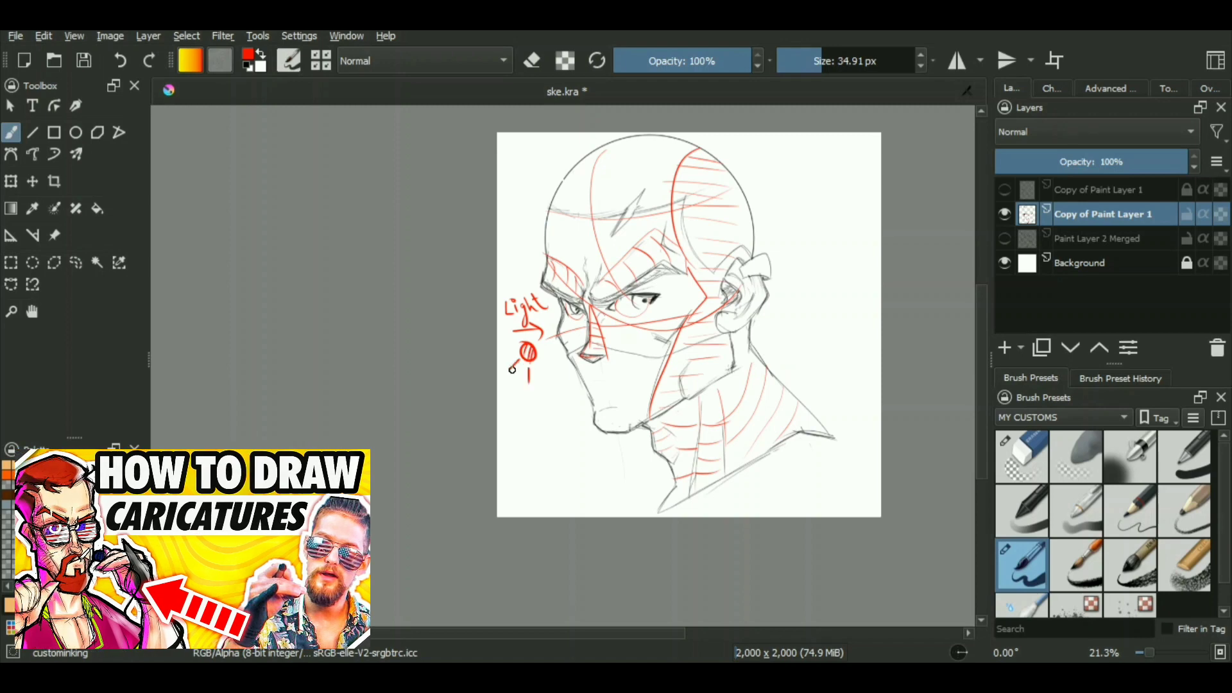
Step: Draw a red arrow to the jaw, label it Shadows, and sketch small shaded basic shapes under the label
left_click_drag(785, 325, 739, 340)
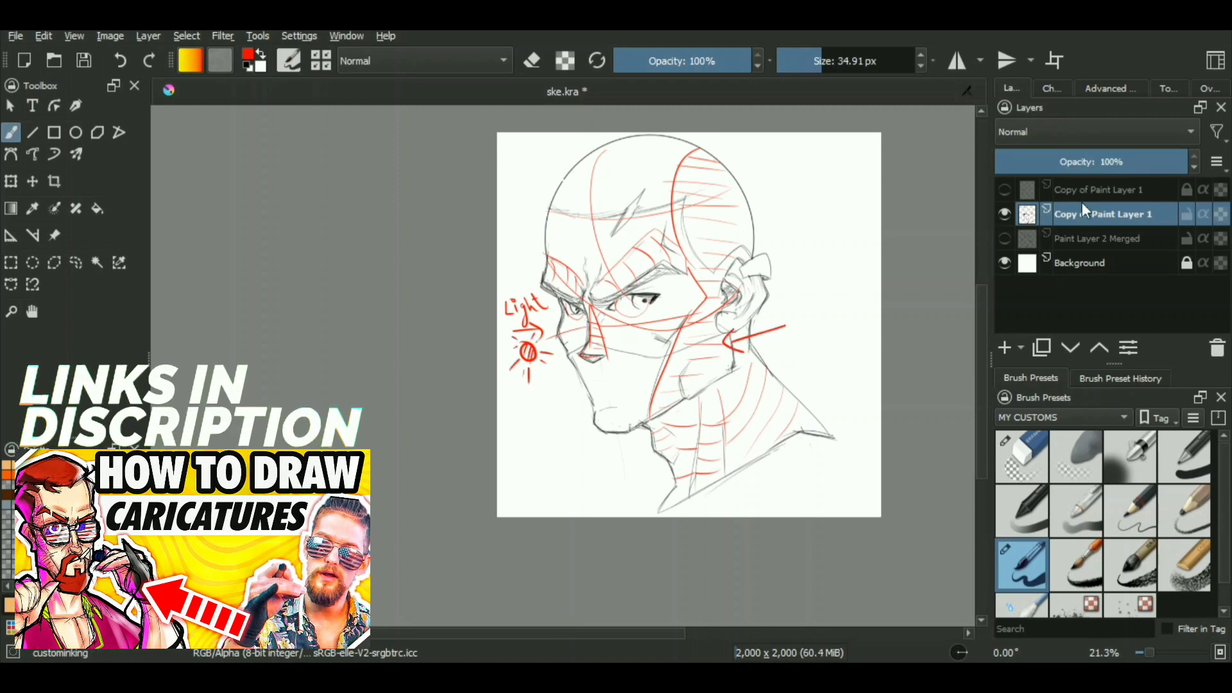
left_click_drag(780, 293, 771, 315)
left_click_drag(781, 294, 841, 349)
Step: Outline and hatch strips at the back of the head and along the jaw, trying and undoing an extra arrow stroke
left_click_drag(744, 190, 724, 247)
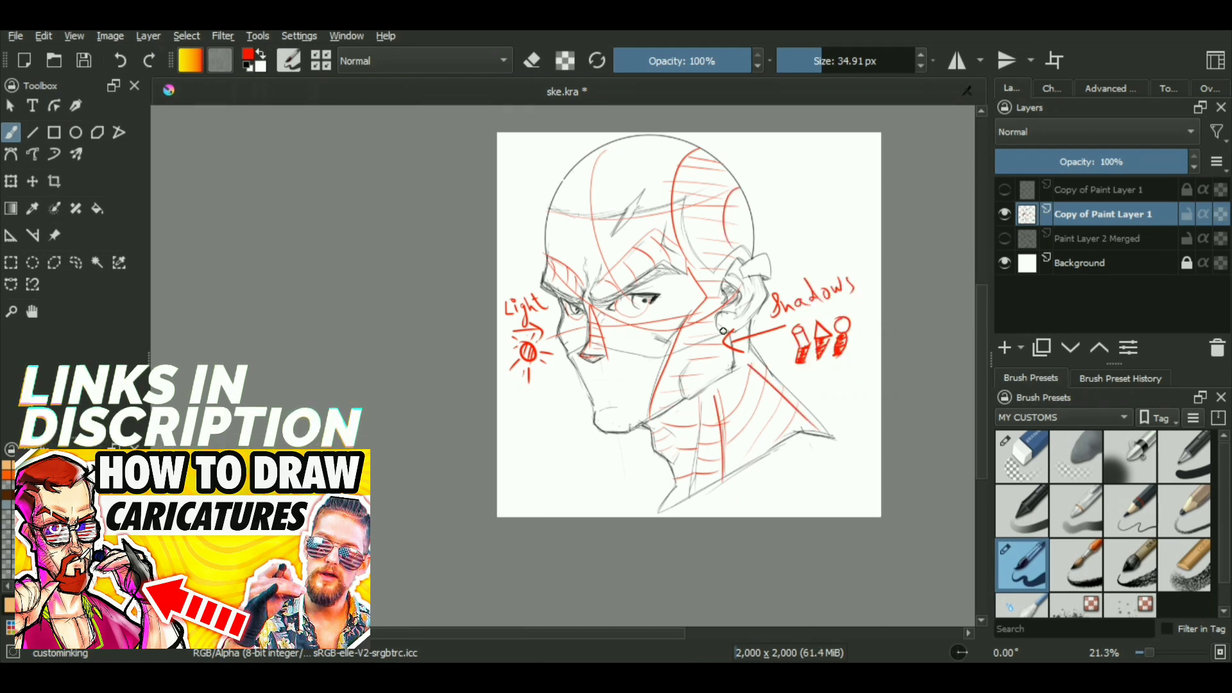
left_click_drag(727, 328, 674, 398)
left_click_drag(744, 206, 727, 225)
left_click_drag(747, 232, 735, 247)
left_click_drag(667, 408, 725, 362)
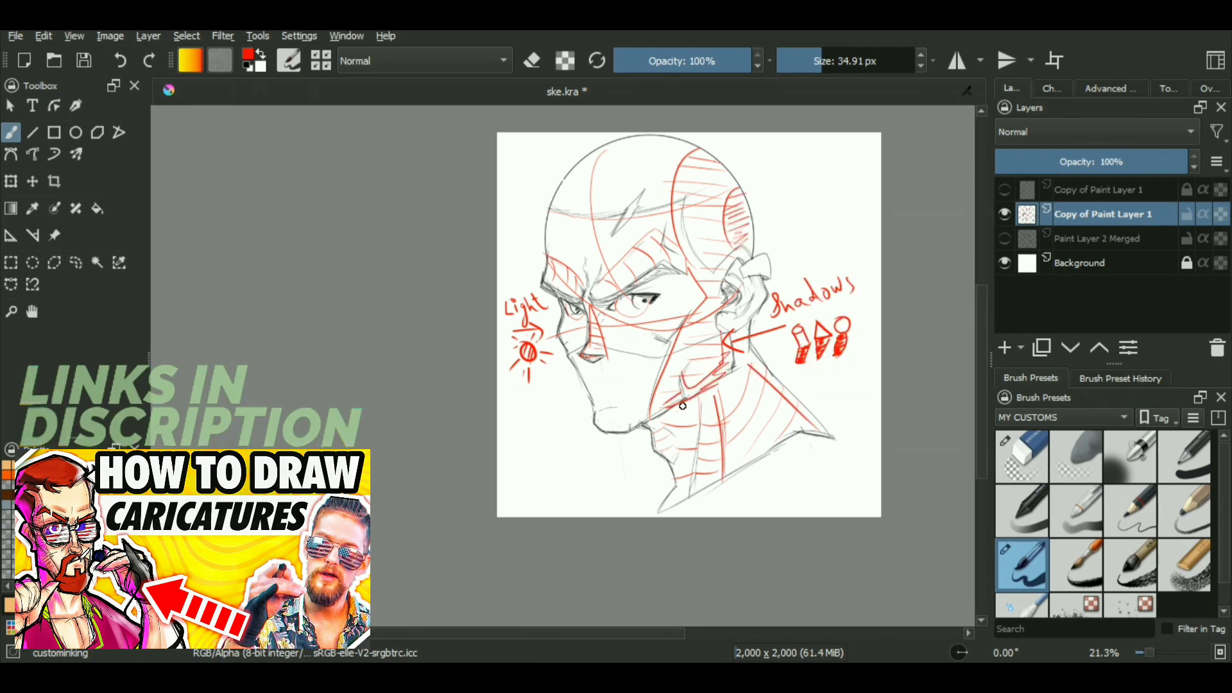
left_click_drag(781, 328, 741, 345)
key("ctrl+z")
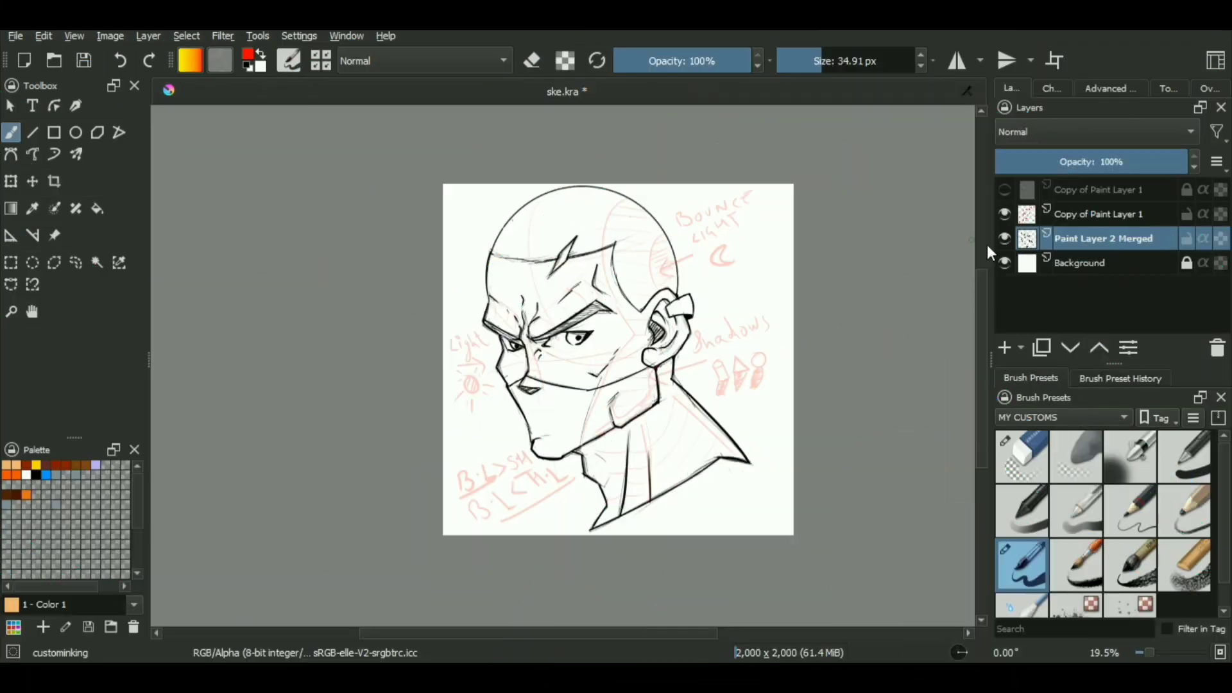
Step: Duplicate Paint Layer 2 Merged and move the copy beneath the original
left_click(1041, 347)
left_click(1069, 347)
Step: Pick the skin tone #ffb086 for the Fill tool and hide the red-annotated sketch layer
left_click(248, 54)
left_click(500, 271)
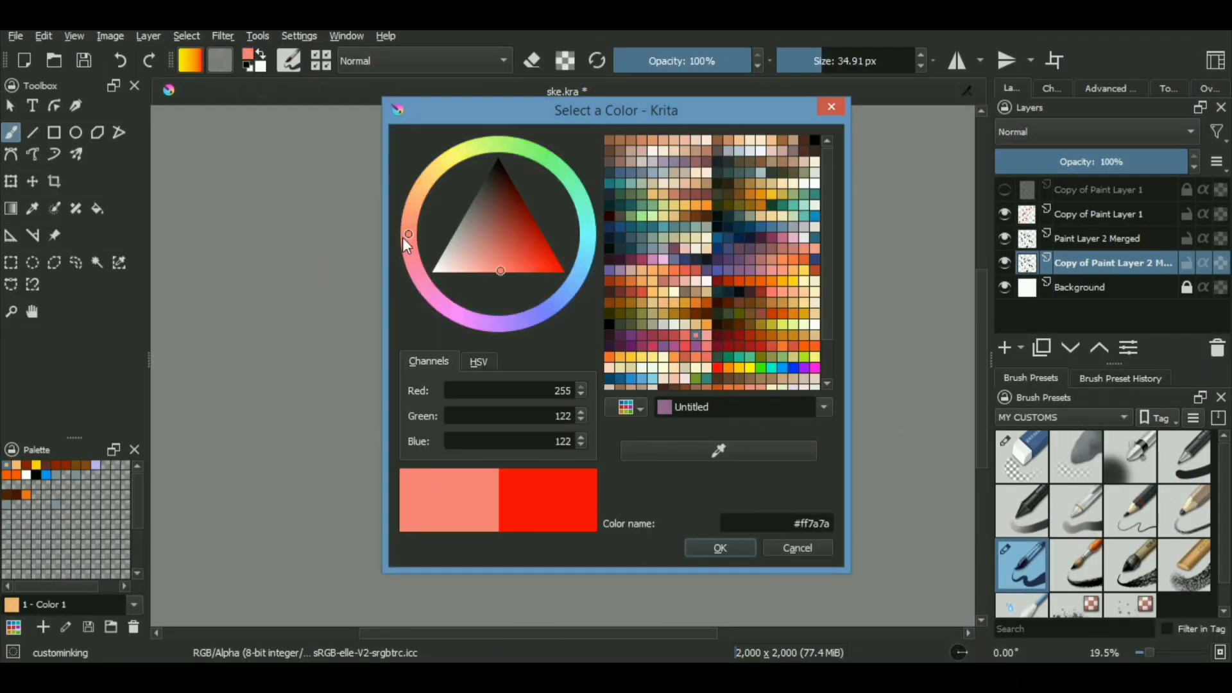
left_click_drag(404, 239, 413, 205)
left_click(488, 279)
left_click(494, 271)
left_click(413, 203)
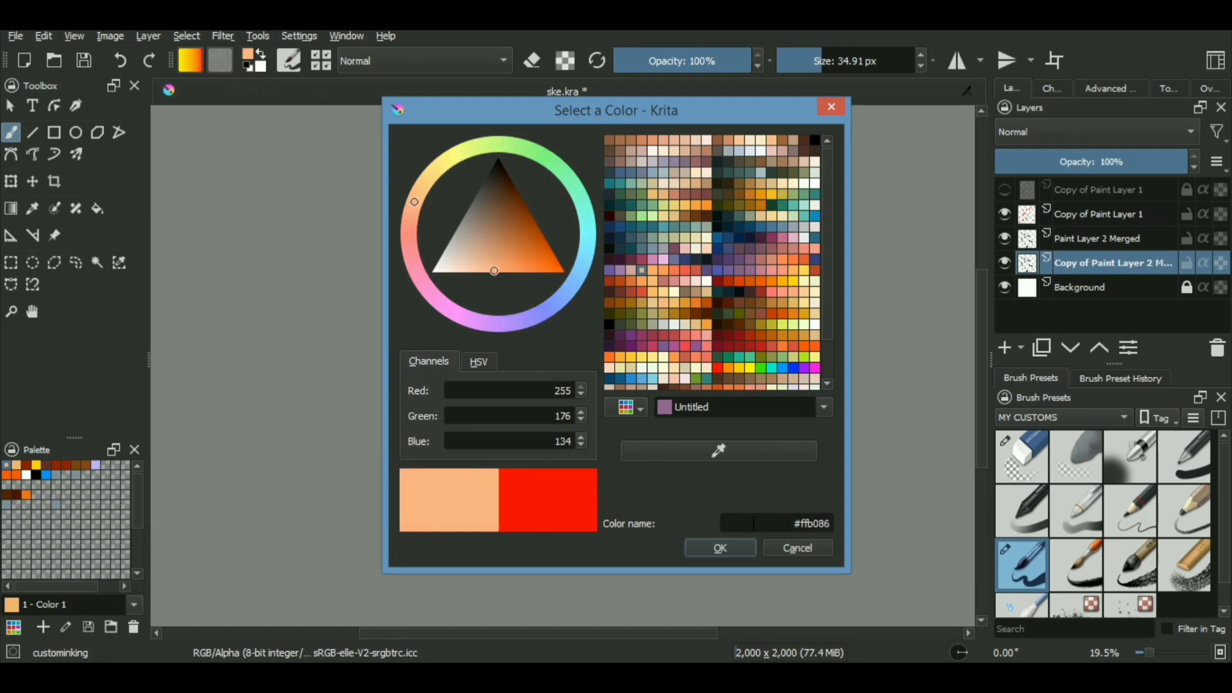
left_click(719, 547)
left_click(98, 212)
left_click(1004, 214)
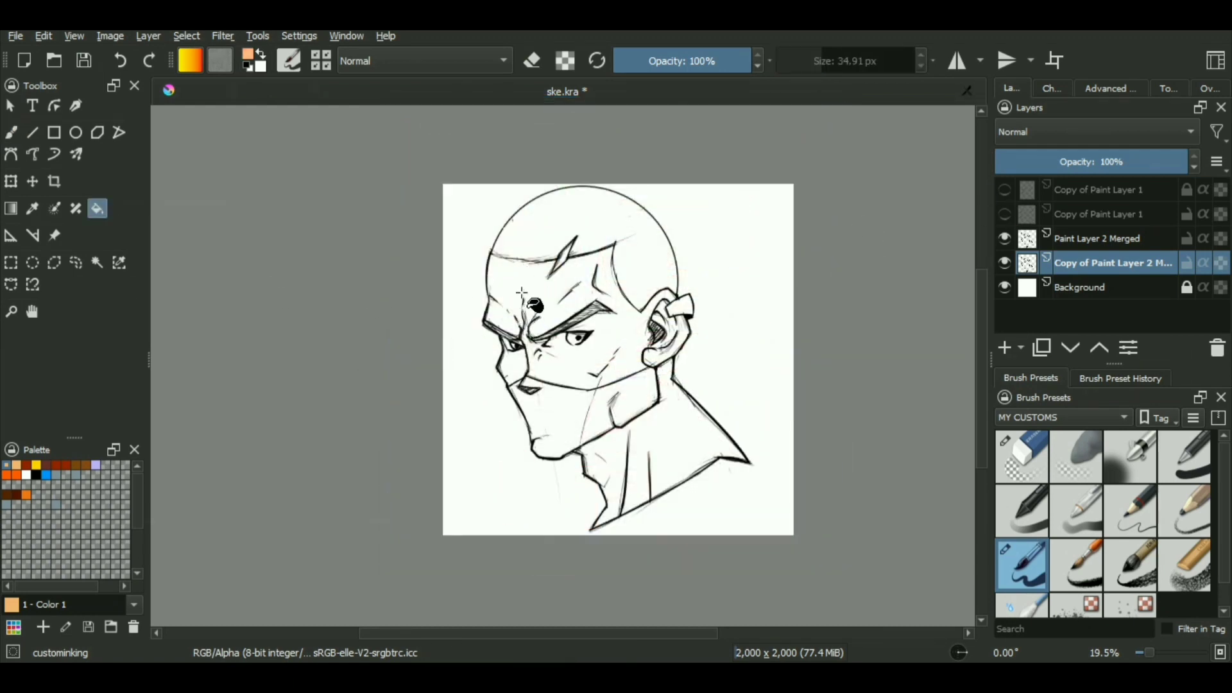
Step: Fill the face area on the copied layer with the skin tone, hiding and showing the line art layer to check the fill
left_click(528, 292)
left_click(1005, 238)
scroll(579, 399, "up", 3)
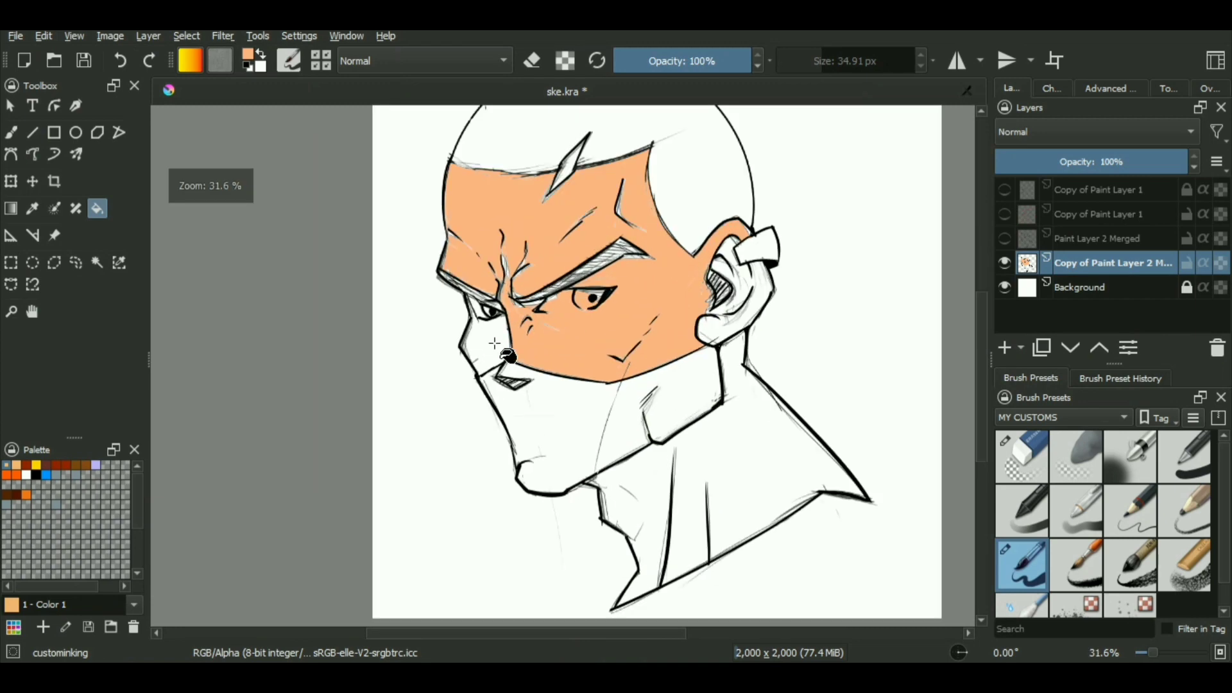
left_click(1005, 238)
scroll(516, 337, "down", 3)
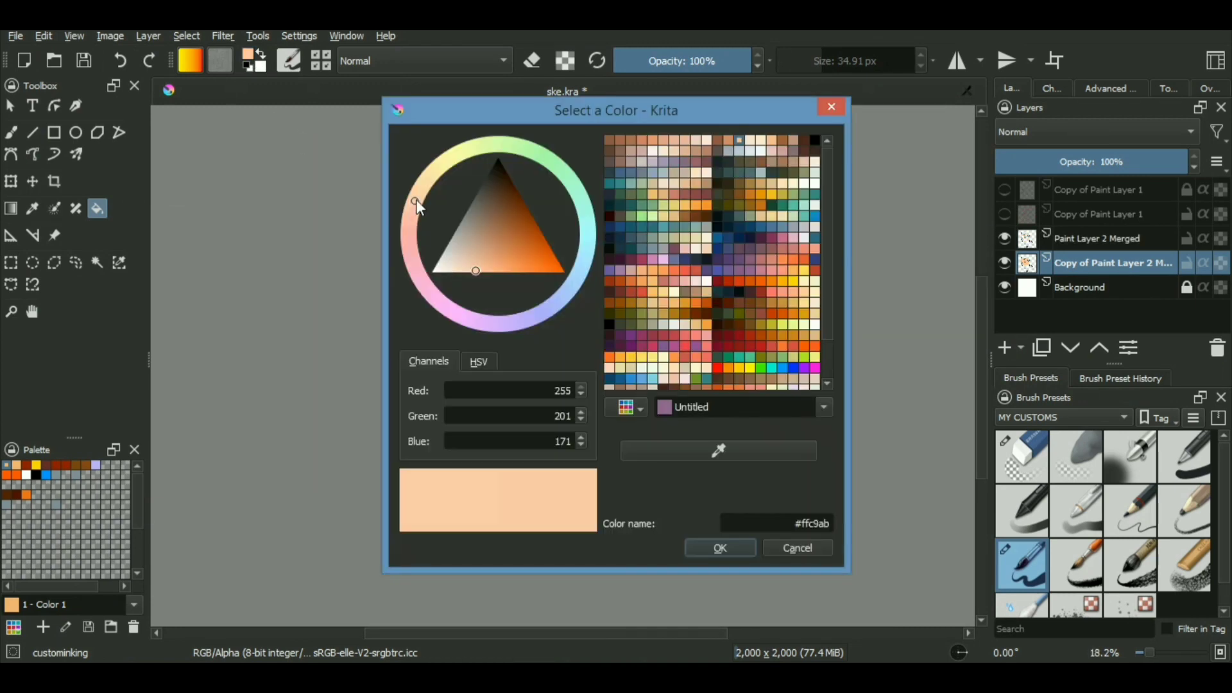
Step: Fill the face light peach, the hair grey, and the mask and collar purple on the copied layer
scroll(678, 277, "down", 2)
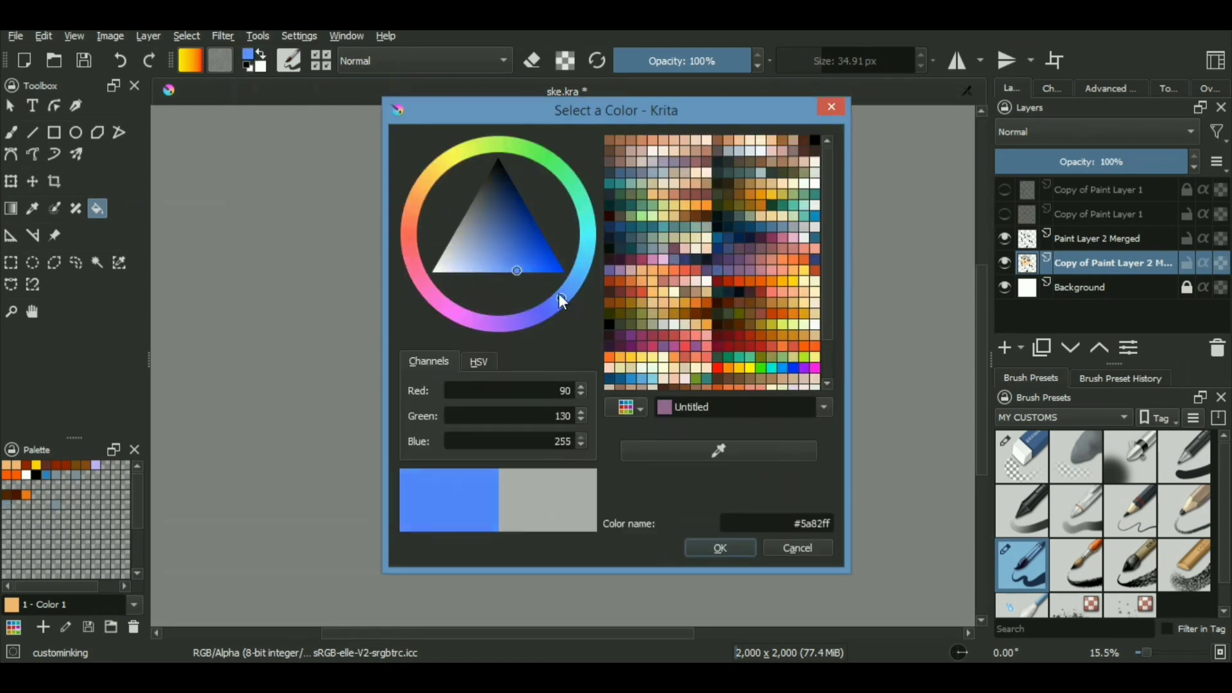
mouse_move(558, 294)
left_mouse_down()
mouse_move(524, 212)
mouse_move(479, 324)
left_mouse_up()
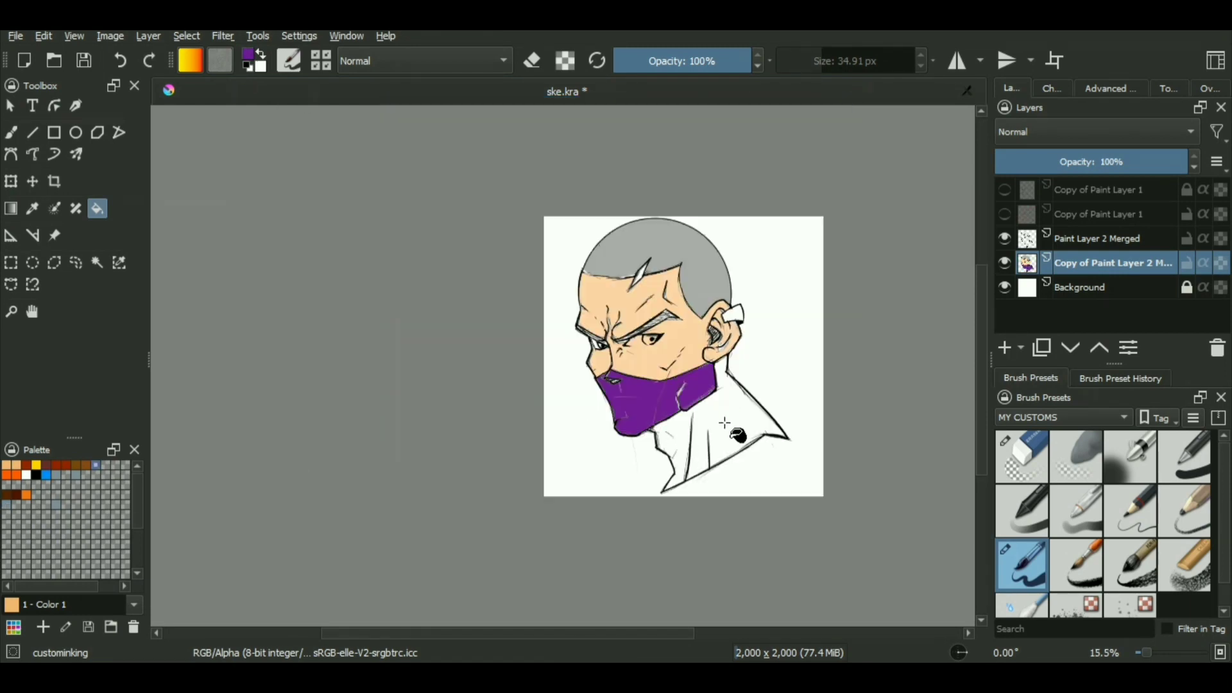
scroll(594, 392, "up", 2)
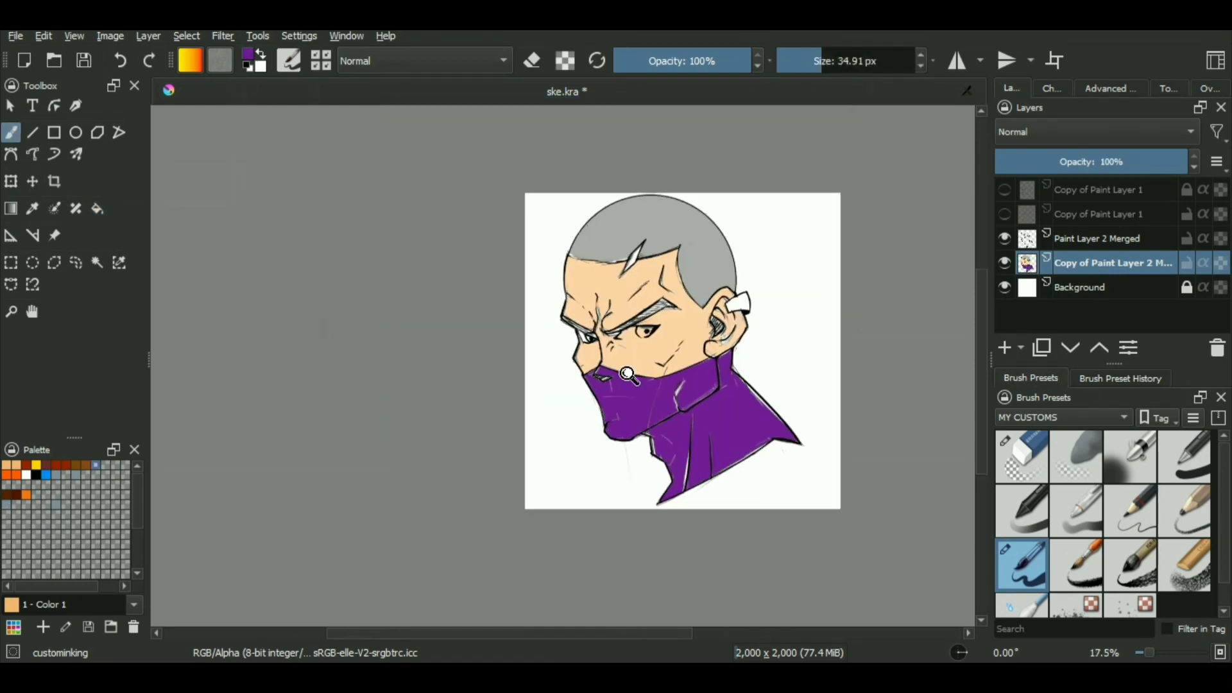
left_click_drag(594, 392, 610, 422)
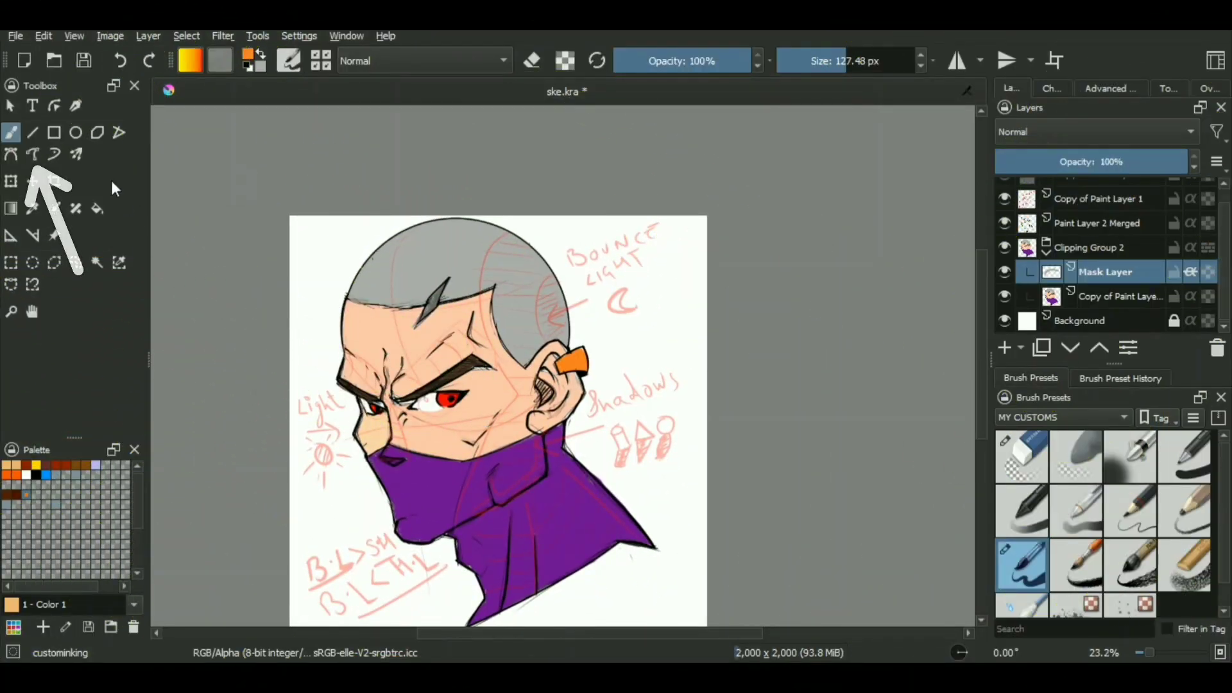
Step: Set the Freehand Path tool to Foreground Color fill, Brush outline and Raw precision
left_click(36, 154)
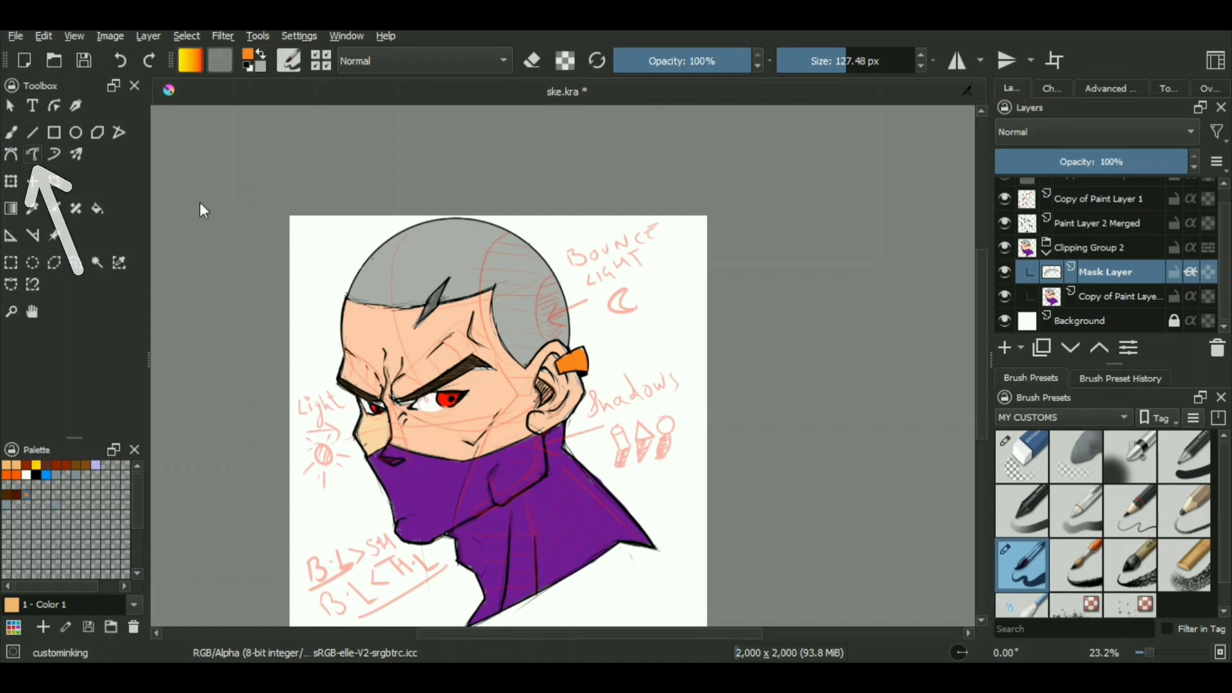
left_click(1170, 90)
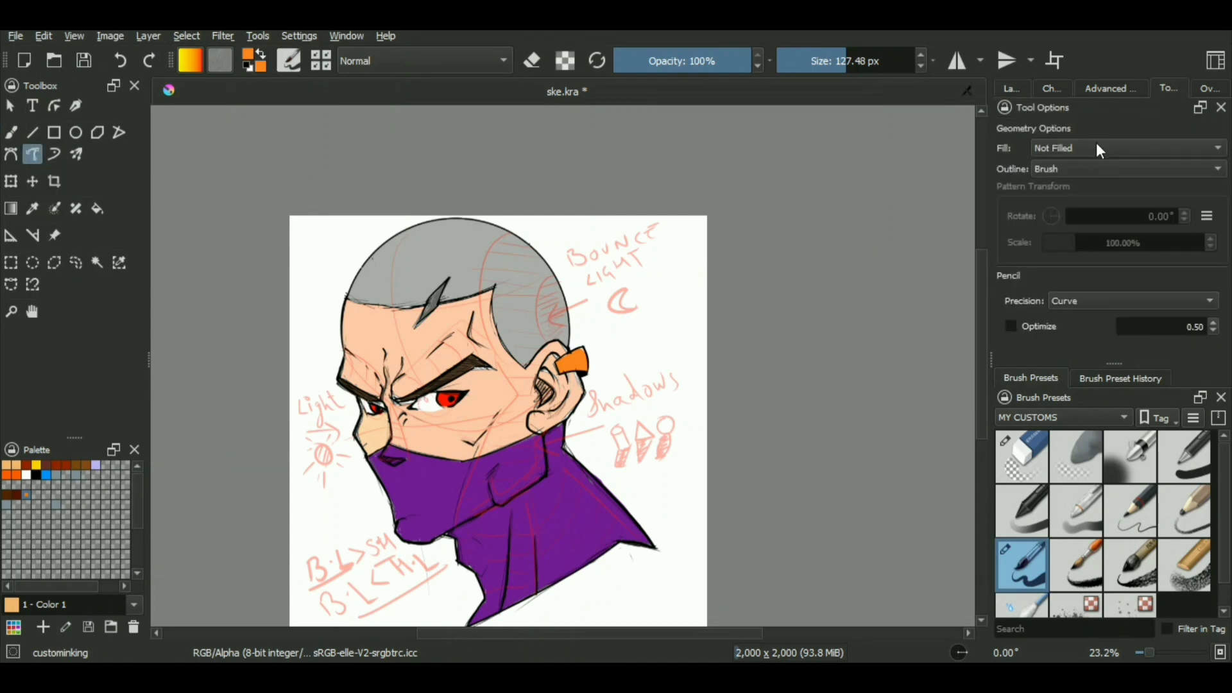
left_click(1096, 147)
left_click(1078, 168)
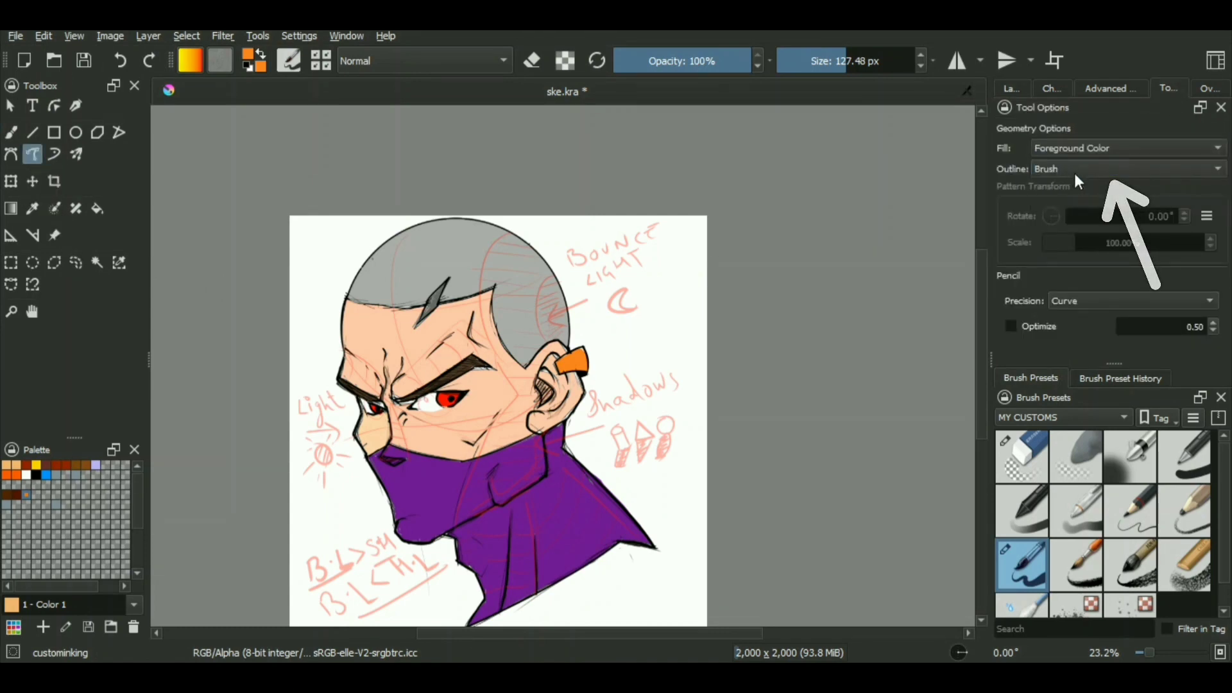
left_click(1066, 302)
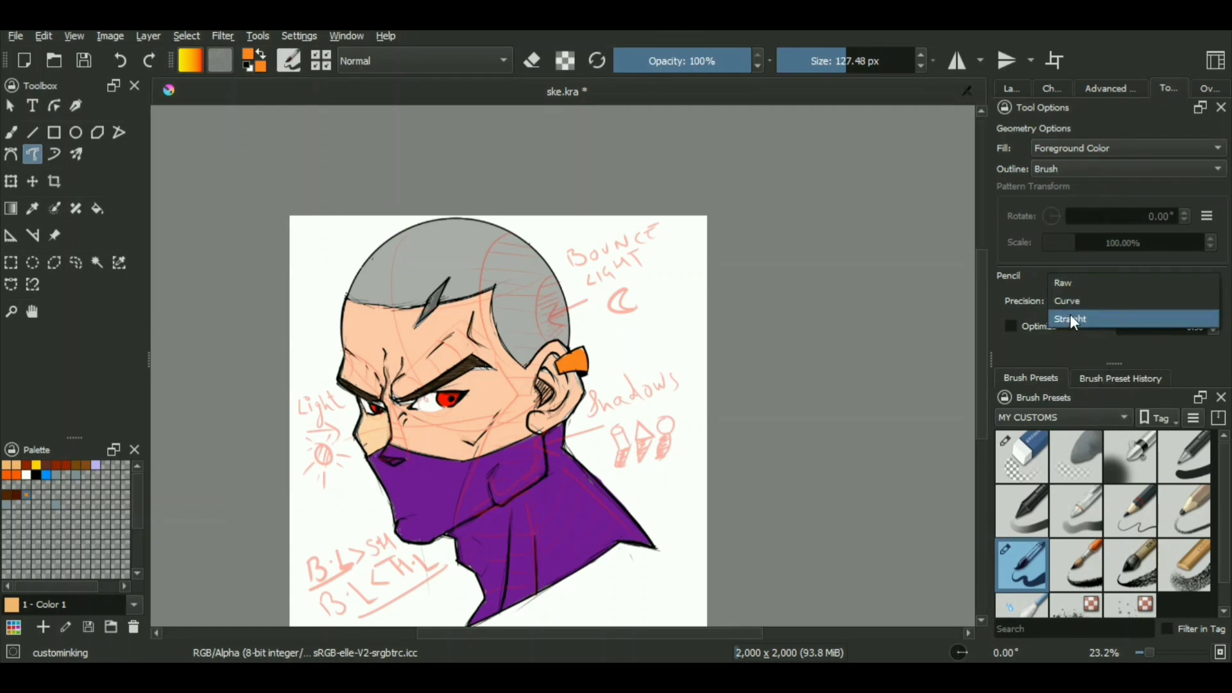
left_click(1077, 283)
Step: On Mask Layer in Multiply mode, fill grey shadow shapes over the back of the head, the ear side, the jaw and the collar
scroll(599, 257, "up", 2)
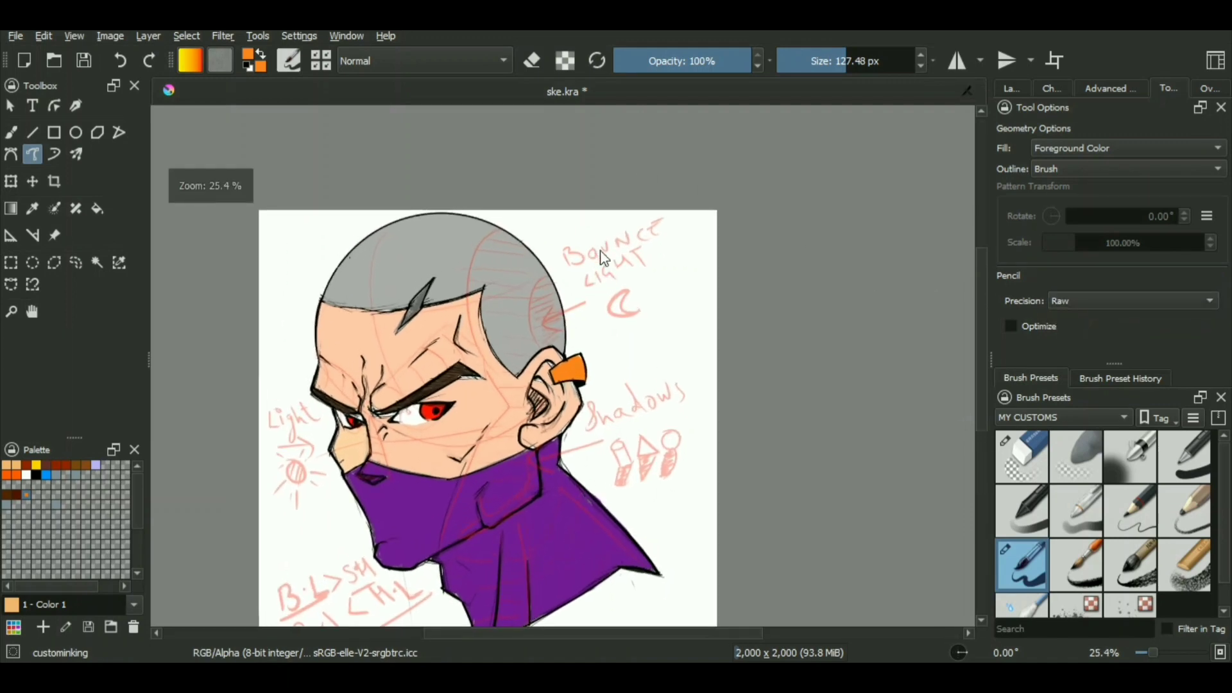
left_click(1011, 88)
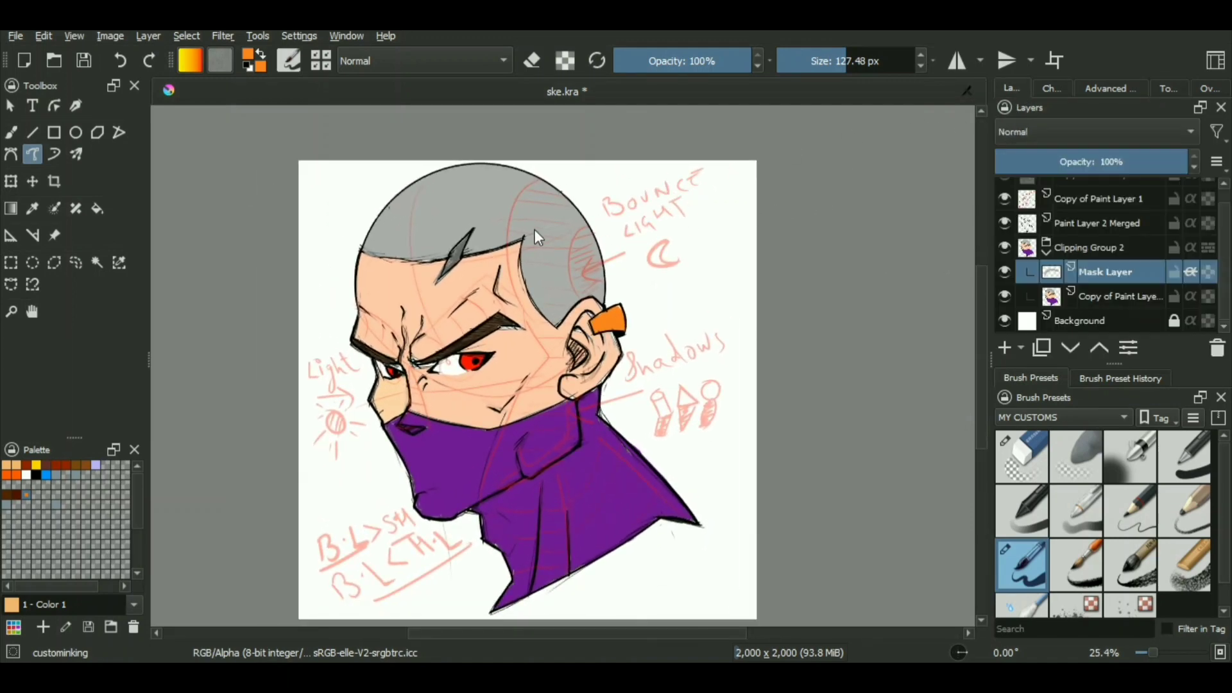
left_click_drag(544, 218, 563, 263)
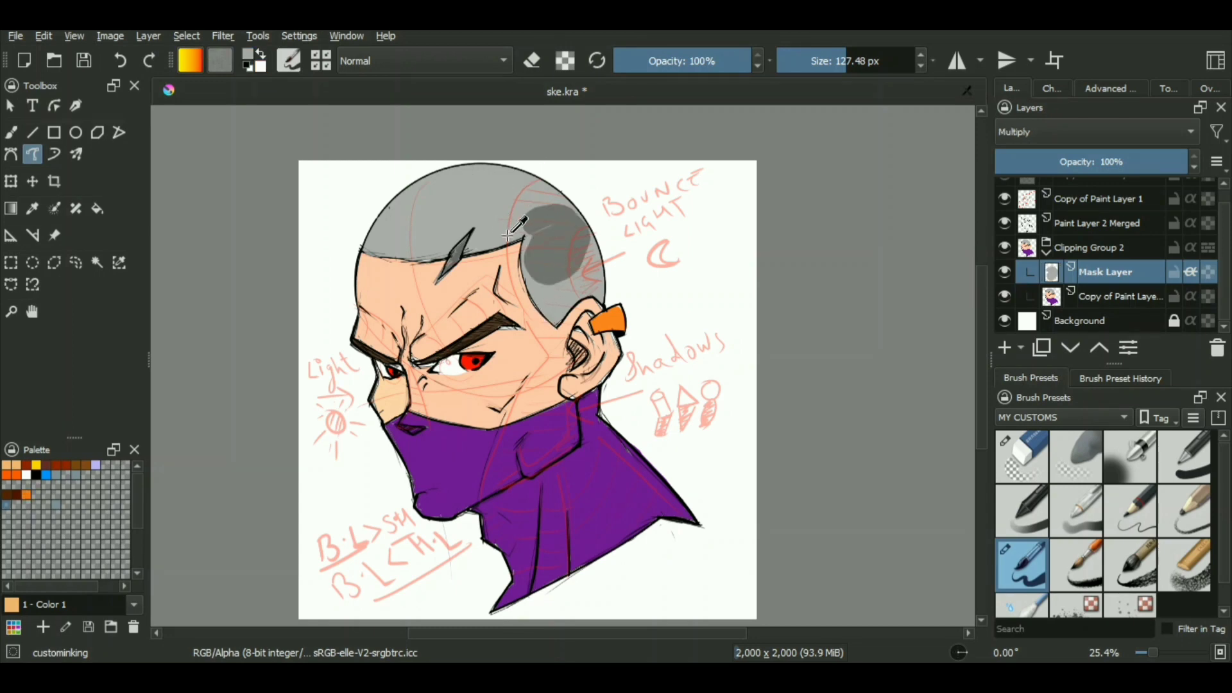
key("ctrl+z")
mouse_move(544, 210)
left_mouse_down()
mouse_move(523, 210)
mouse_move(567, 311)
mouse_move(605, 335)
mouse_move(582, 387)
mouse_move(594, 373)
left_mouse_up()
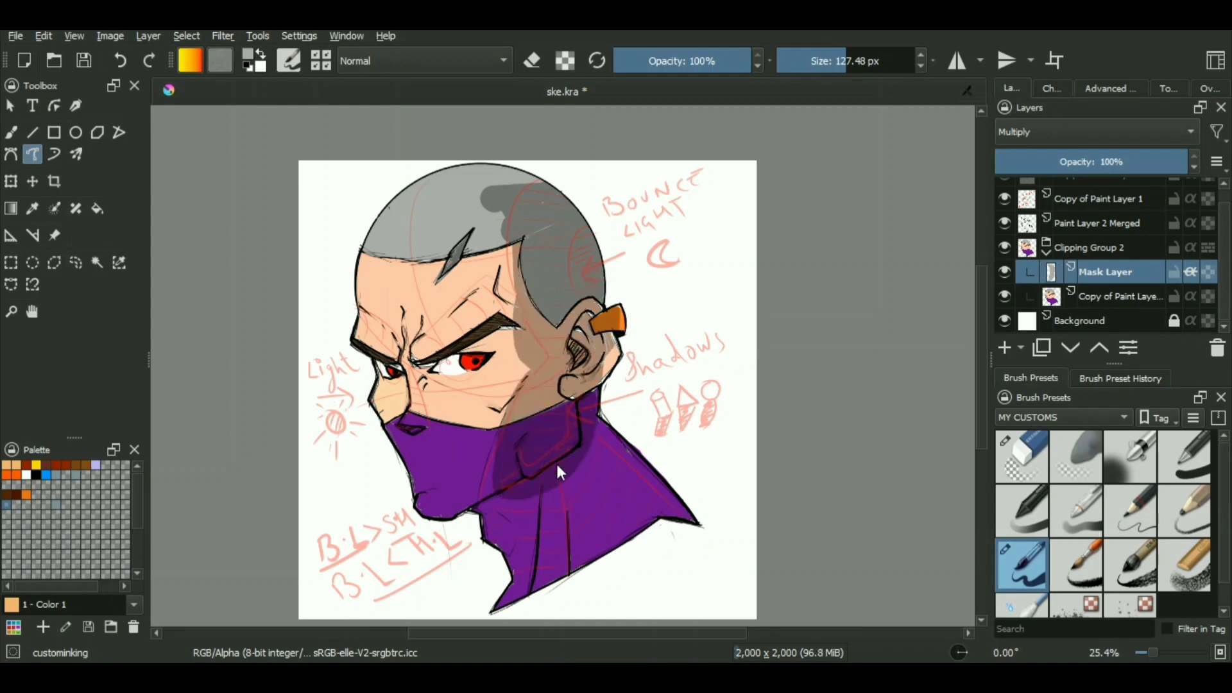
left_click_drag(558, 469, 581, 600)
left_click_drag(672, 463, 551, 597)
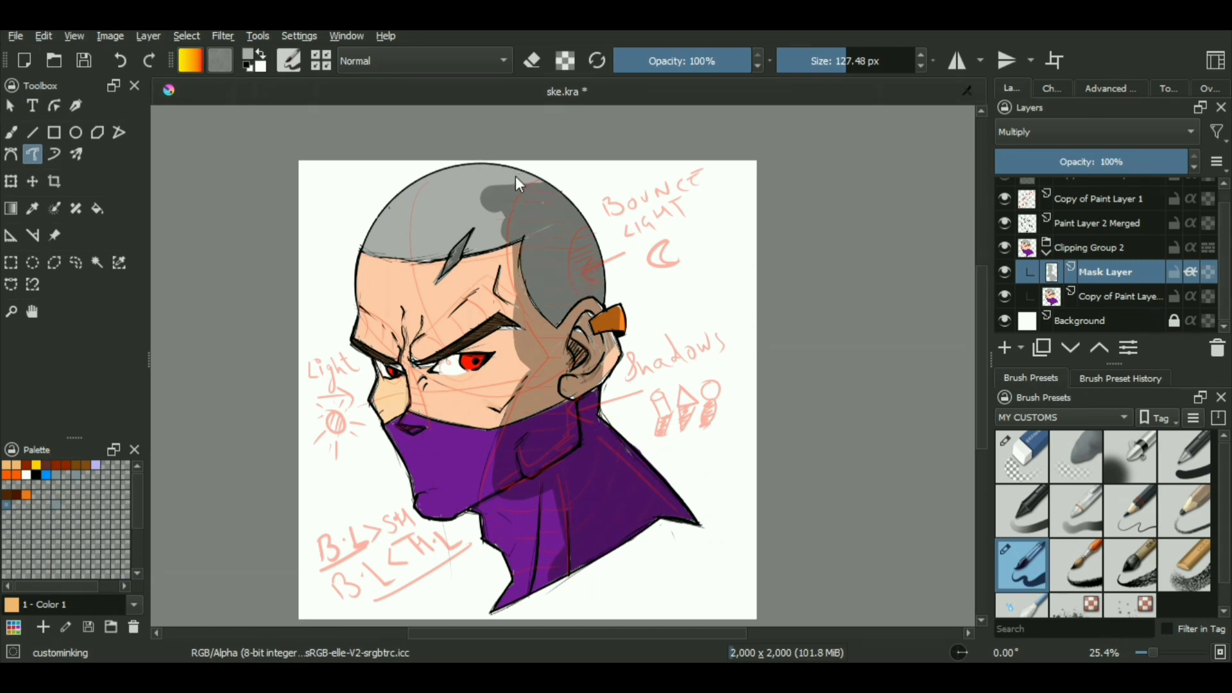
Step: Turn on eraser mode and cut the head shadow's front edge back to a cleaner shape
key("e")
left_click_drag(522, 163, 531, 316)
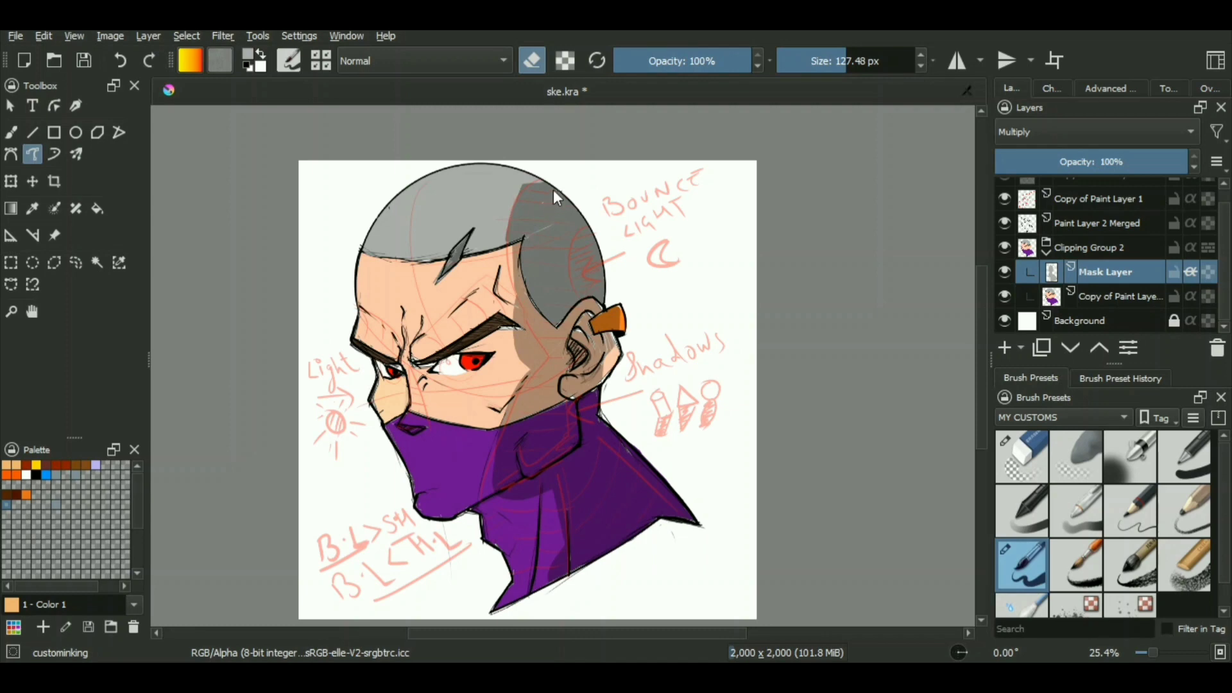
mouse_move(553, 190)
left_mouse_down()
mouse_move(488, 272)
mouse_move(529, 311)
left_mouse_up()
scroll(544, 298, "down", 2)
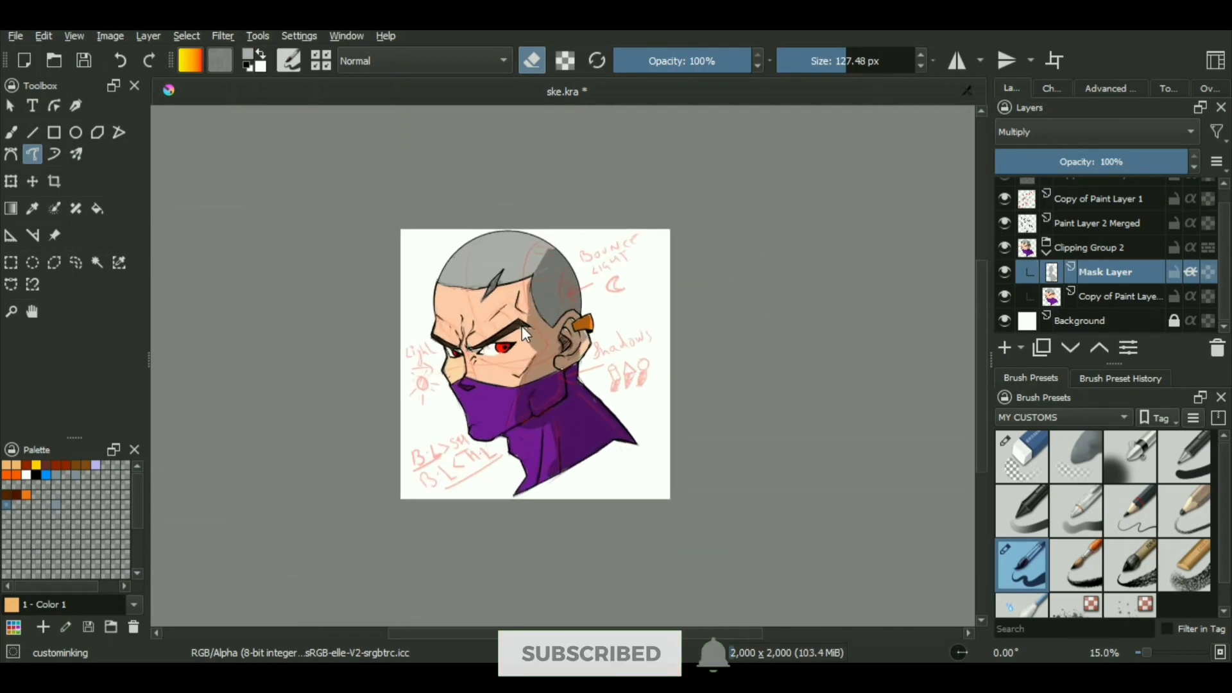
scroll(505, 393, "up", 1)
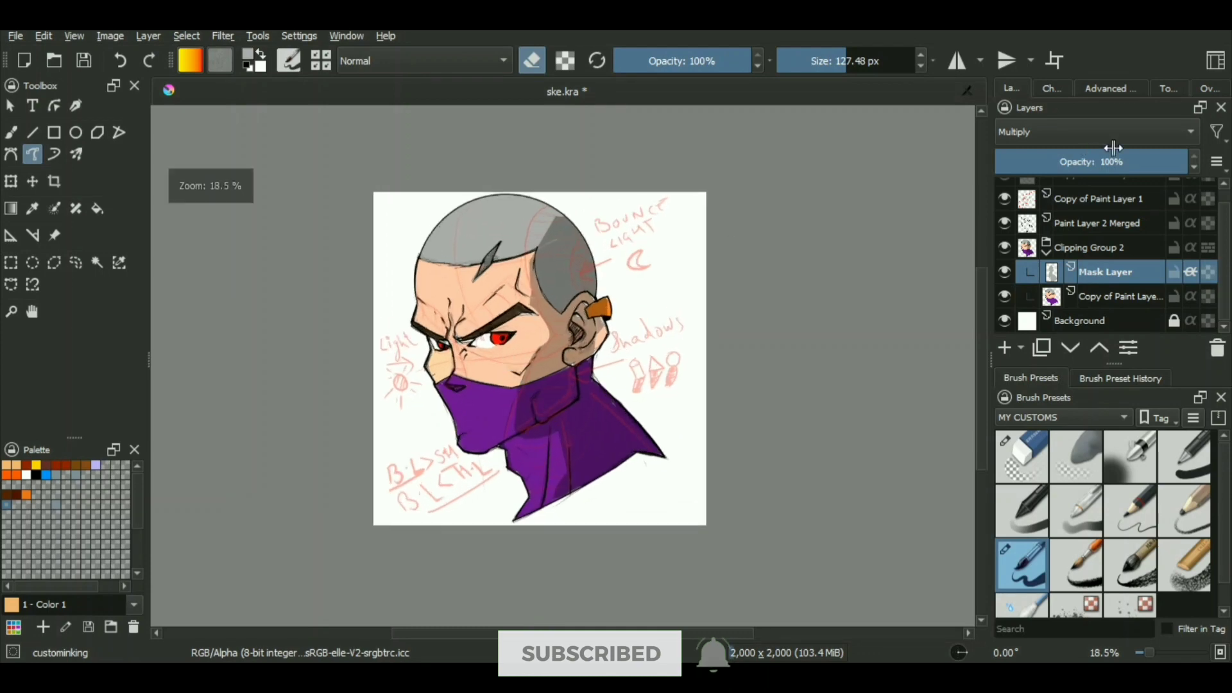
Step: Reduce the brush size to 19.25 px and erase a shape from the shadow below the jawline
left_click(1166, 88)
left_click(1010, 88)
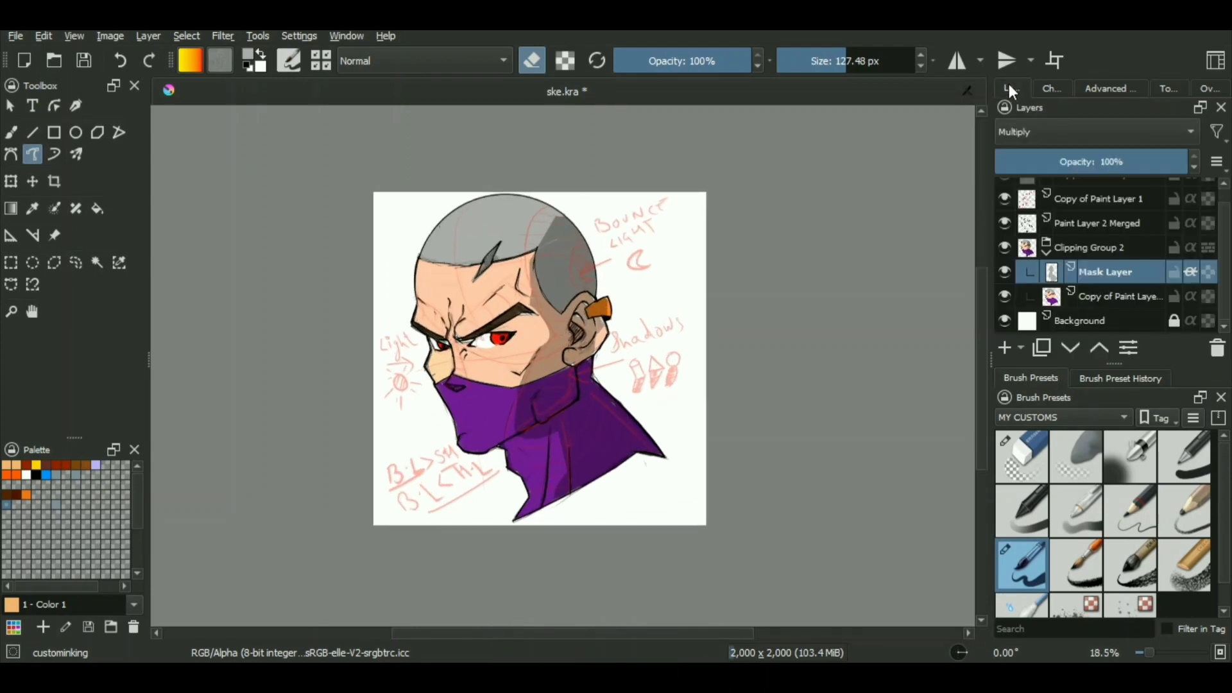
scroll(611, 398, "up", 1)
left_click_drag(842, 60, 816, 61)
left_click_drag(476, 449, 513, 435)
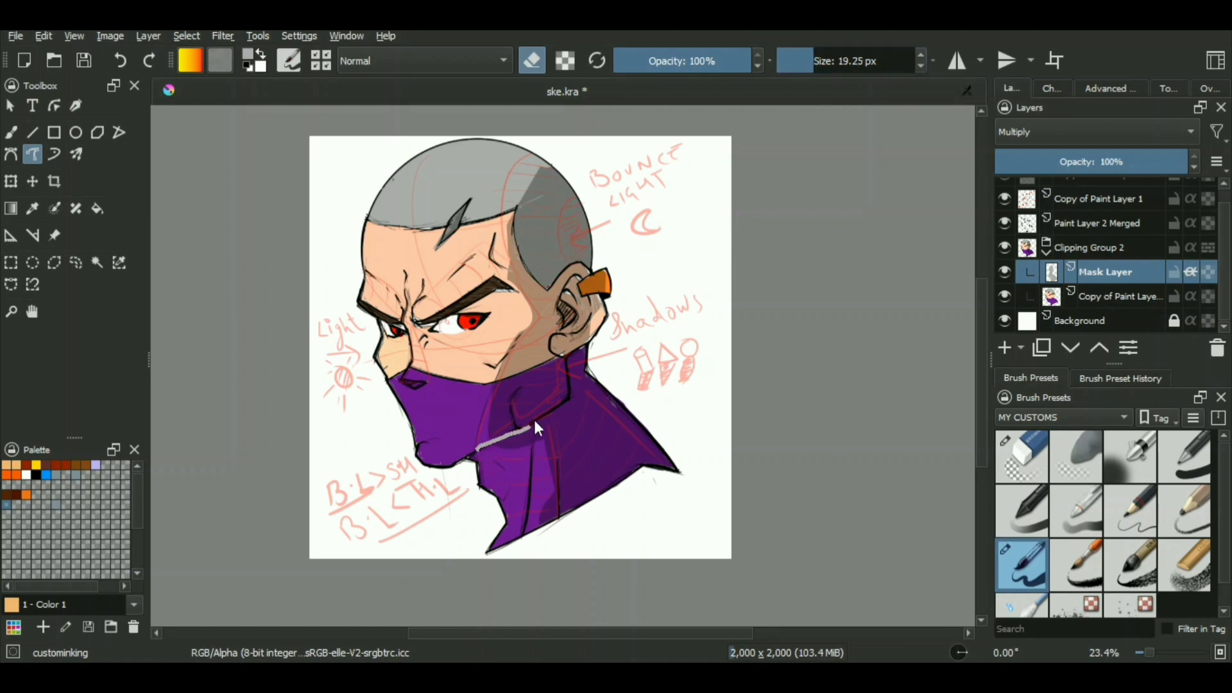
left_click_drag(537, 497, 534, 491)
scroll(508, 458, "down", 2)
scroll(507, 465, "up", 1)
scroll(492, 478, "up", 1)
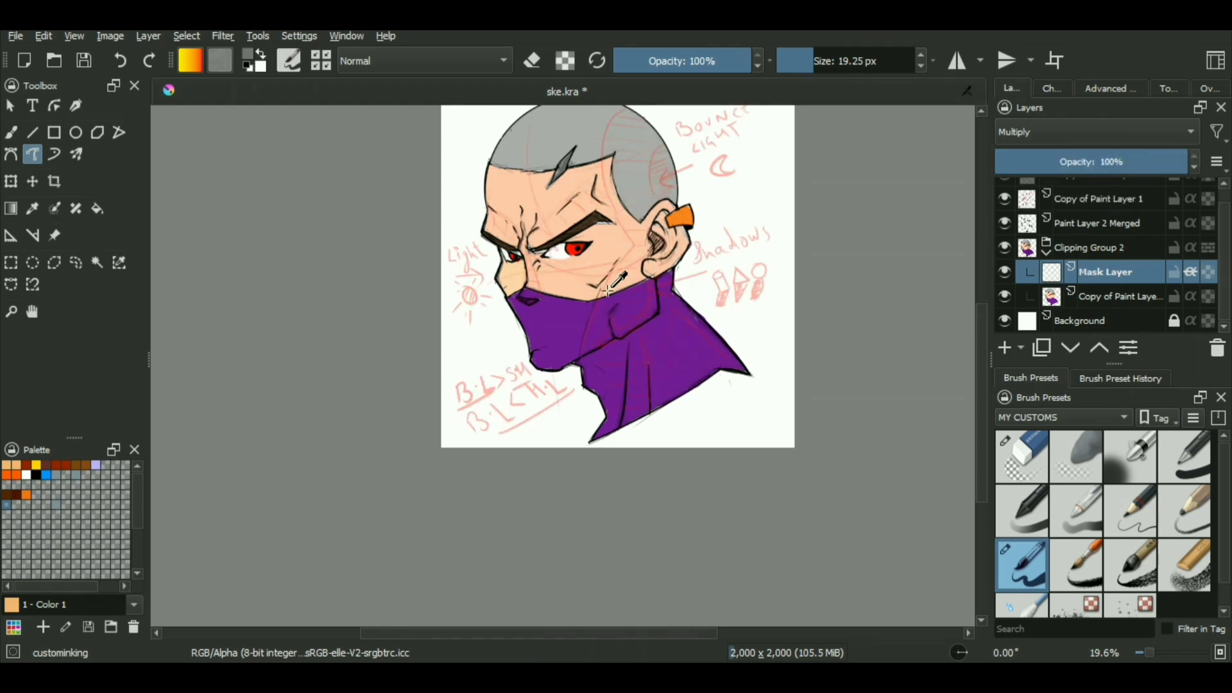
Step: Sample the mask's purple, try a Multiply shadow shape on the side of the mask, and undo it
left_click(606, 334, "ctrl")
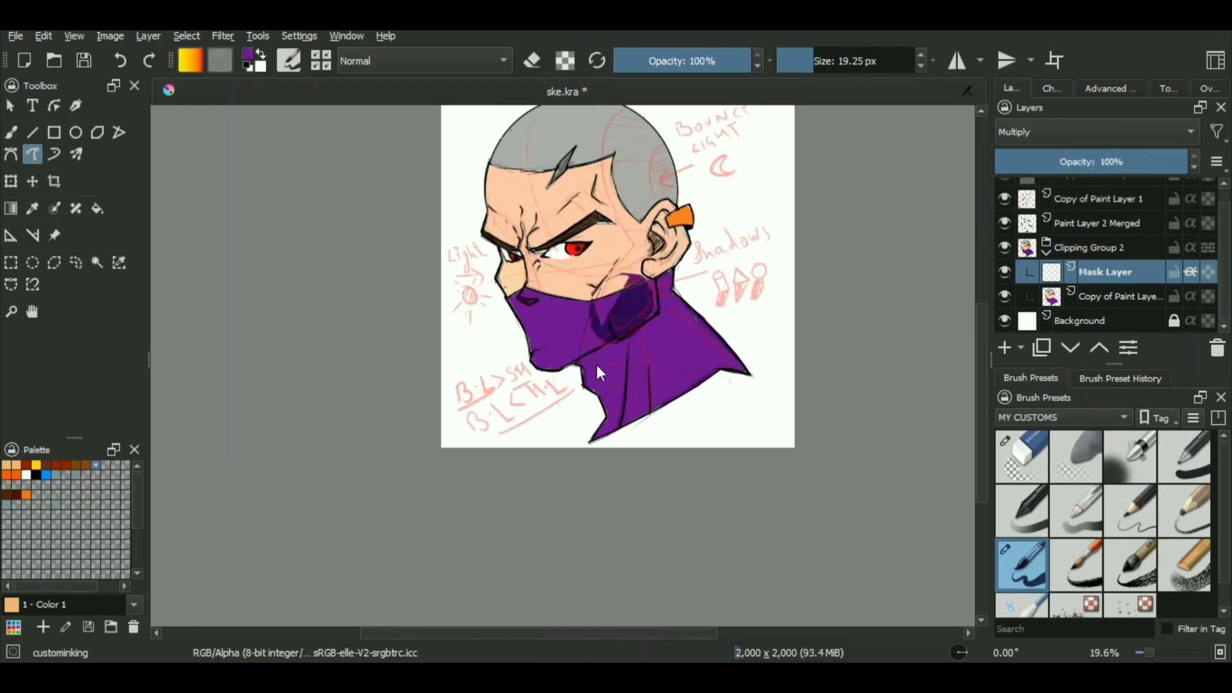
key("ctrl+z")
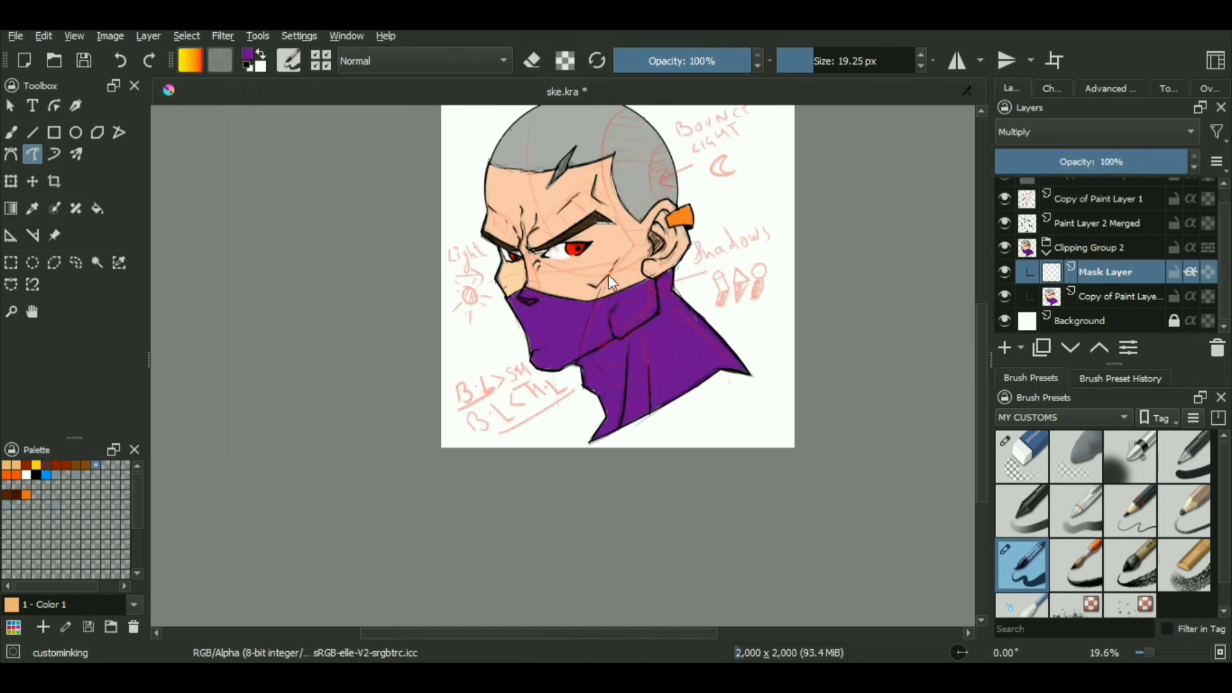
left_click(1005, 250)
left_click(1005, 250)
Step: Hide the red-annotated sketch layer and shade the back of the hair dark grey and the mask and collar edges magenta in Normal mode
left_click(1005, 199)
left_click_drag(617, 282, 603, 322)
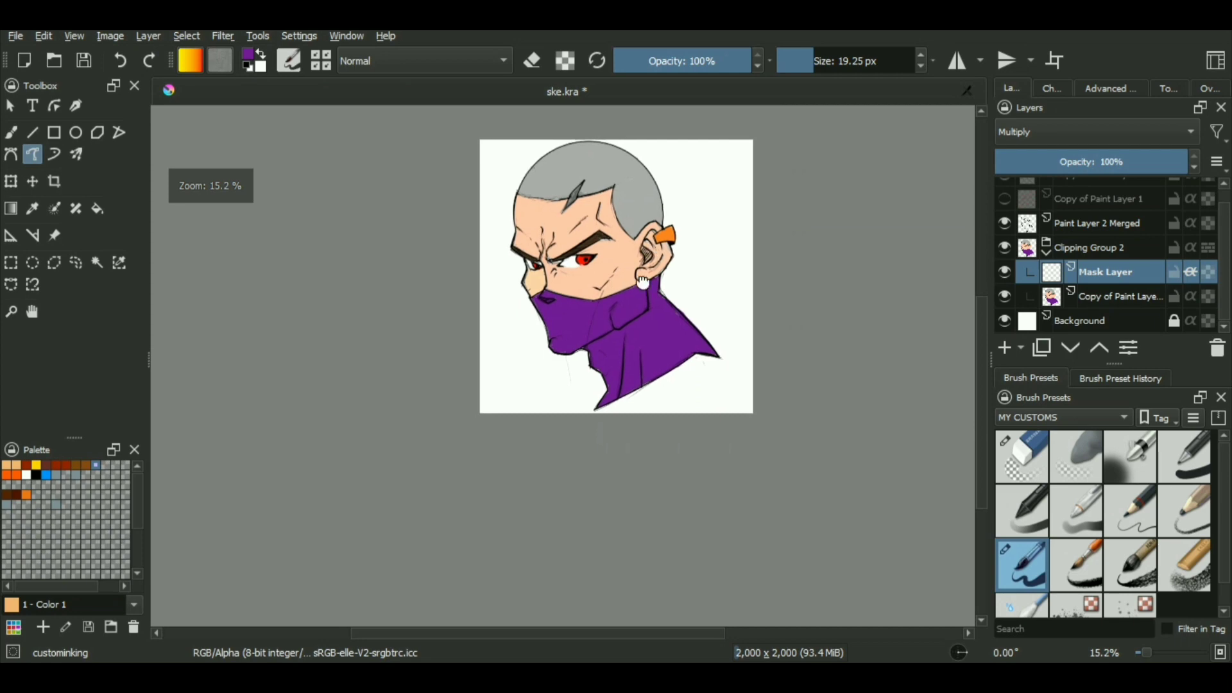
mouse_move(581, 323)
left_mouse_down()
mouse_move(544, 402)
mouse_move(598, 302)
mouse_move(572, 358)
mouse_move(567, 331)
left_mouse_up()
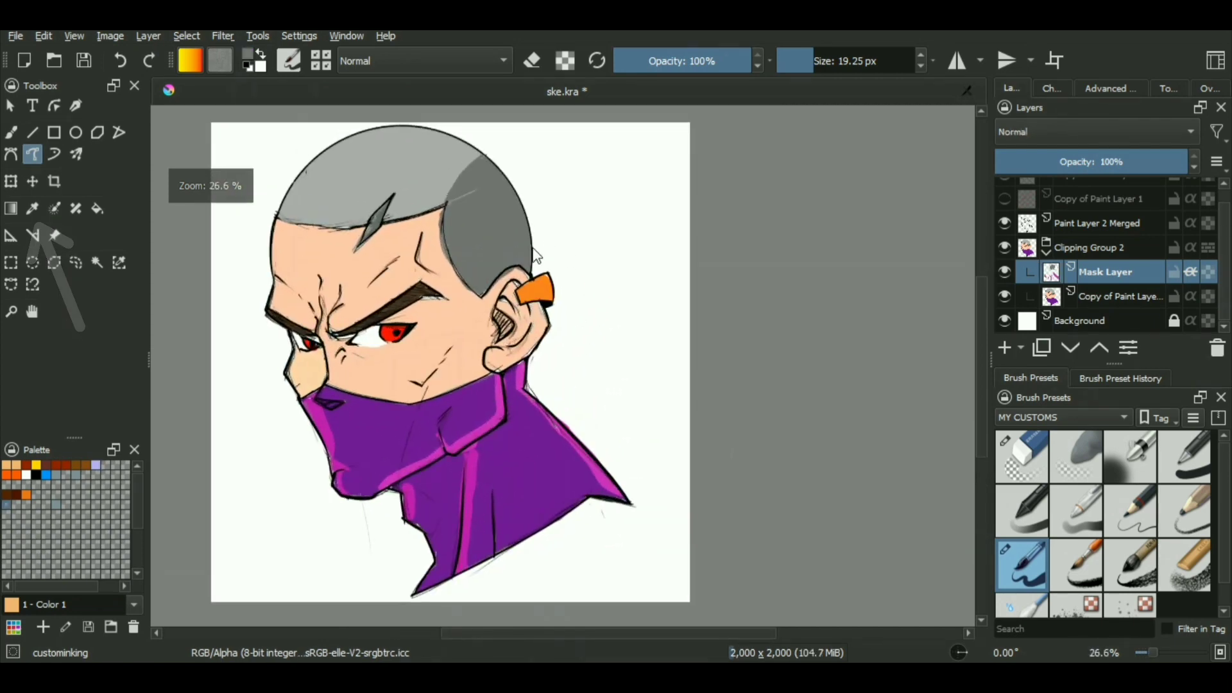
Step: Set the foreground colour to the salmon skin-shadow tone #ff817f, starting from the sampled skin colour
left_click(249, 57)
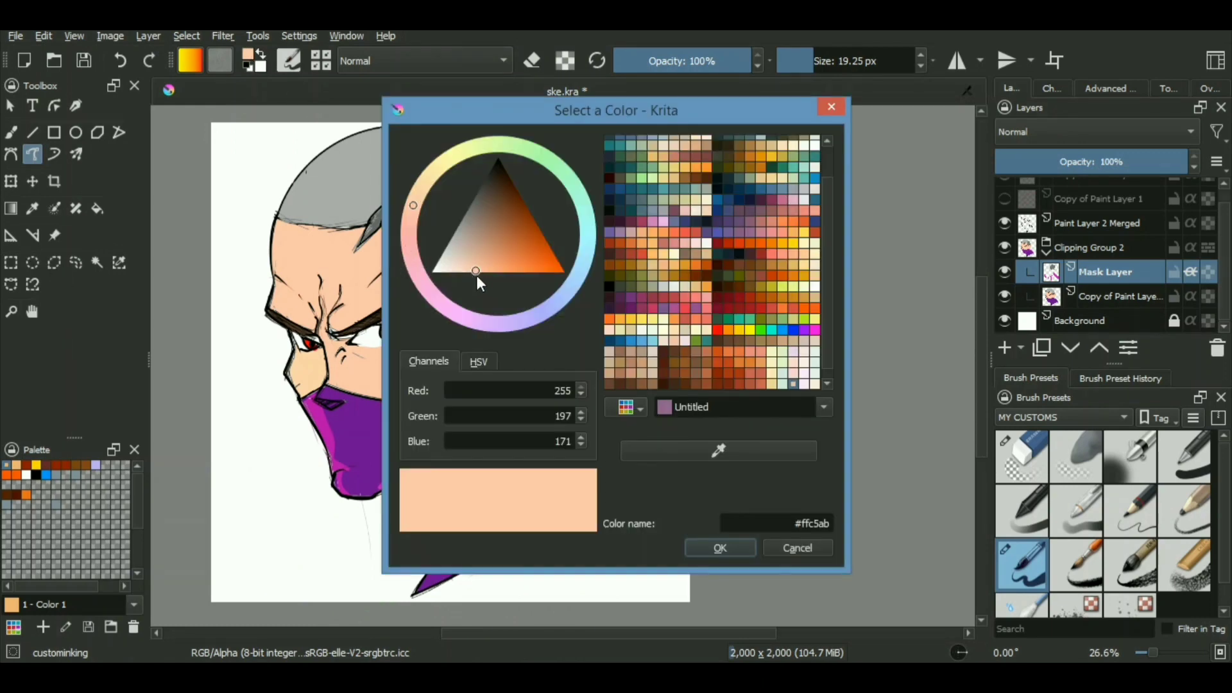
left_click_drag(486, 271, 493, 273)
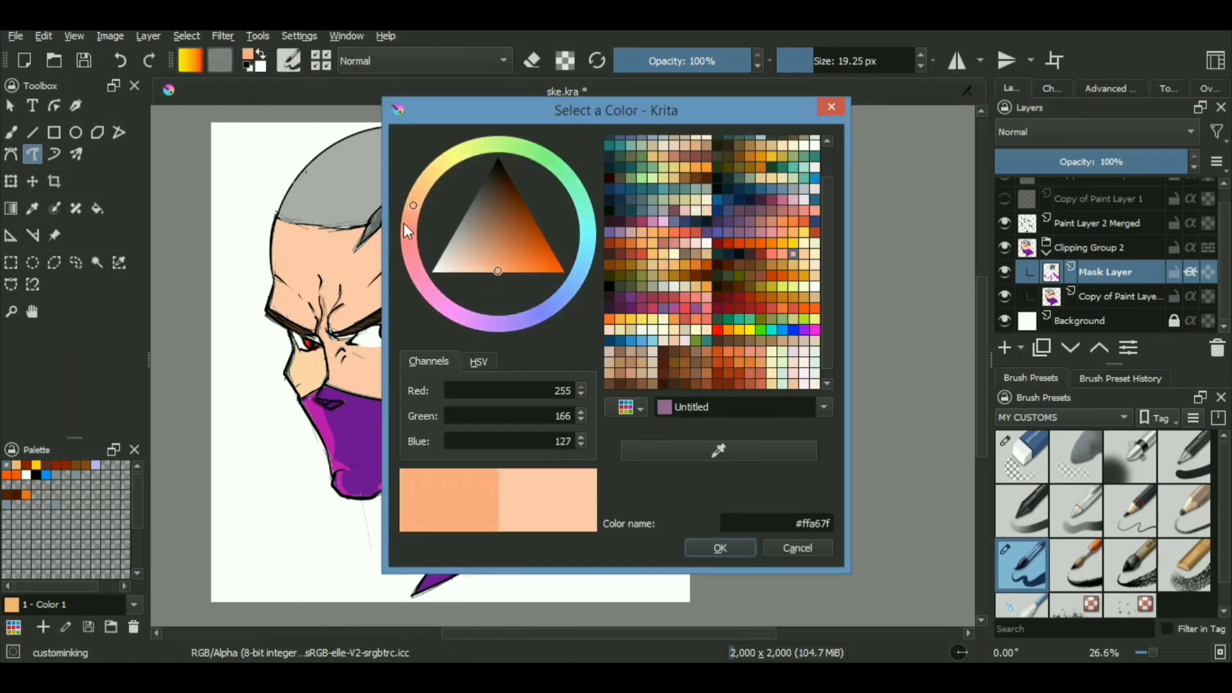
left_click_drag(407, 214, 421, 233)
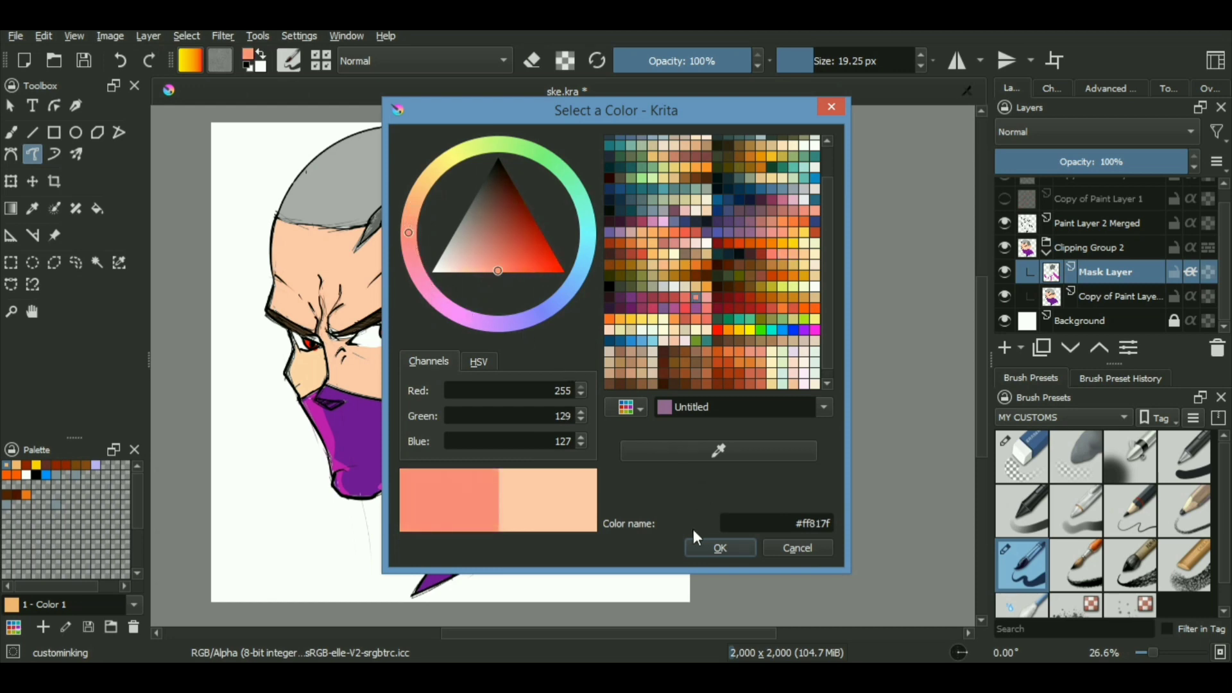
left_click(713, 556)
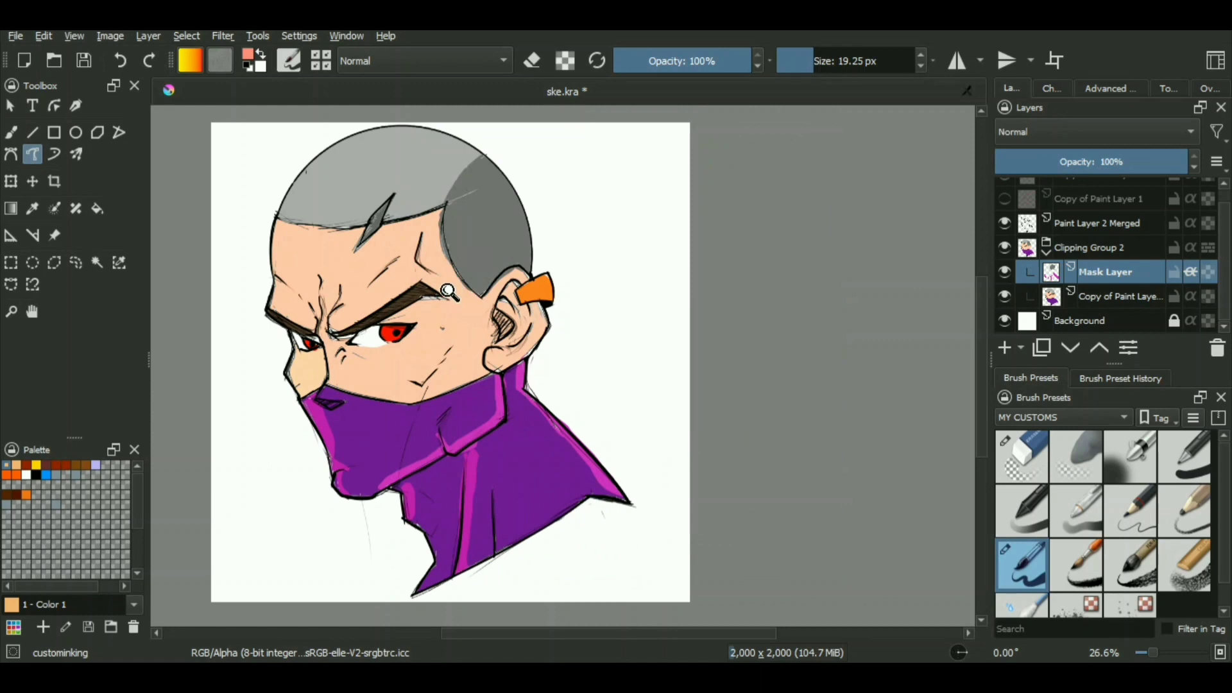
Step: Outline and fill a skin shadow from the temple down the cheek to the mask, including the whole ear
left_click_drag(447, 291, 455, 258)
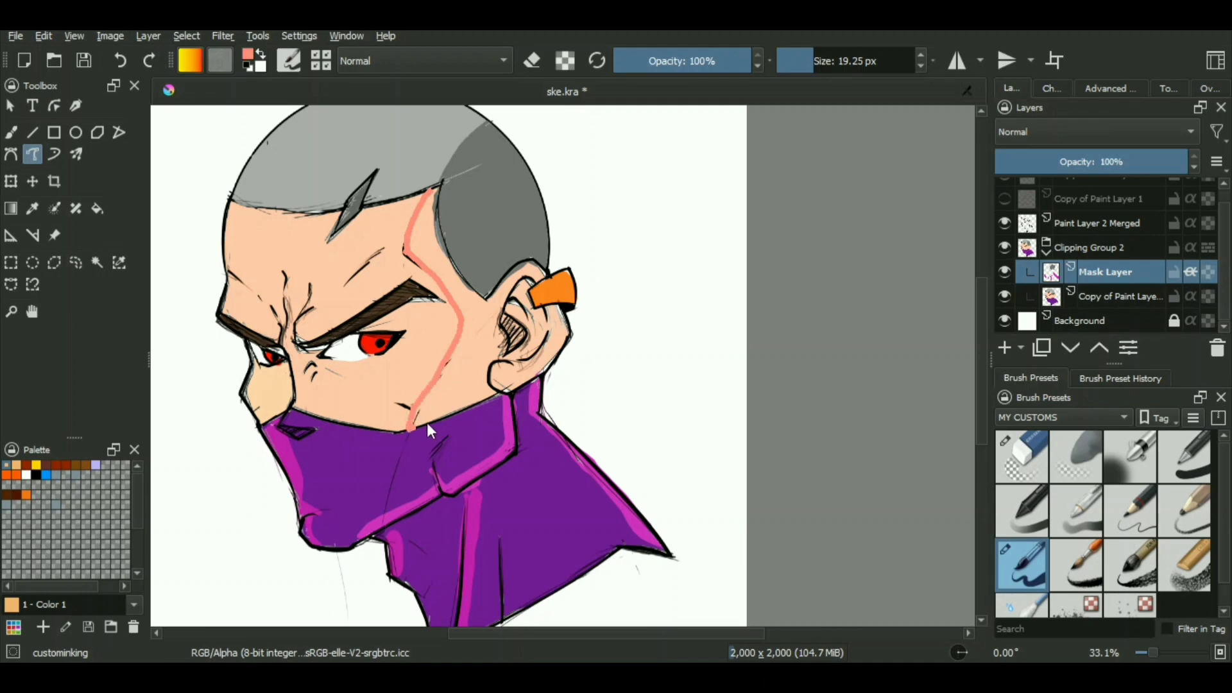
mouse_move(583, 354)
left_mouse_down()
mouse_move(585, 302)
mouse_move(557, 306)
left_mouse_up()
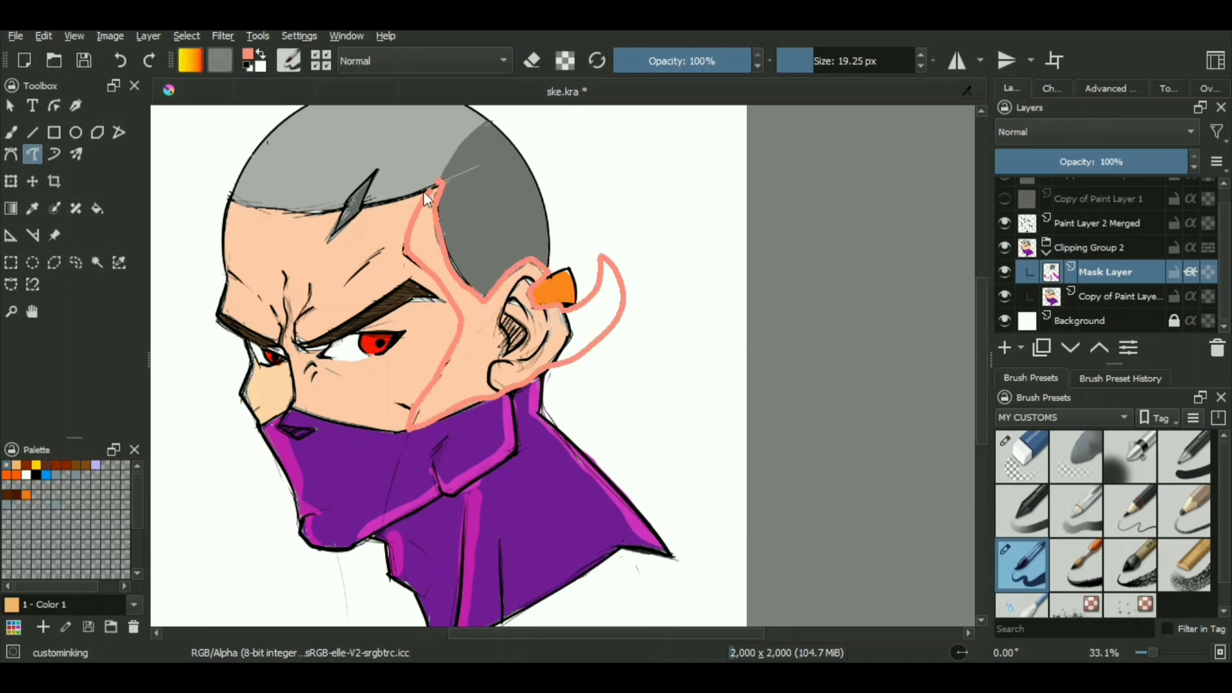
left_click_drag(424, 192, 440, 182)
mouse_move(463, 372)
left_mouse_down()
mouse_move(424, 429)
mouse_move(553, 248)
left_mouse_up()
Step: Reduce the brush size to 10.98 px and fill a small shadow along the forehead crease beside the temple
left_click(807, 61)
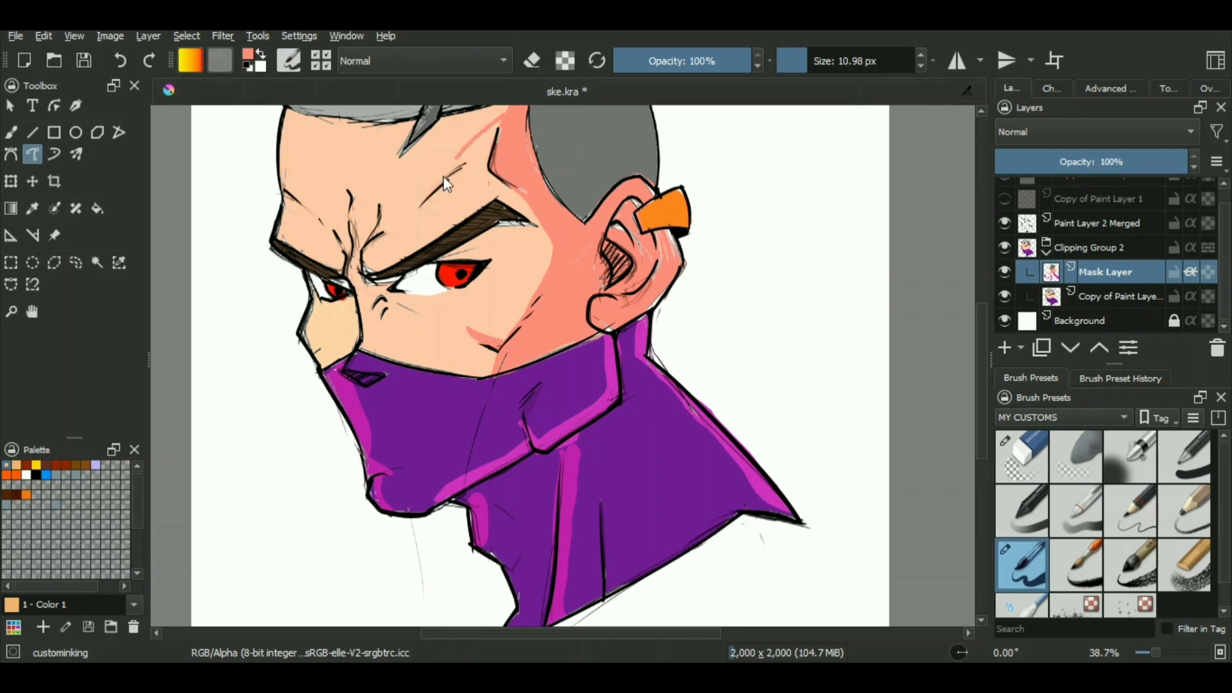
left_click_drag(444, 177, 487, 130)
left_click_drag(487, 129, 545, 194)
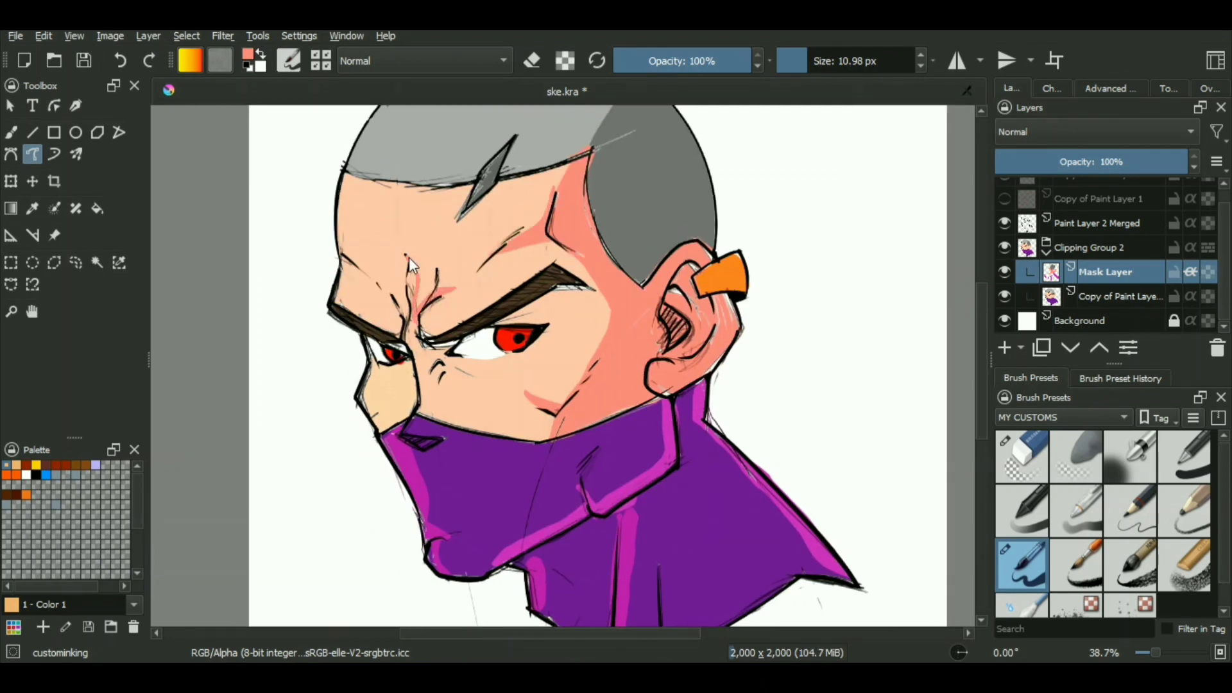
Step: Set the brush size to 2.24 px and fill fine skin shadows between the brows, under the eye and beside the nose
key("ctrl+z")
left_click(794, 60)
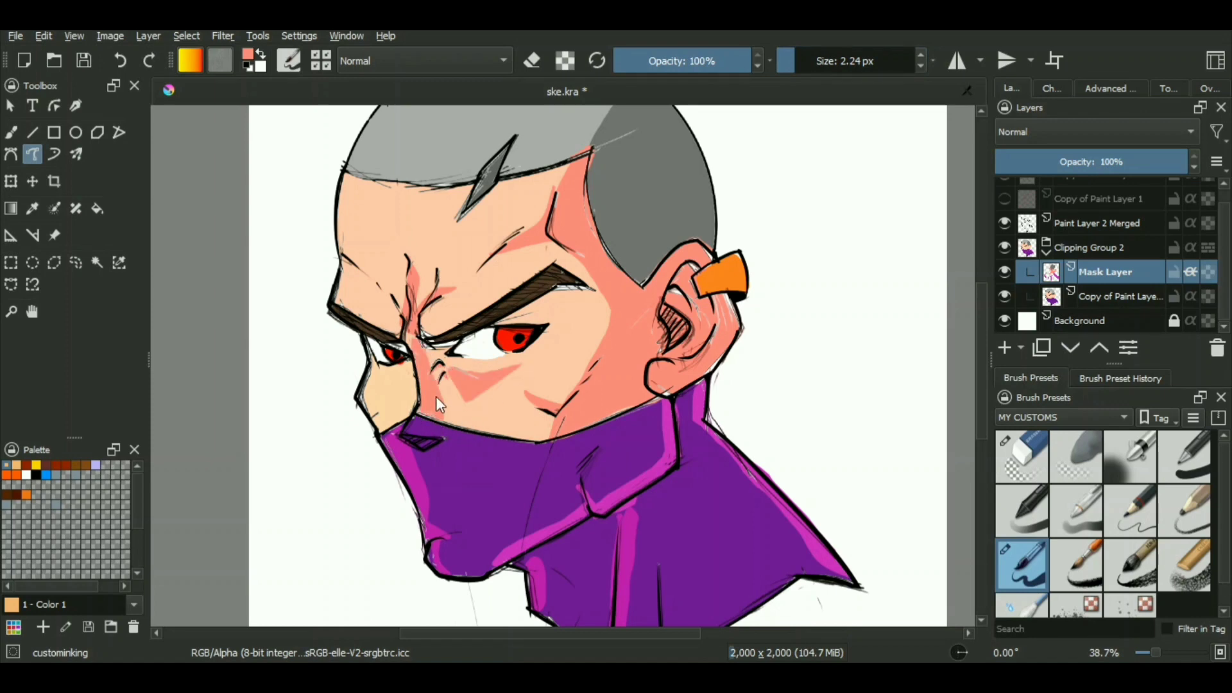
mouse_move(436, 396)
left_mouse_down()
mouse_move(446, 372)
mouse_move(432, 293)
left_mouse_up()
left_click_drag(441, 370, 509, 308)
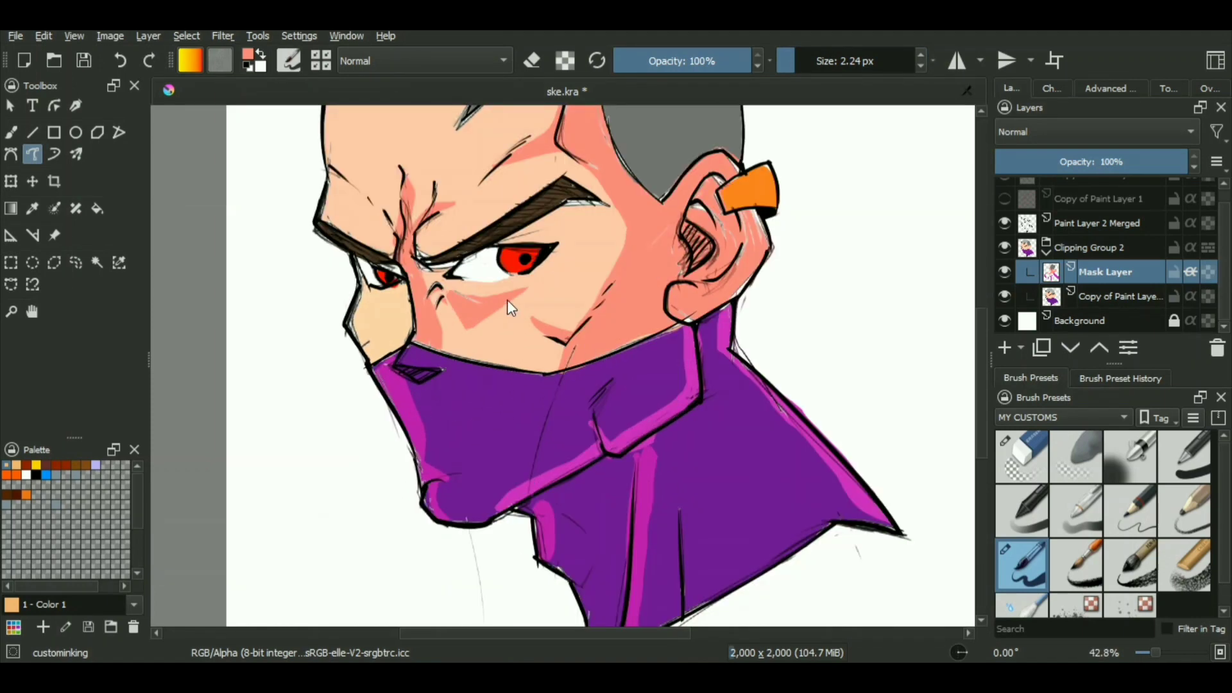
Step: Set the foreground colour to the light grey #d1d1d1
scroll(436, 372, "down", 2)
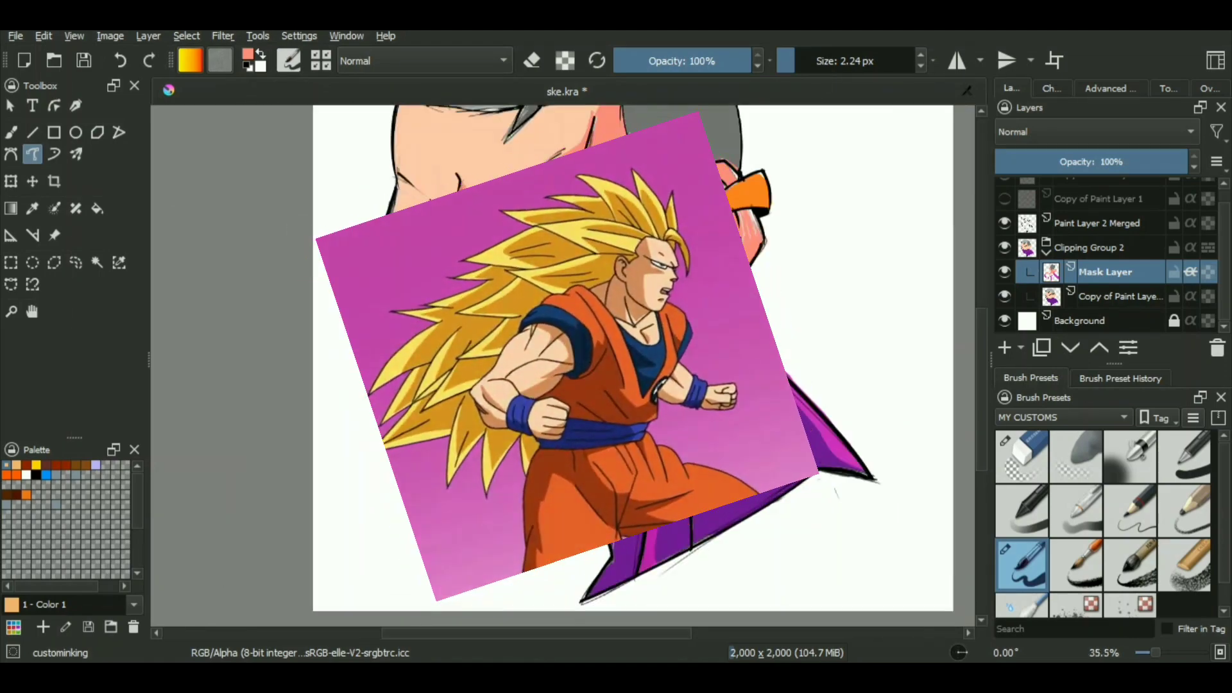
scroll(562, 365, "down", 1)
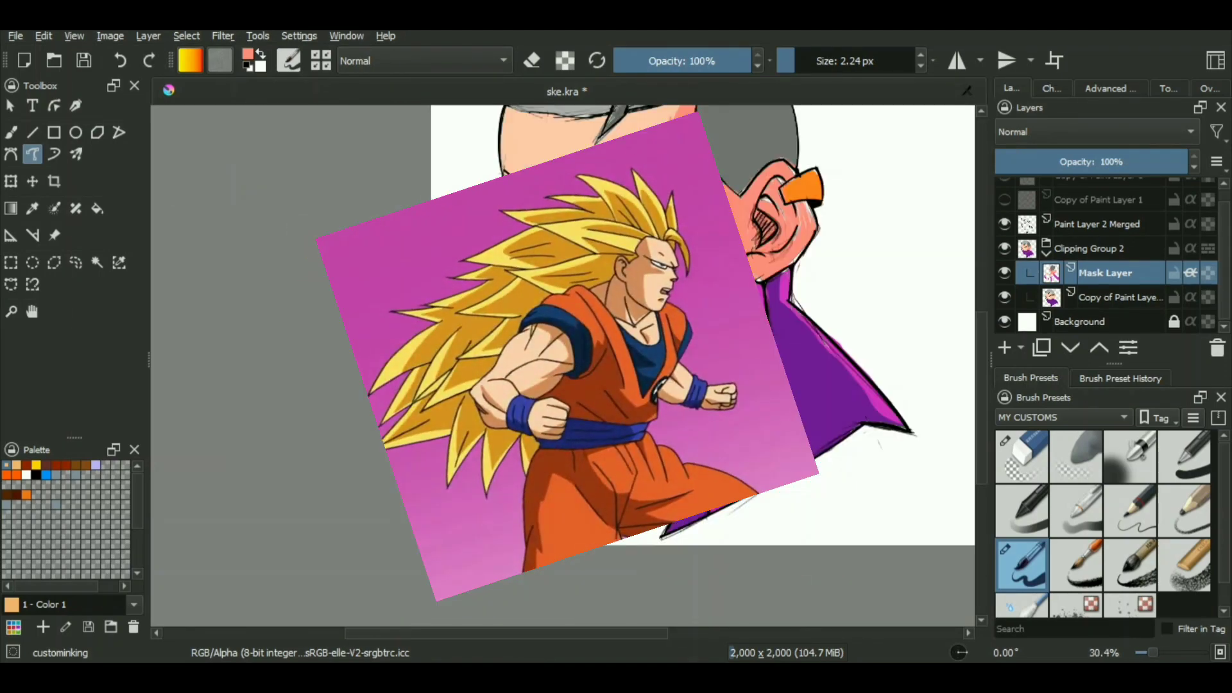
left_click_drag(619, 335, 662, 280)
left_click(680, 113, "ctrl")
scroll(681, 247, "down", 2)
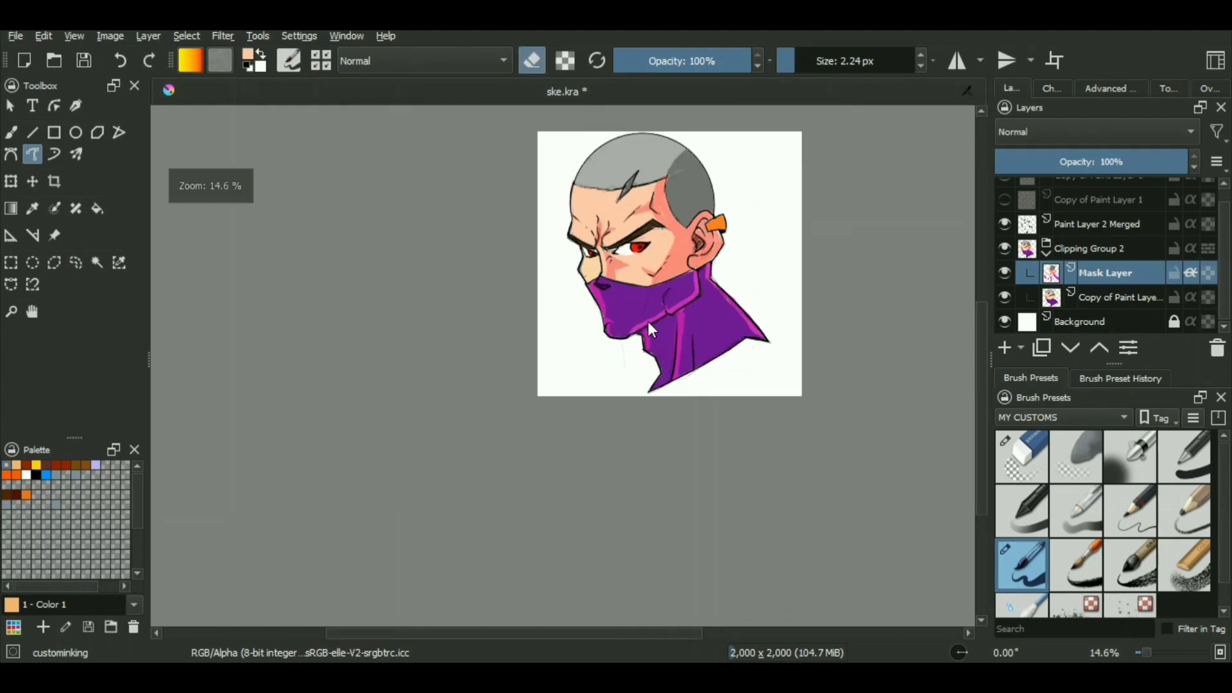
scroll(681, 246, "up", 4)
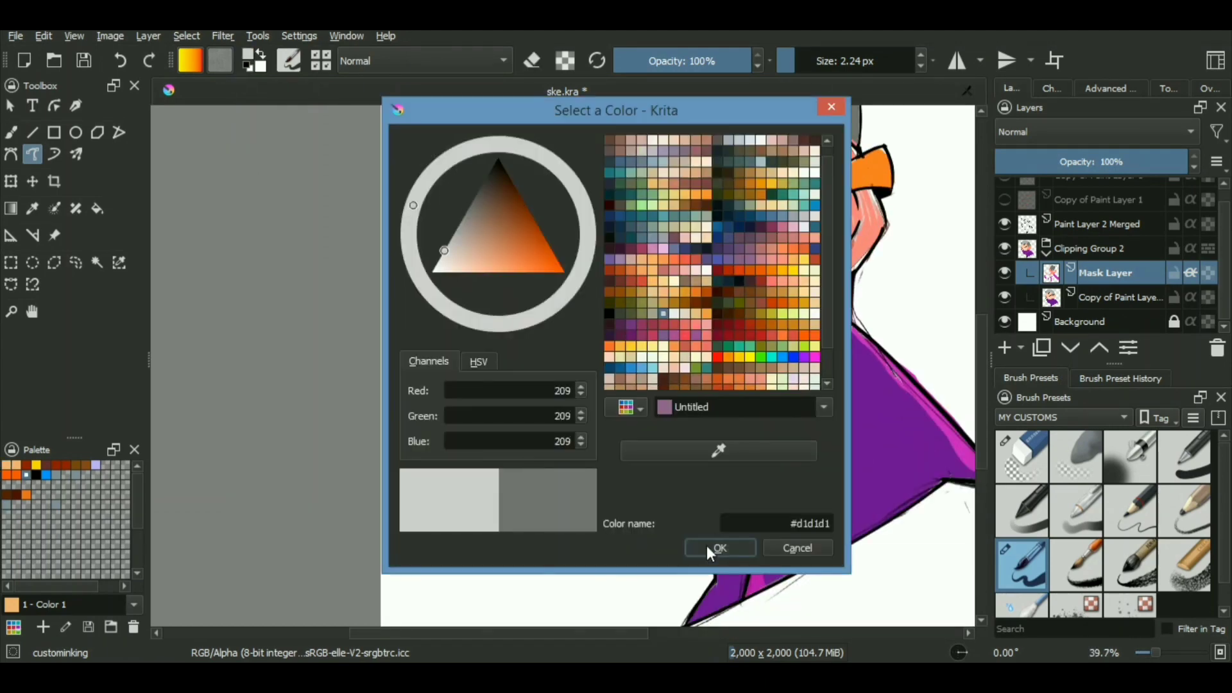
left_click(718, 547)
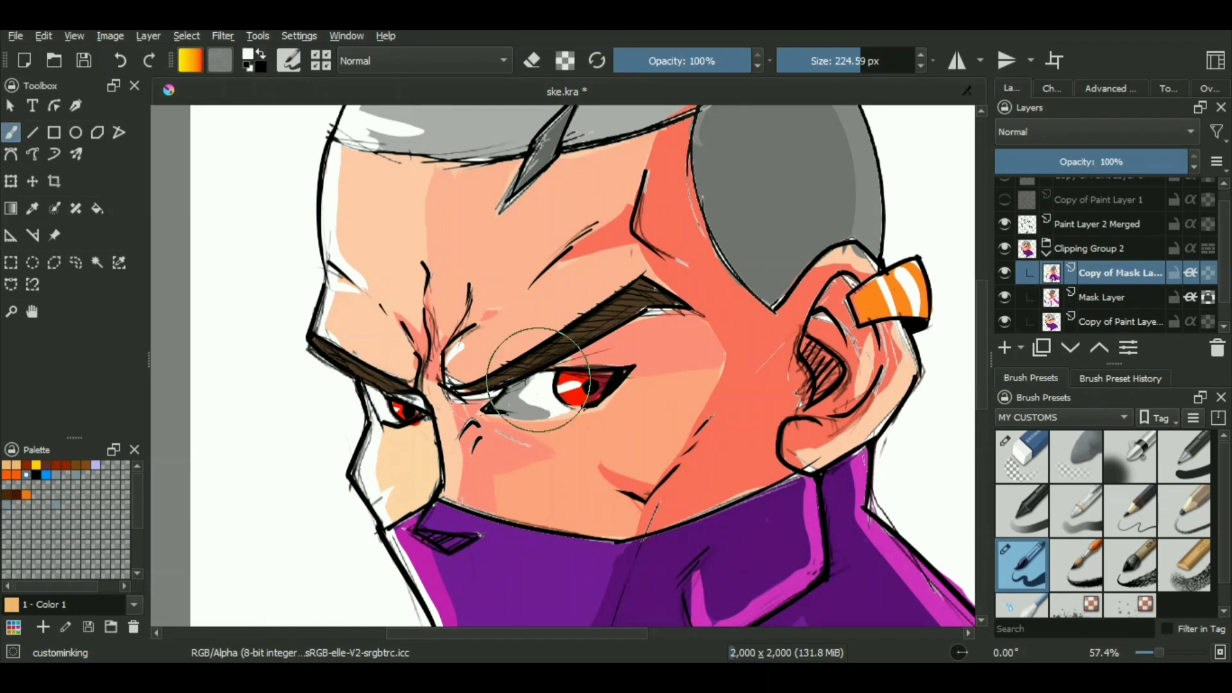
Step: Brush grey over the white highlight patch along the lower front edge of the hair on the copied mask layer
scroll(556, 498, "down", 5)
scroll(556, 372, "up", 6)
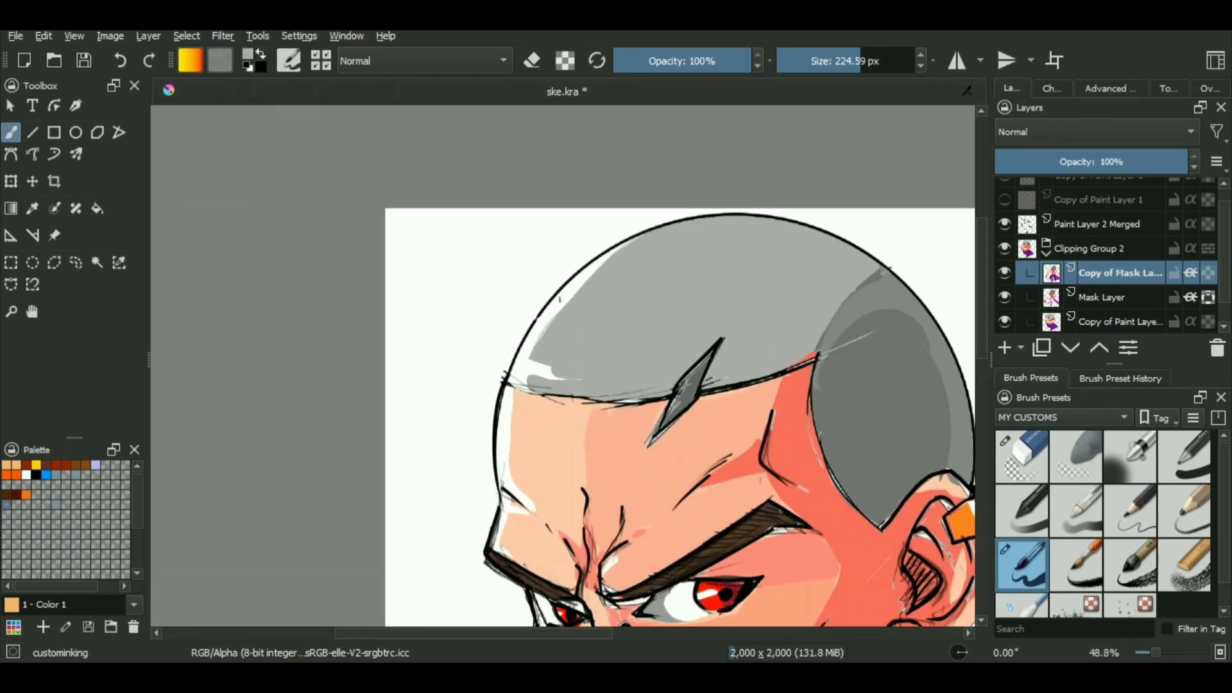
left_click_drag(518, 380, 684, 303)
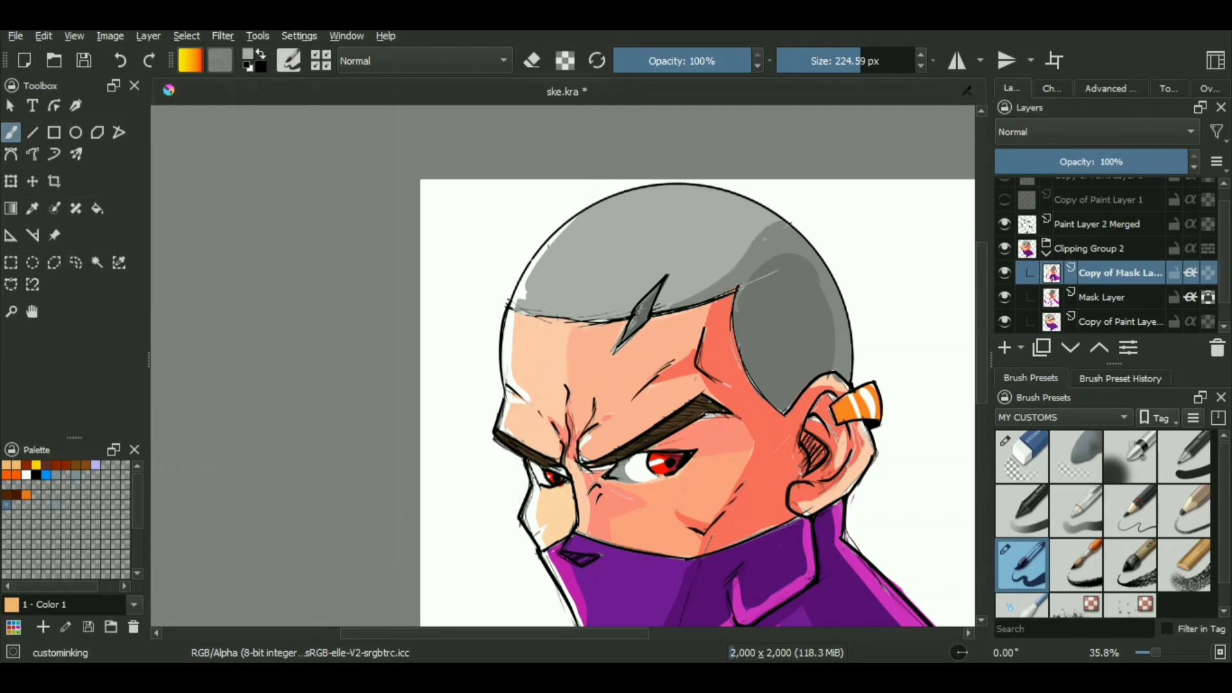
Step: Fill the purple base of the face mask and collar with magenta on the flat-colour layer at the base of Clipping Group 2
scroll(536, 306, "down", 1)
scroll(521, 453, "down", 1)
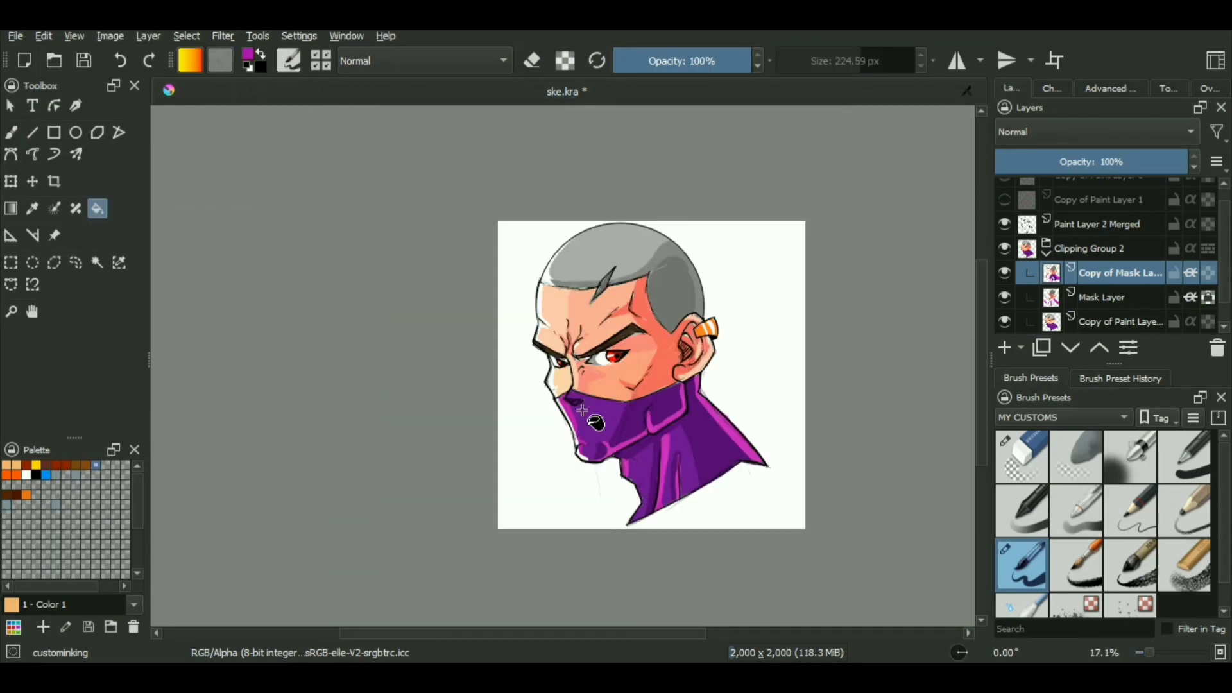
left_click(1089, 299)
left_click(1089, 321)
left_click(666, 443)
scroll(668, 443, "down", 1)
scroll(660, 452, "up", 1)
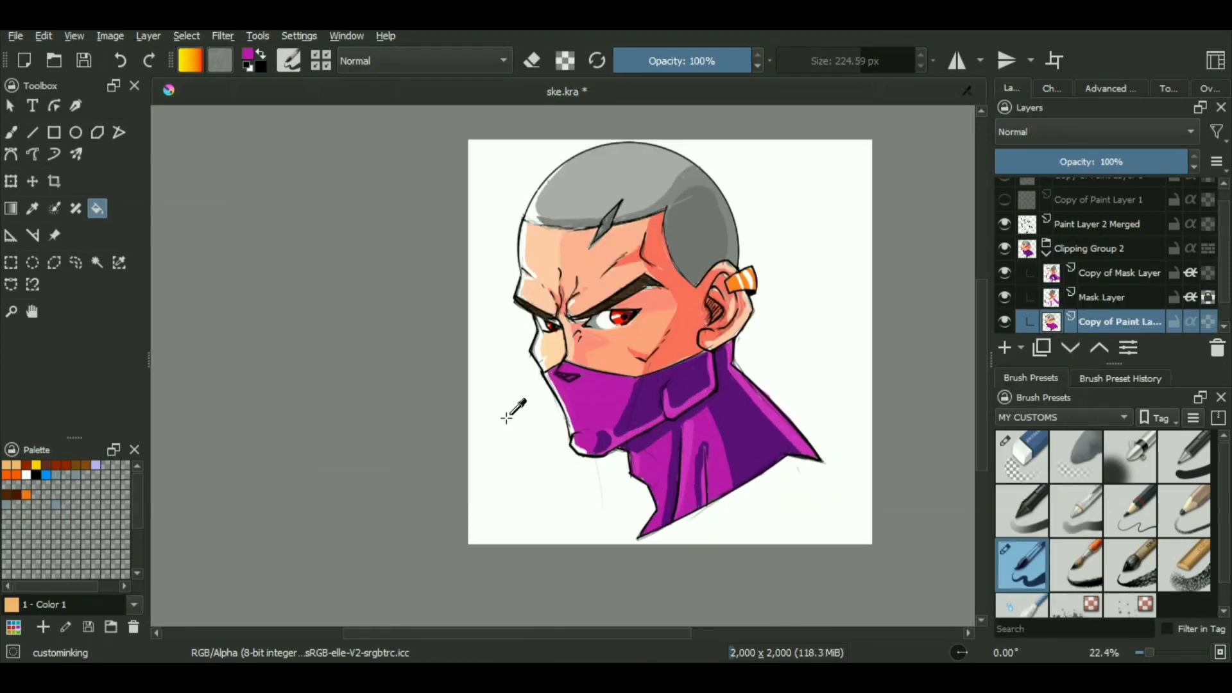